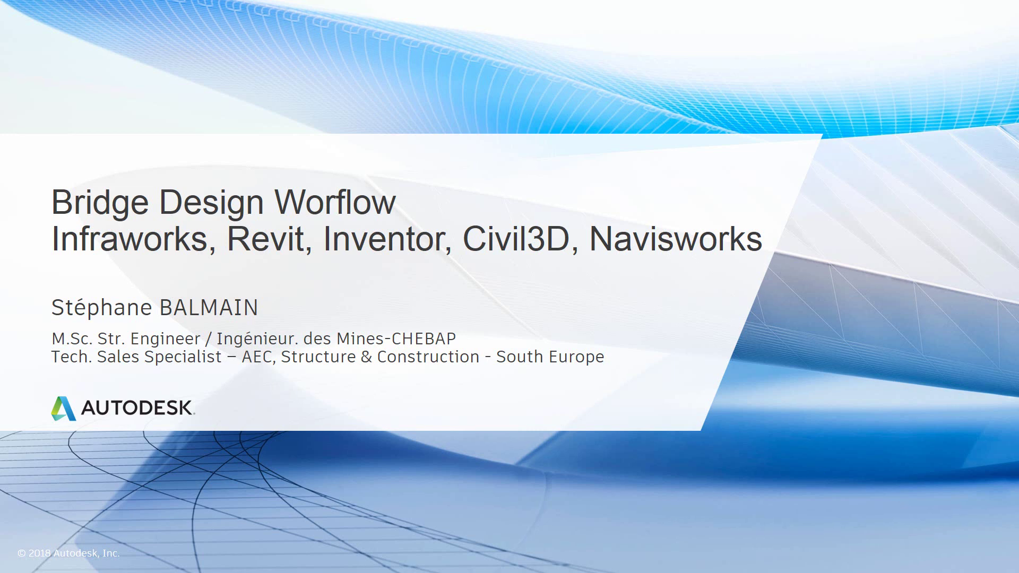
Advance the presentation from the title slide to the 'Bridge design workflow' diagram slide
key(Right)
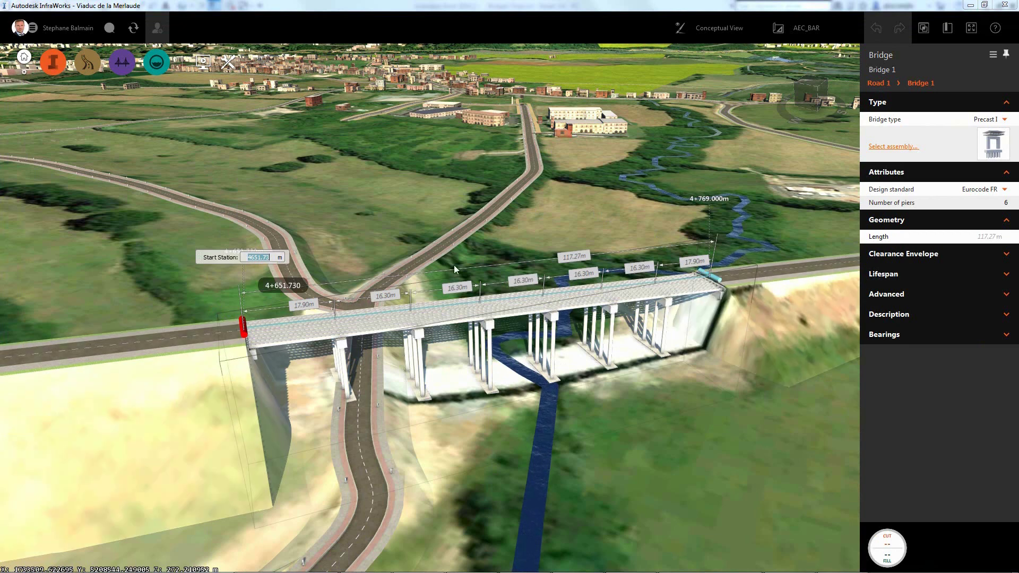
mouse_move(141, 567)
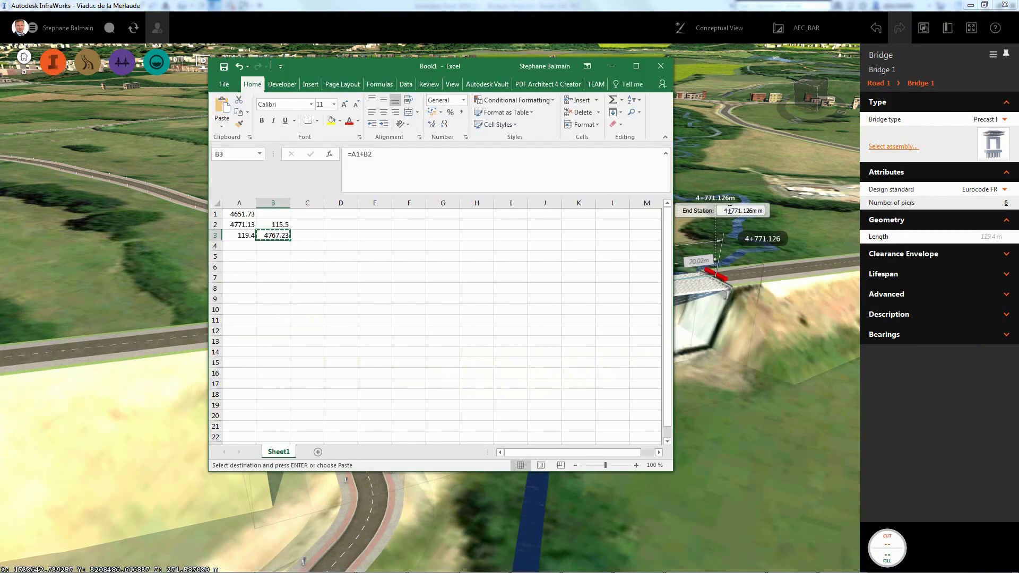
Set the bridge end station to 4767.23 m and the number of piers to 7
click(729, 210)
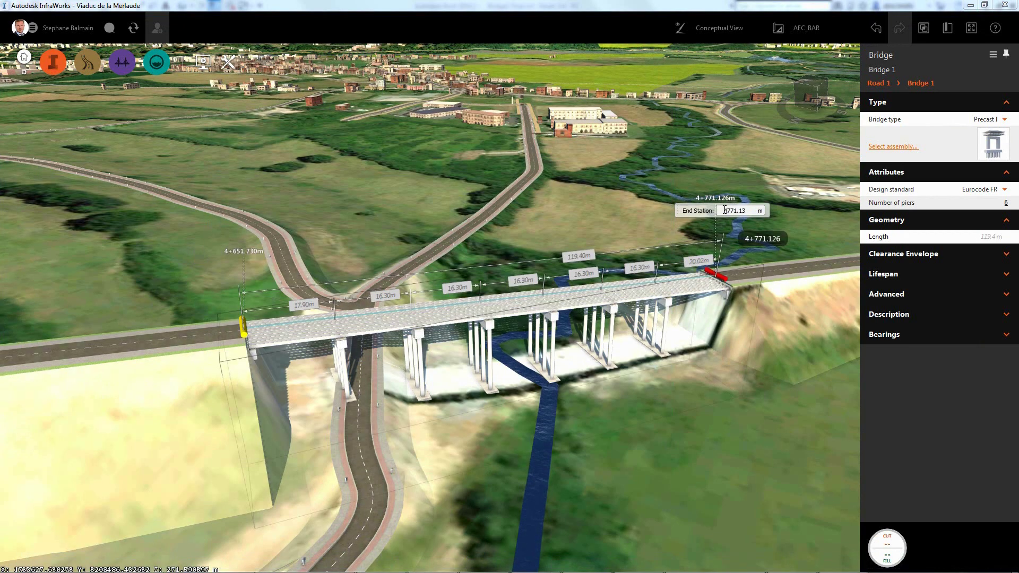
key(Return)
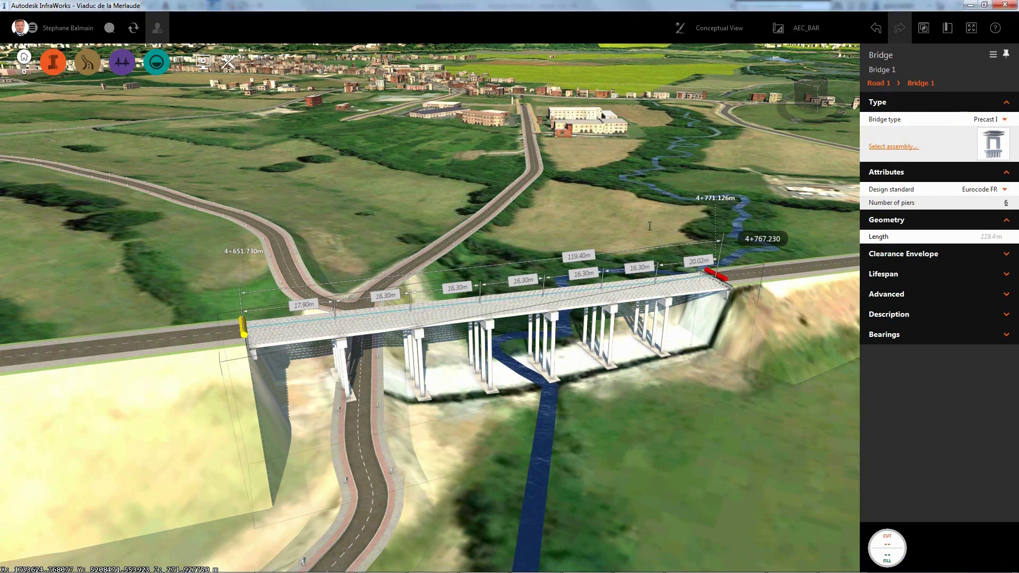
click(797, 565)
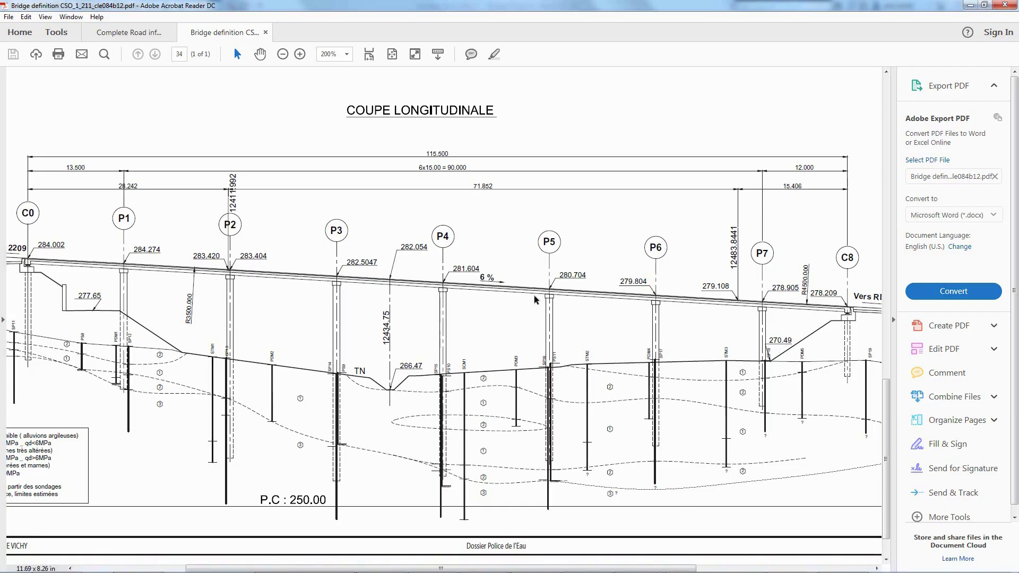
key(alt+Tab)
text(7)
key(Return)
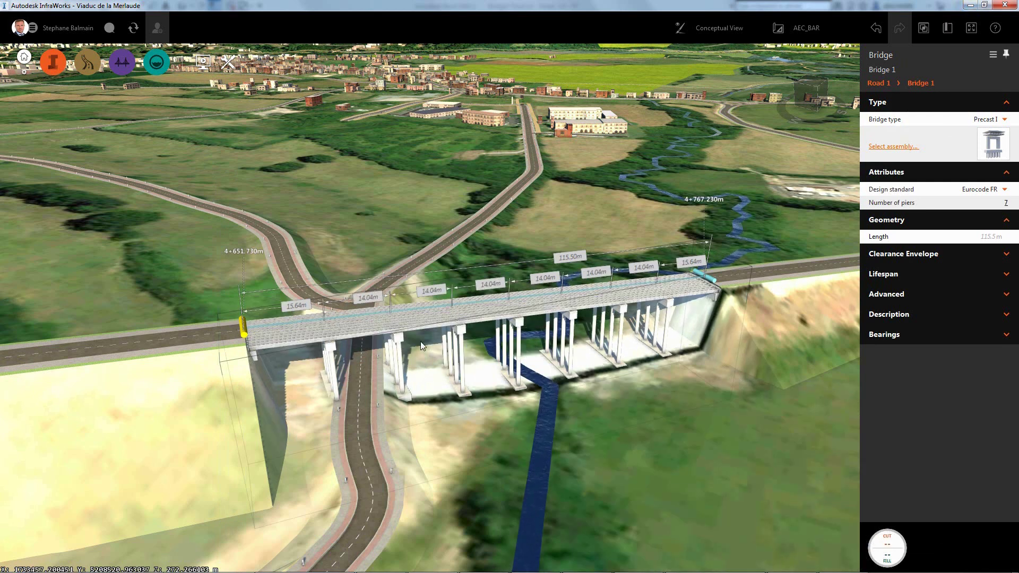
Reposition the first two piers to offsets of 13 m and 29.68 m per the PDF drawing
click(788, 565)
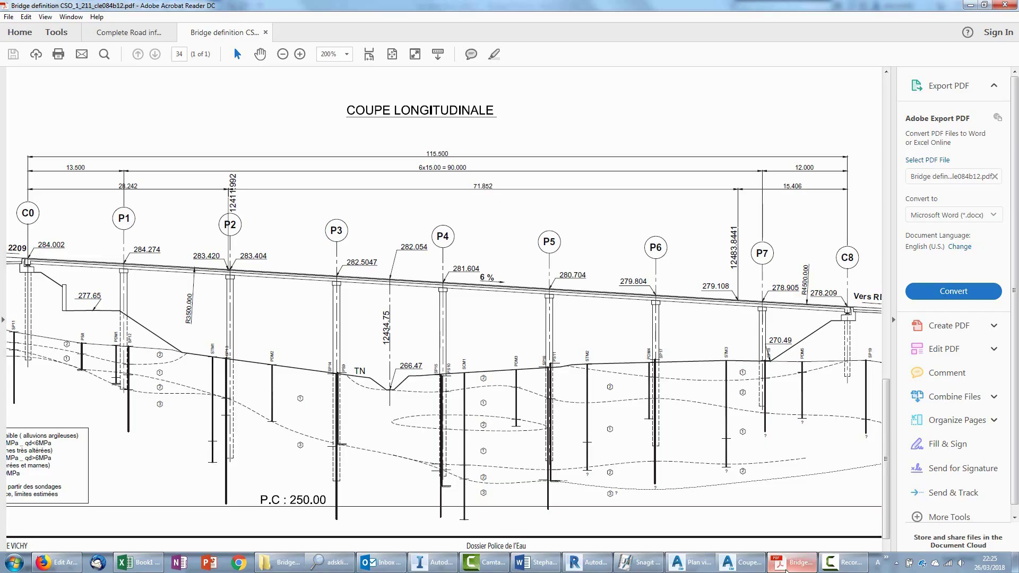
key(alt+Tab)
click(326, 313)
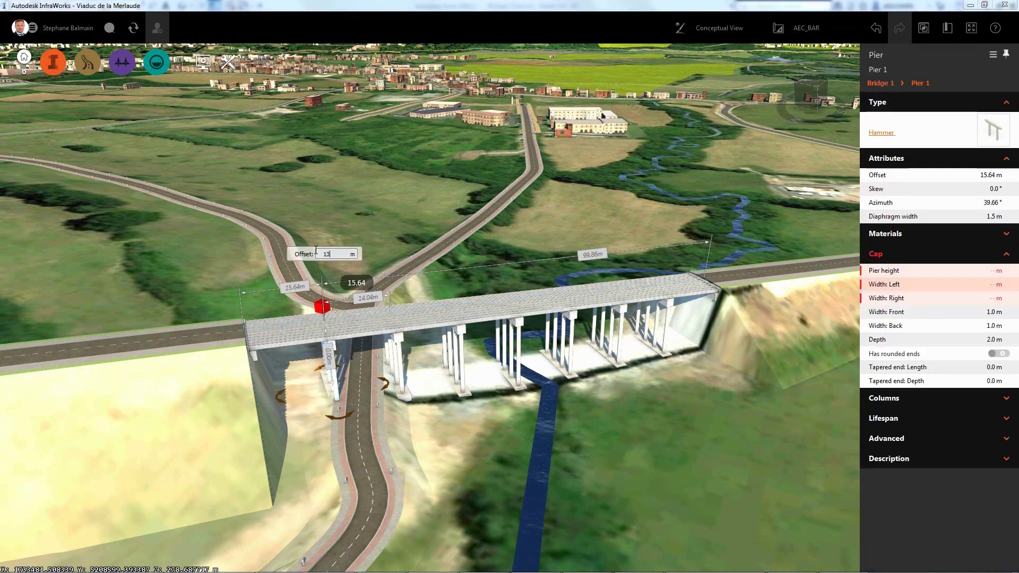
key(Return)
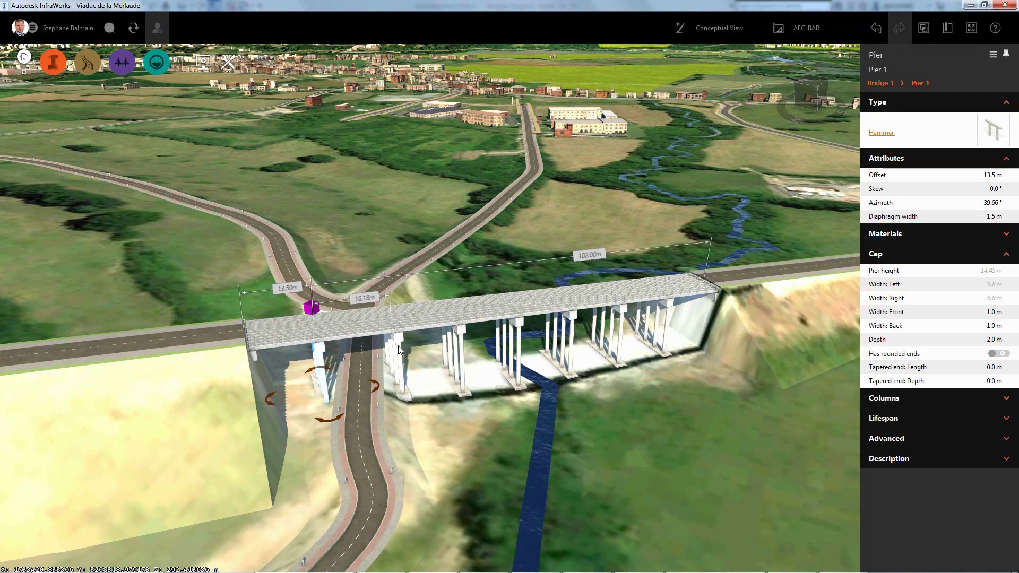
drag(307, 303, 387, 297)
click(386, 301)
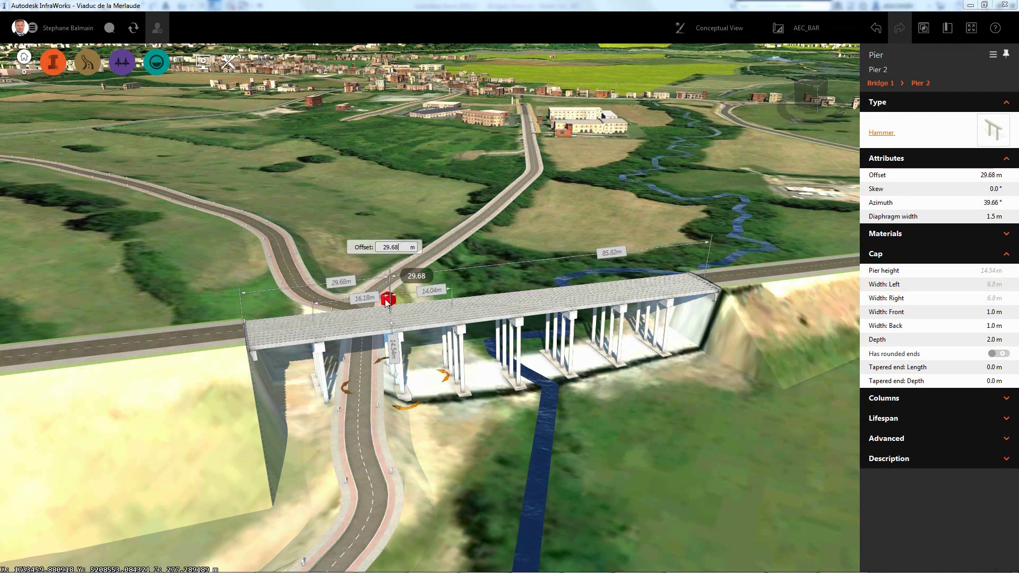
key(alt+Tab)
key(alt+Tab)
key(ctrl+v)
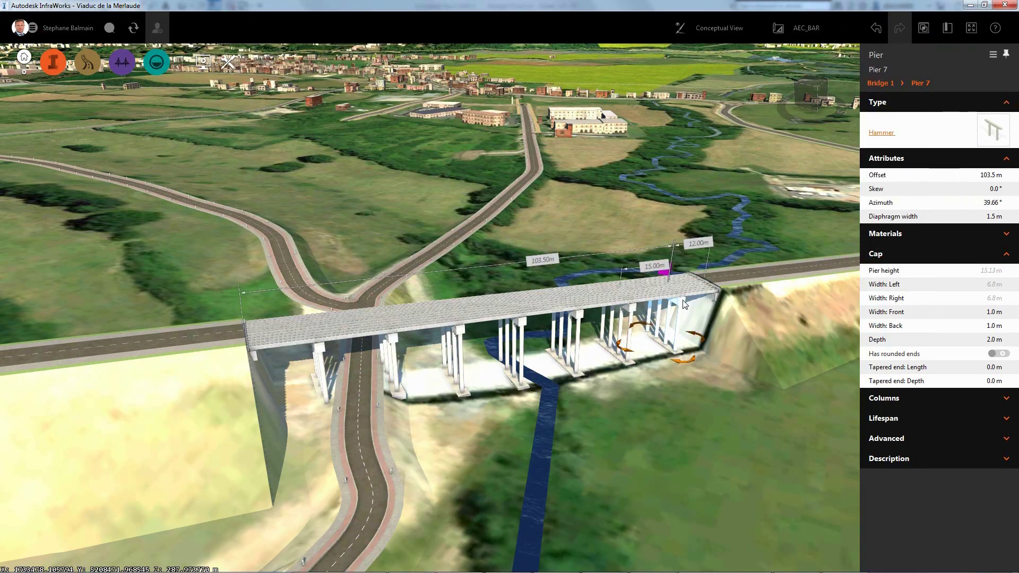
Select the bridge and an interior girder to check spans and girder properties
click(684, 304)
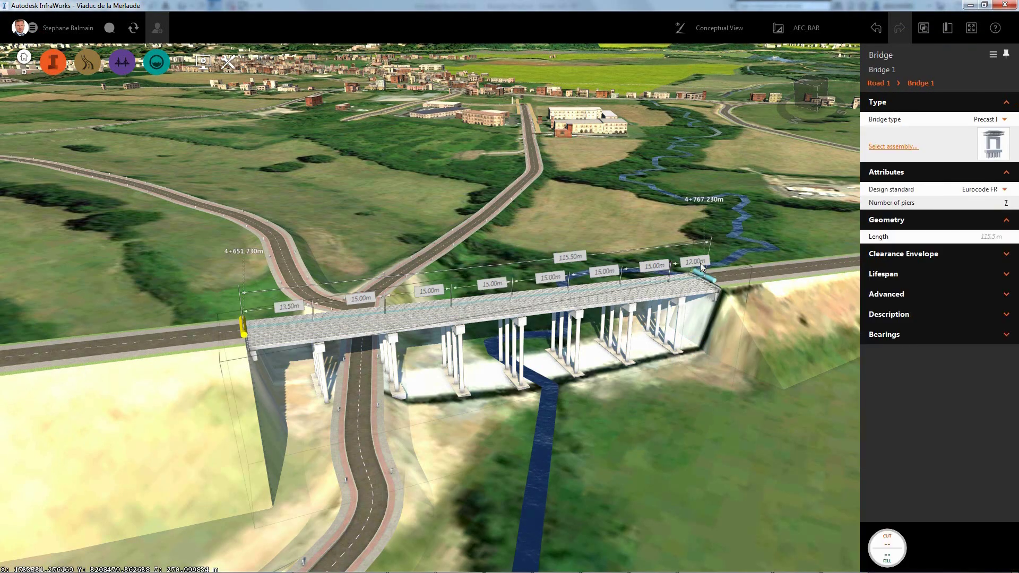
click(550, 300)
click(53, 62)
click(93, 62)
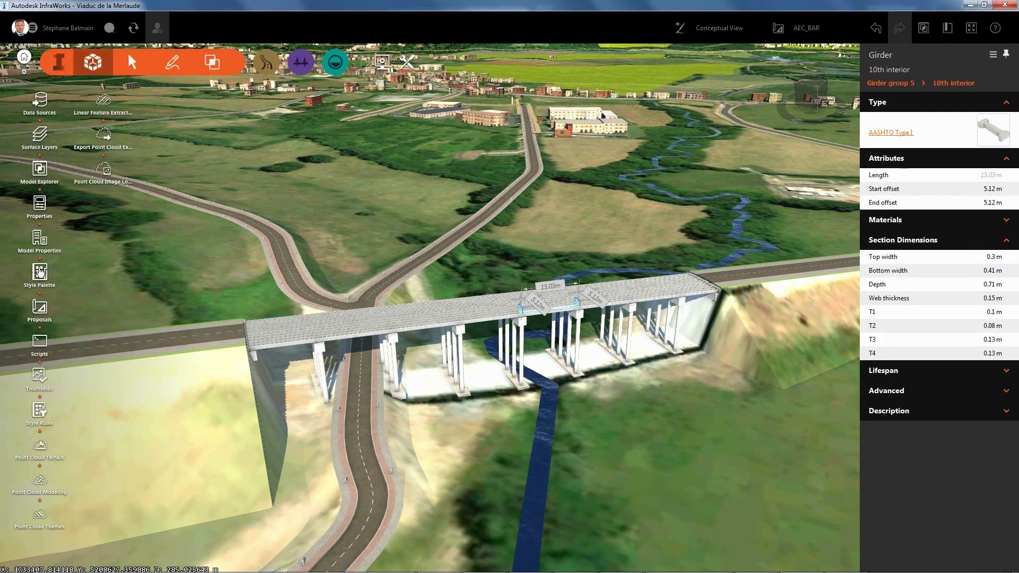
In Parametric Models > Bridge > Girders > British, open I Girder M01 and reveal its geom.ipt
click(39, 273)
click(811, 150)
click(811, 199)
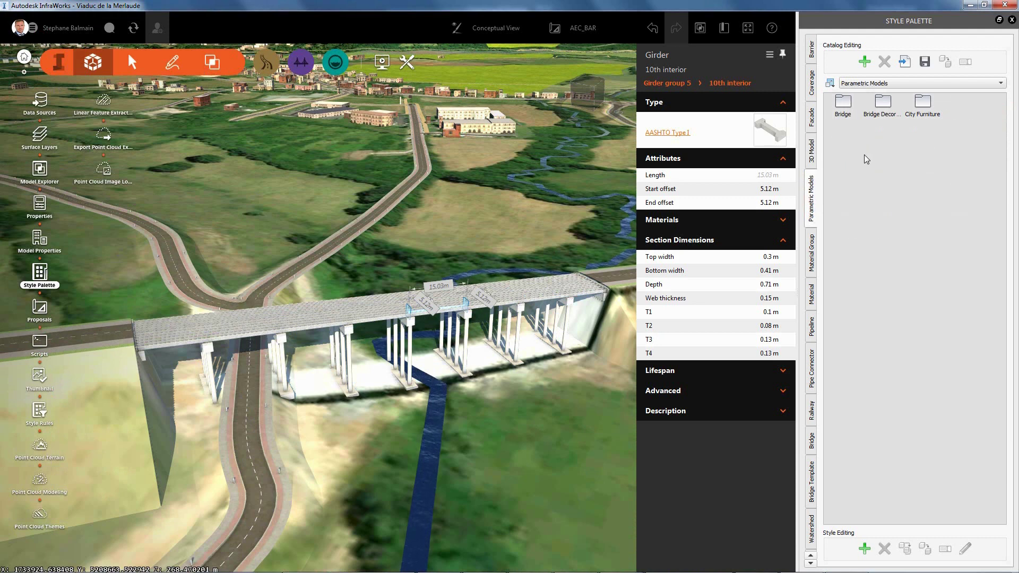
double_click(843, 104)
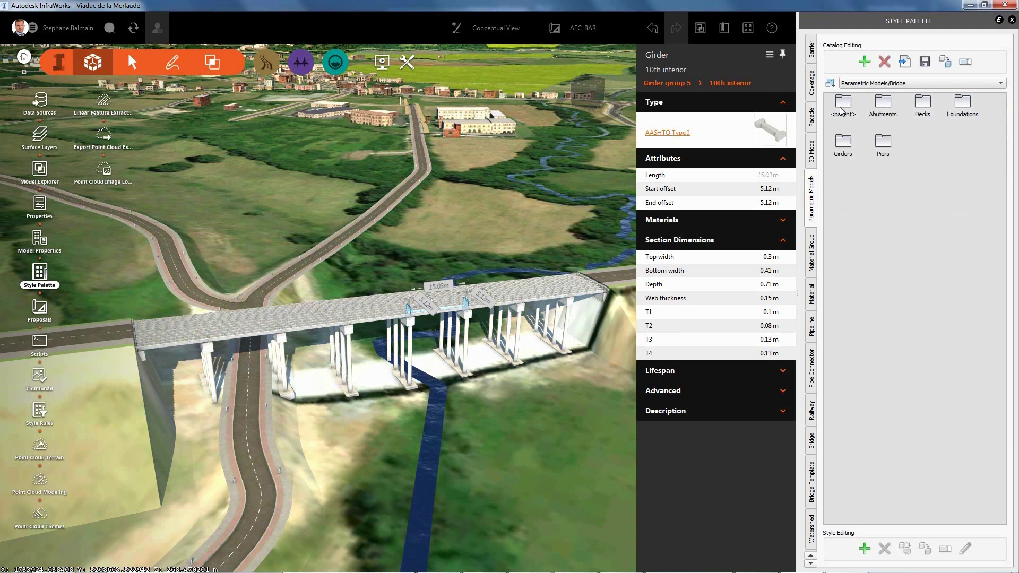
double_click(844, 142)
double_click(963, 104)
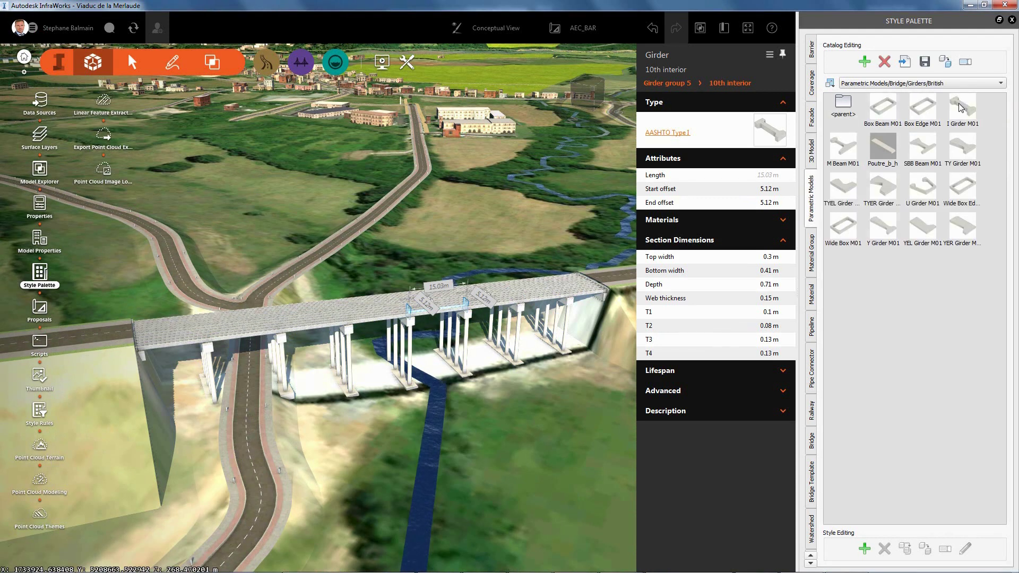
double_click(961, 107)
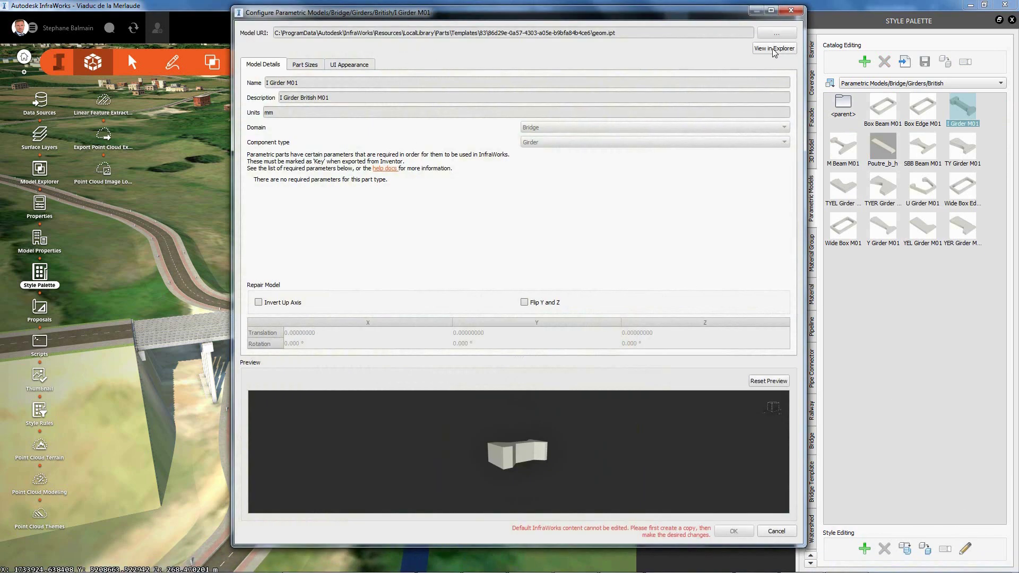
click(775, 48)
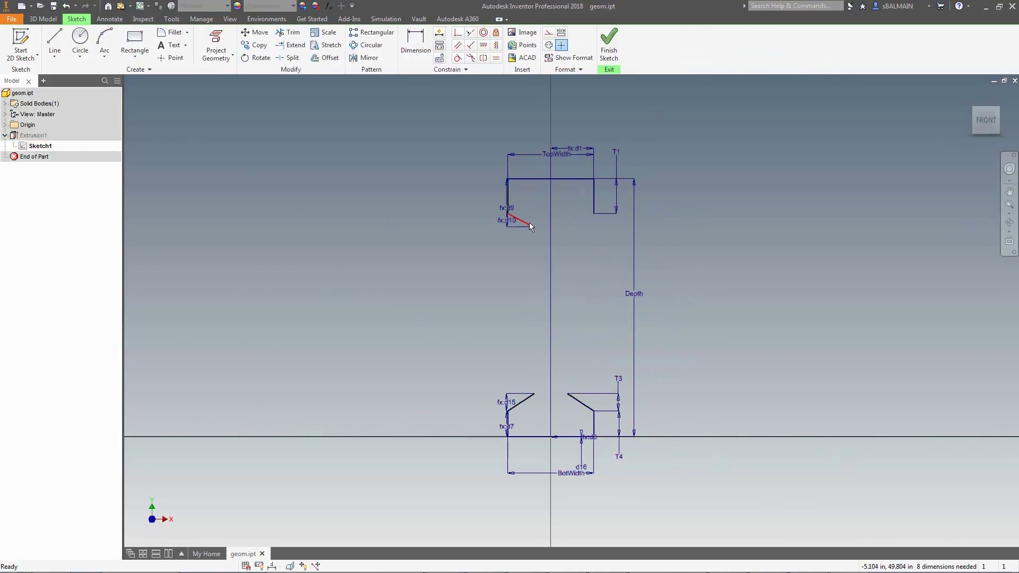
Delete the two short vertical lines and draw full-height sides to close the rectangle
click(509, 193)
key(Delete)
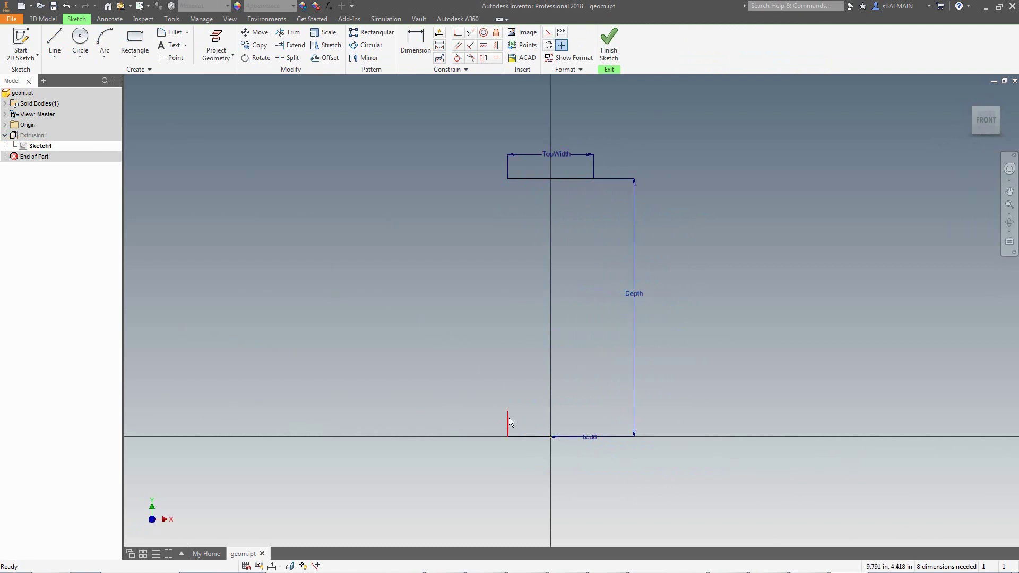
click(510, 423)
key(Delete)
key(l)
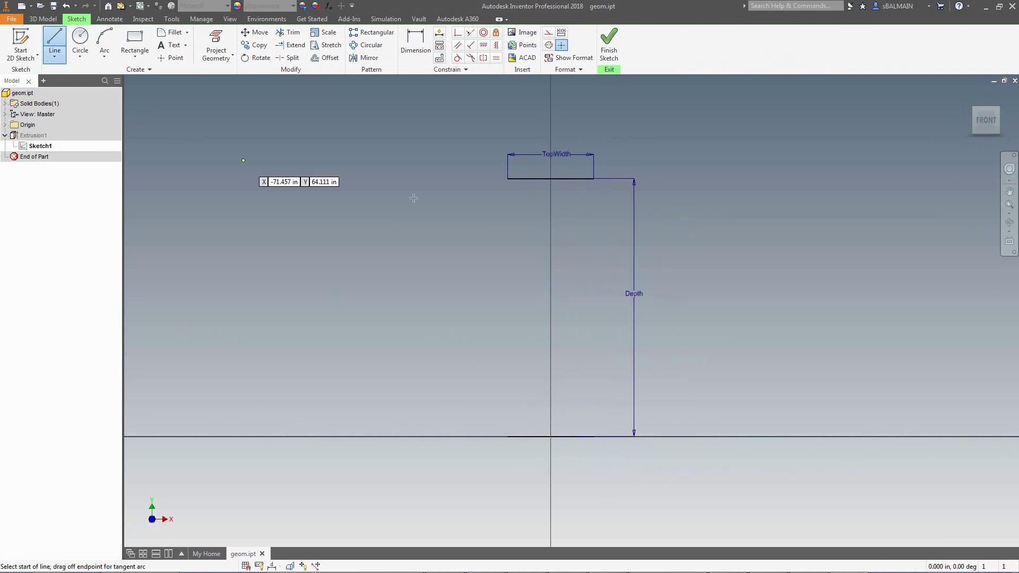
click(593, 179)
click(594, 436)
click(509, 179)
click(508, 436)
key(Escape)
Set the document length units to millimetres in Document Settings
click(170, 20)
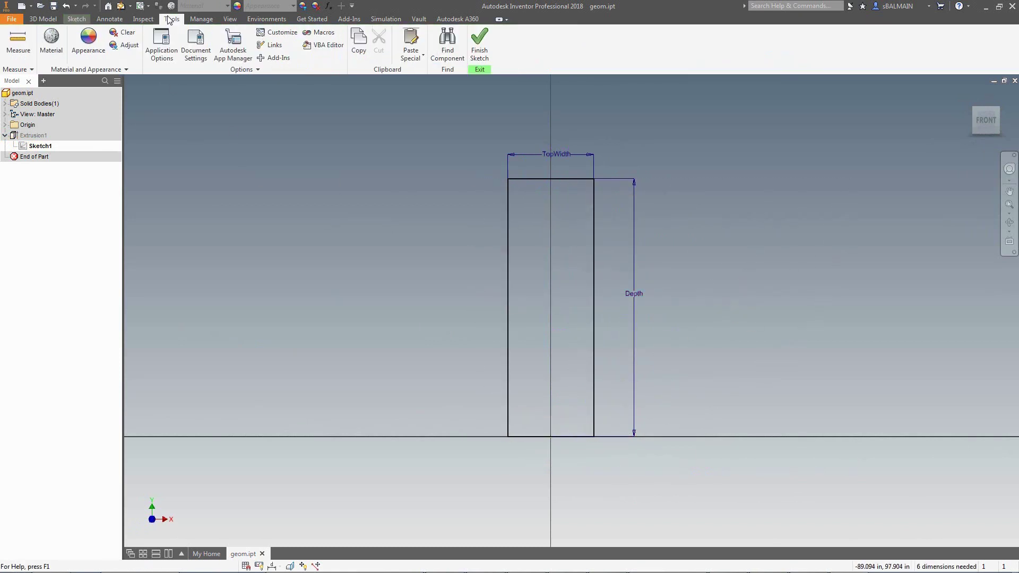
click(196, 45)
click(428, 191)
click(419, 223)
click(609, 434)
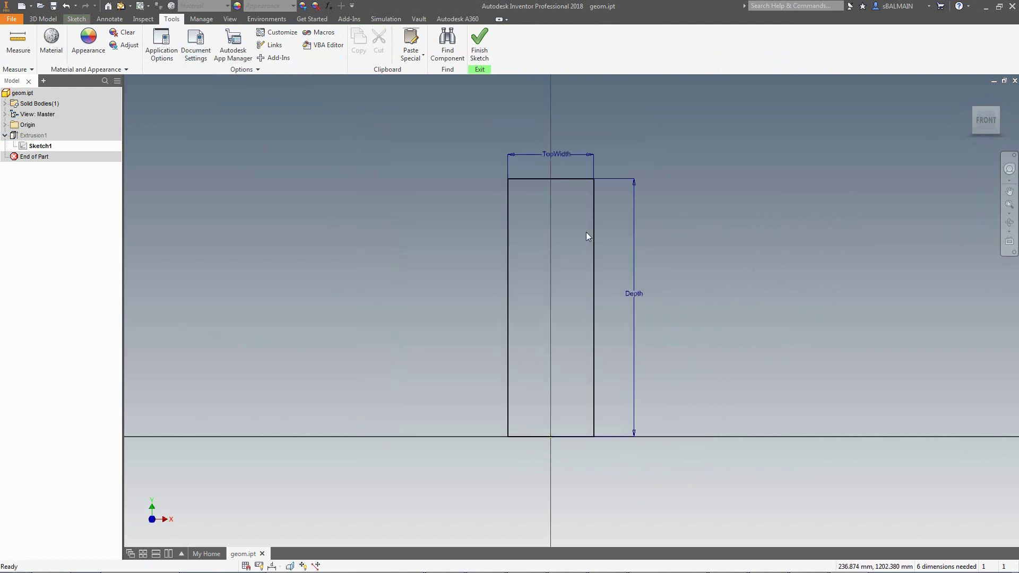
Draw a notch at each top corner of the rectangle and trim the profile
click(77, 19)
click(55, 45)
click(505, 216)
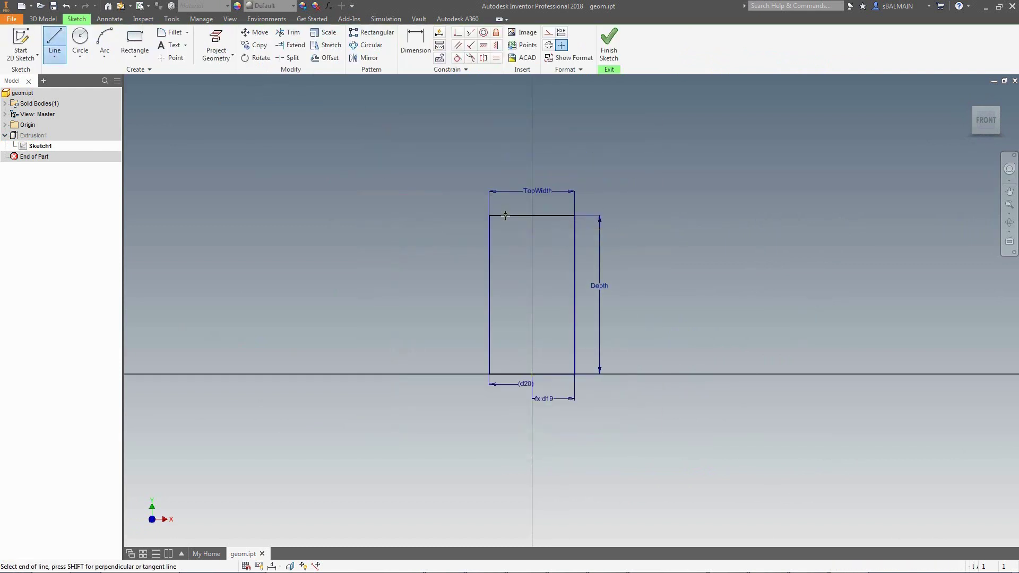
click(497, 244)
click(489, 245)
click(552, 216)
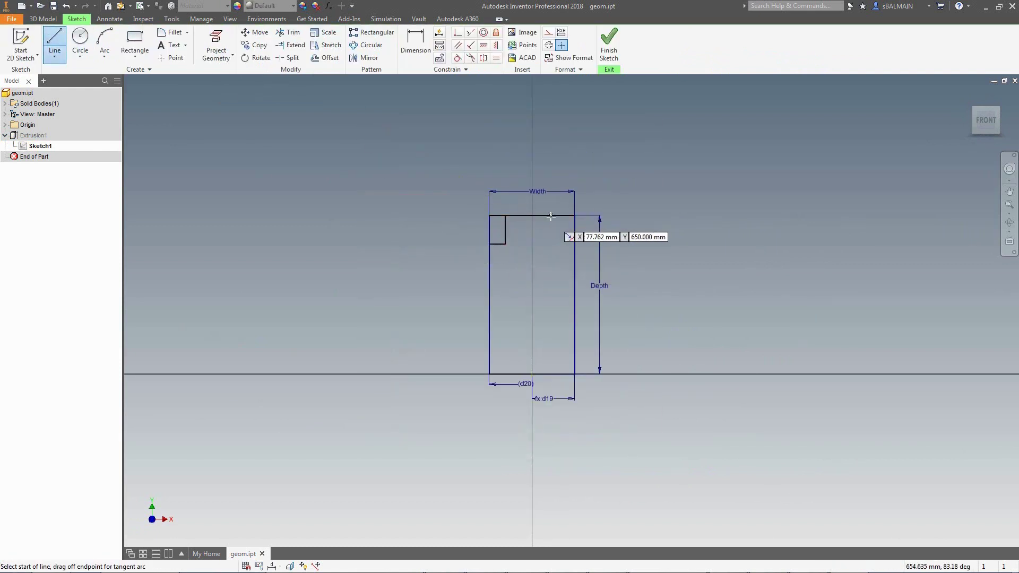
click(552, 242)
key(Escape)
click(287, 32)
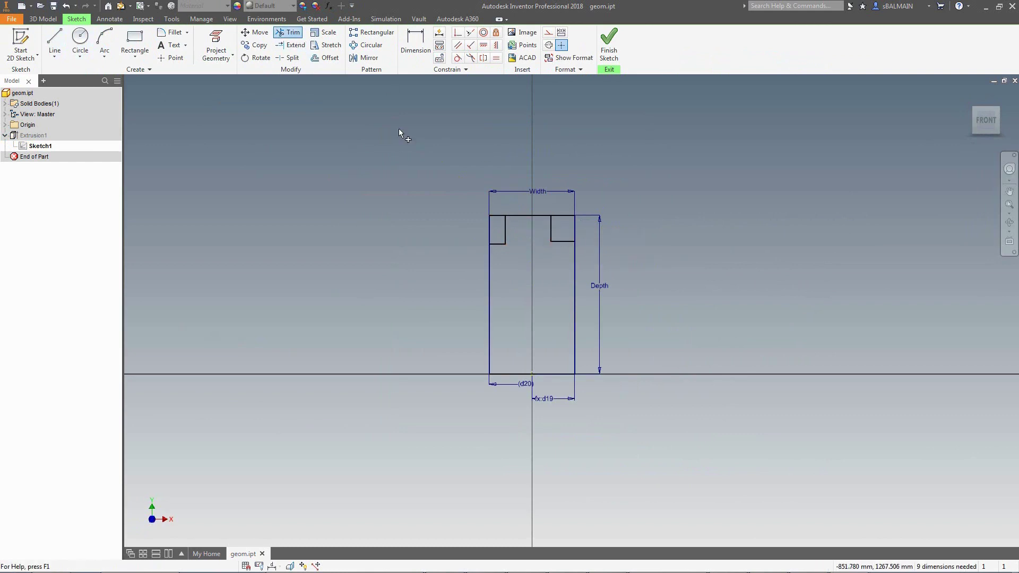
click(328, 6)
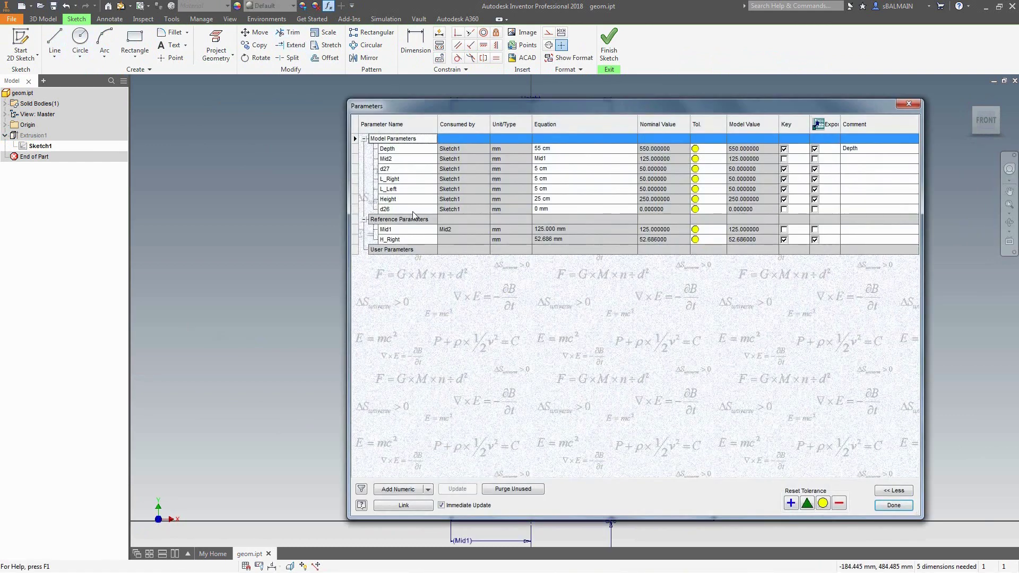
Rename d27 to H_Left, finish Sketch1, and enter Infrastructure Part Shape Utilities
click(407, 170)
text(H_Left)
key(Return)
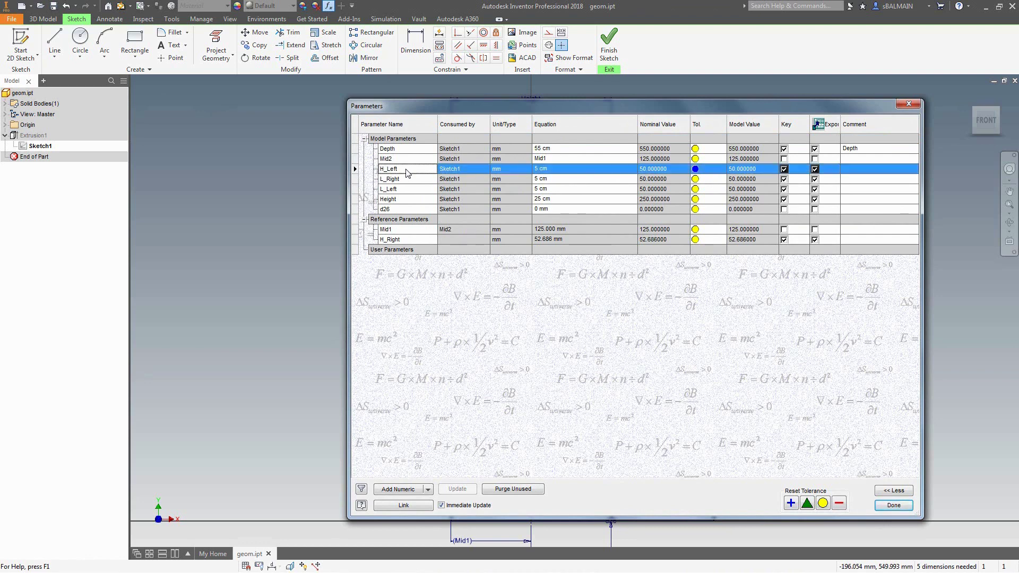
click(895, 507)
click(608, 45)
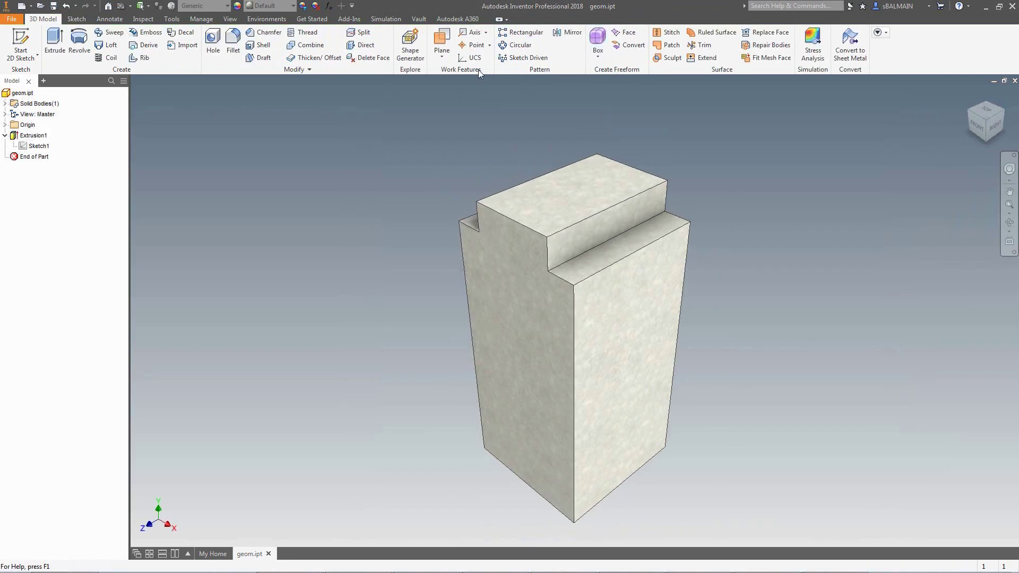
double_click(46, 146)
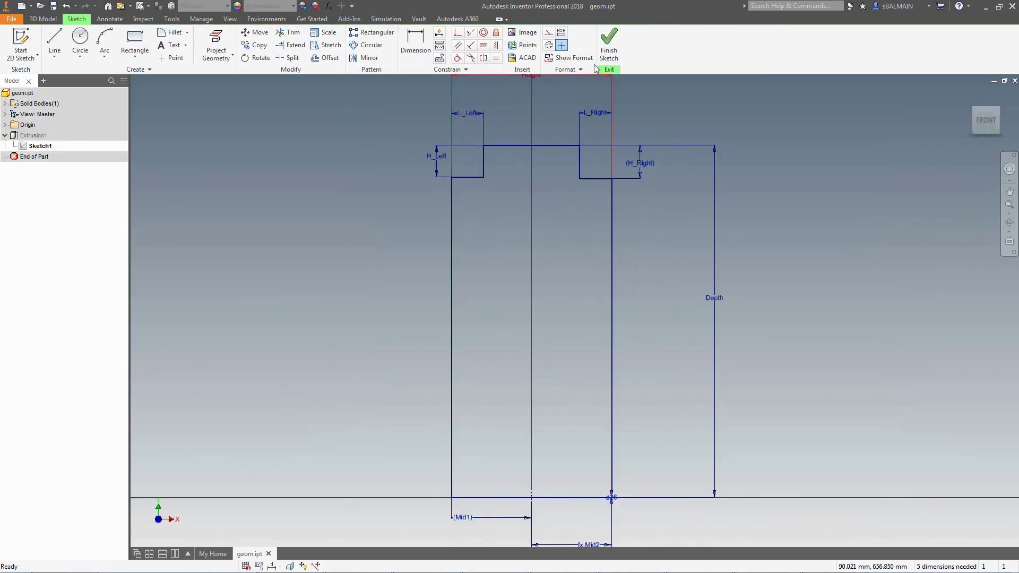
click(617, 42)
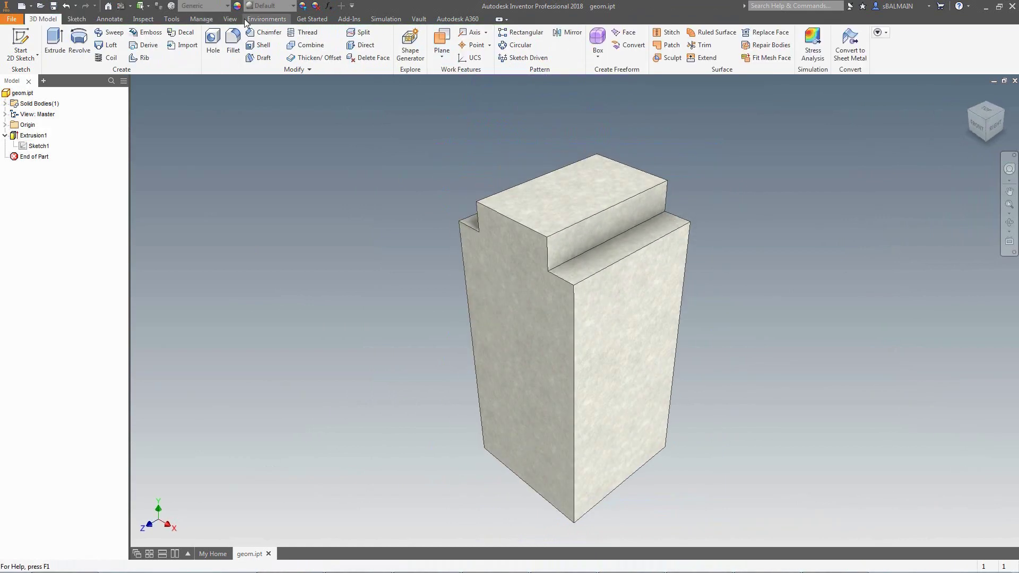
click(266, 19)
click(205, 46)
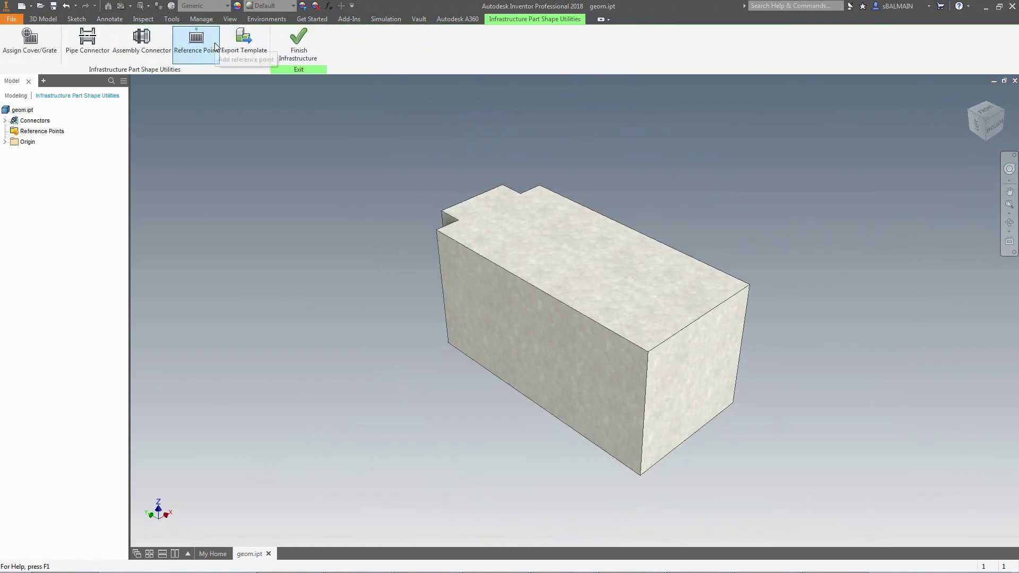
Preview the template export and increase the annotation scale in Application Options
click(243, 41)
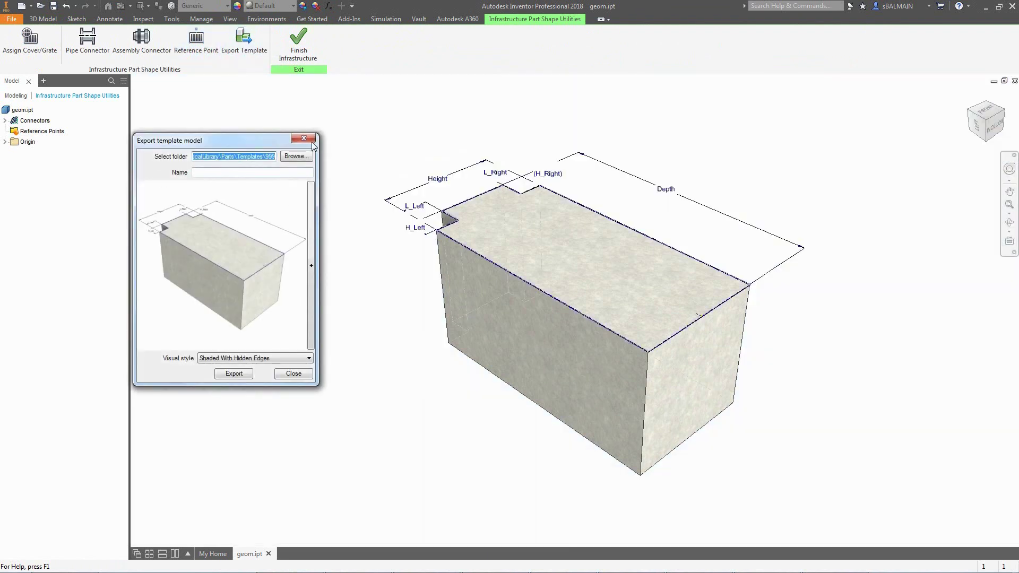
click(310, 139)
click(172, 19)
click(162, 46)
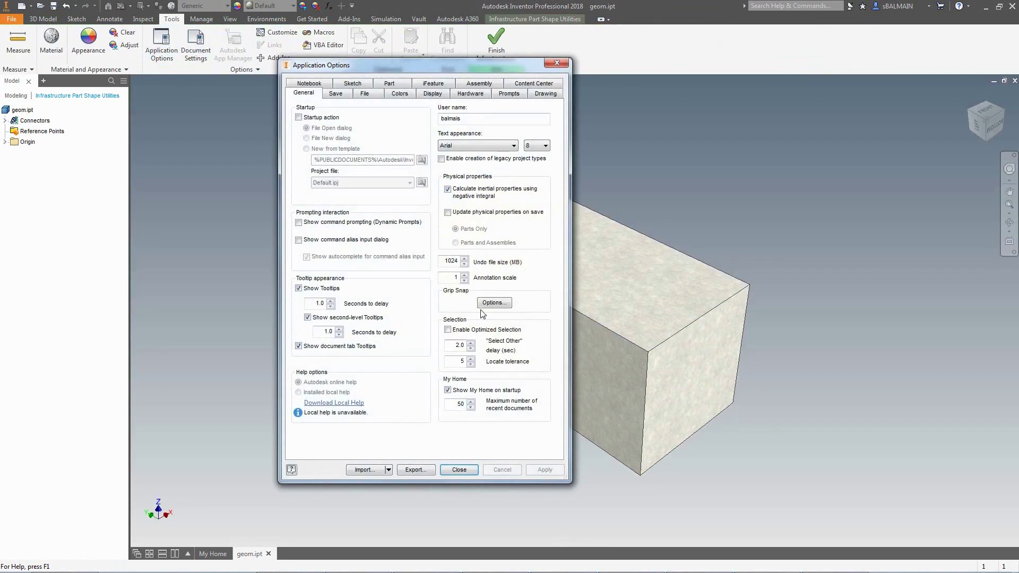
double_click(464, 275)
click(460, 470)
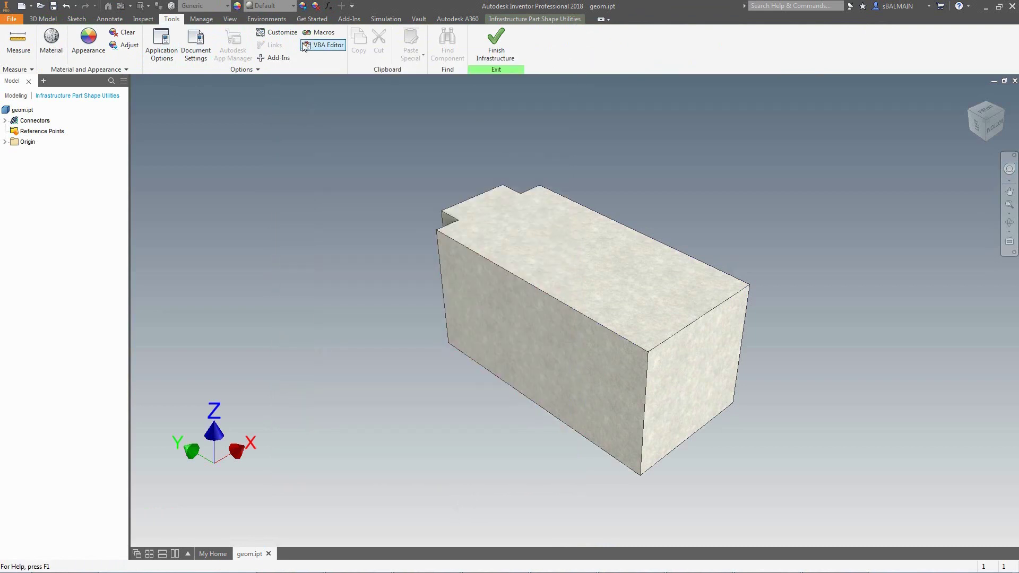
click(344, 20)
click(318, 20)
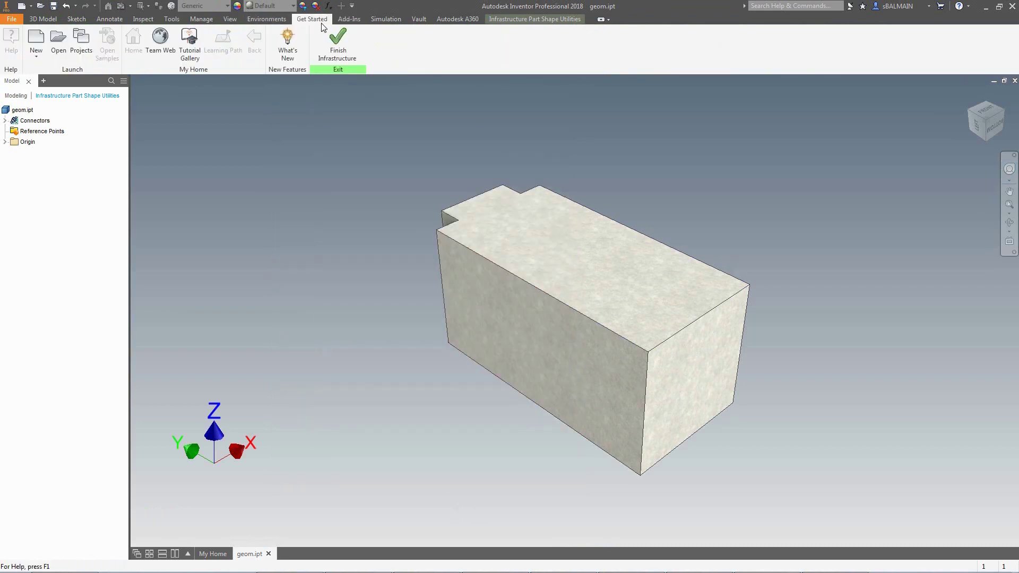
click(536, 20)
Export the part as the template 'Beam R with slab' and finish infrastructure authoring
click(244, 40)
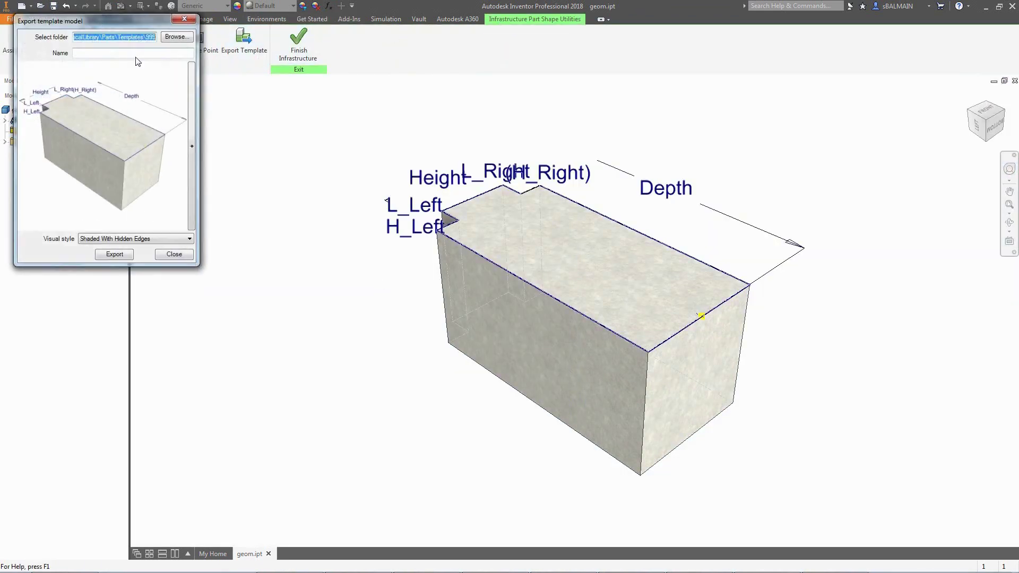
click(282, 140)
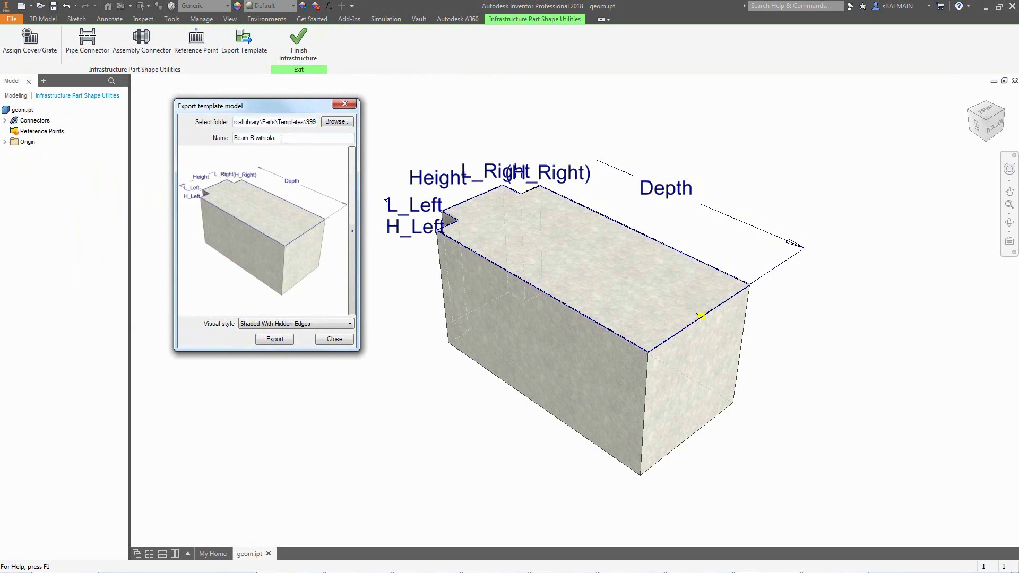
click(271, 339)
click(326, 343)
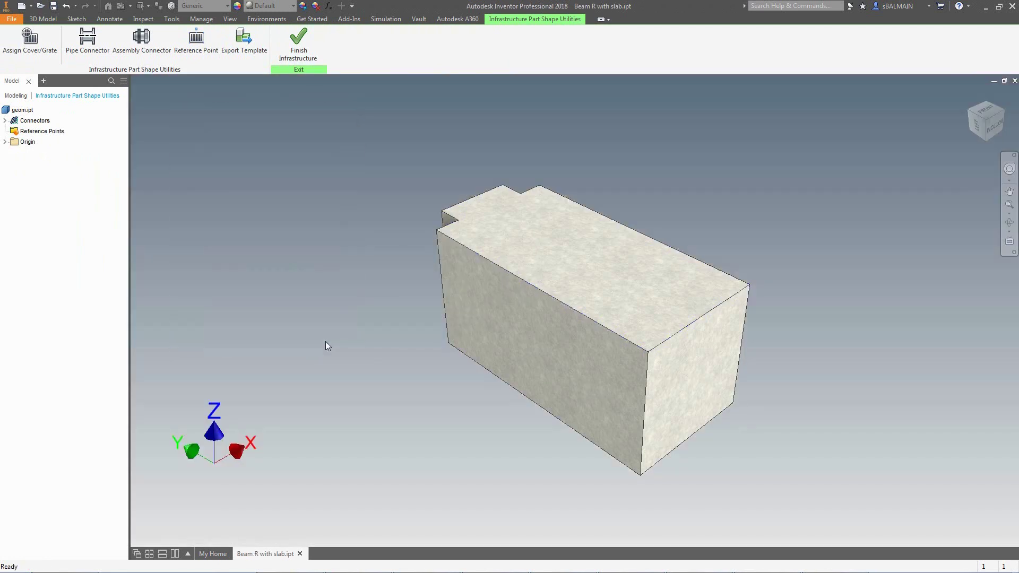
click(300, 45)
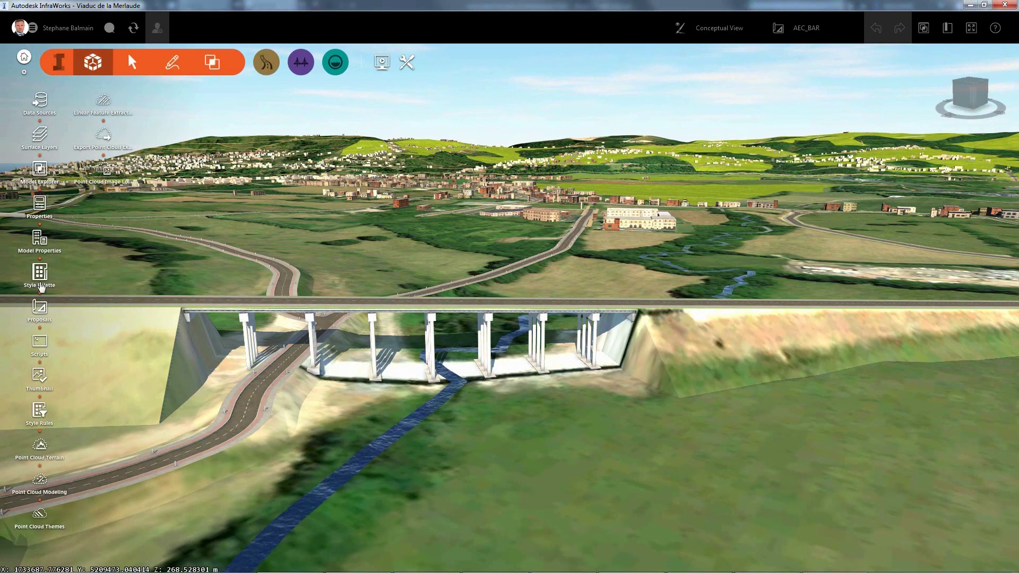
Add Beam R with slab.ipt to Bridge/Girders with domain Bridge and component Girder
click(39, 272)
click(812, 195)
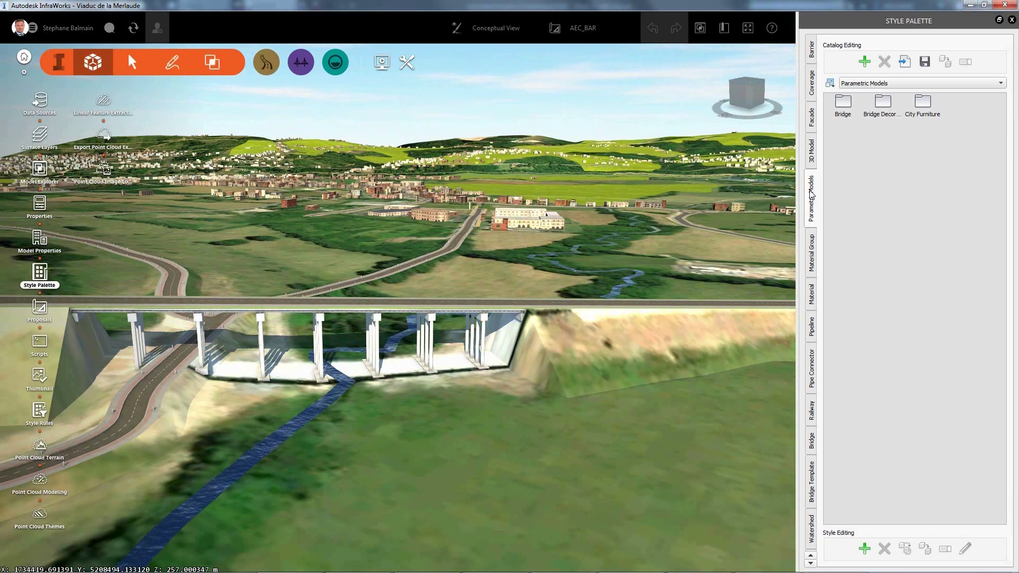
double_click(843, 102)
click(844, 144)
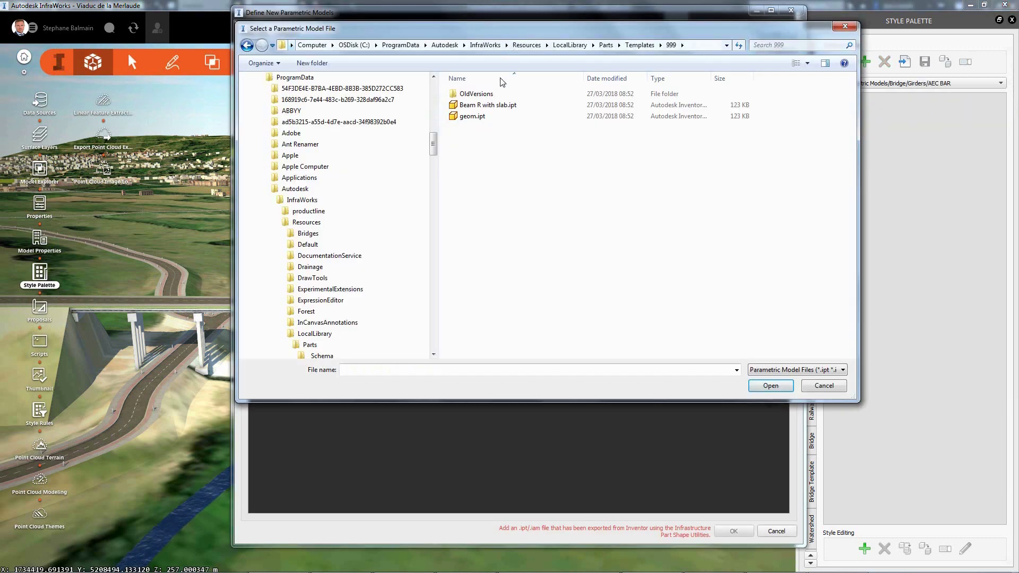
click(531, 101)
click(776, 382)
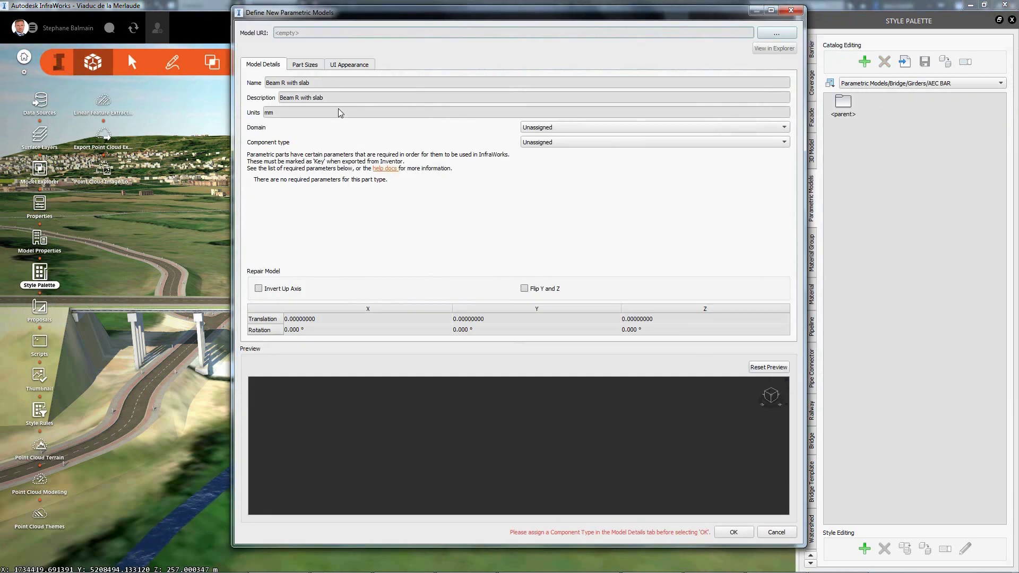
click(635, 129)
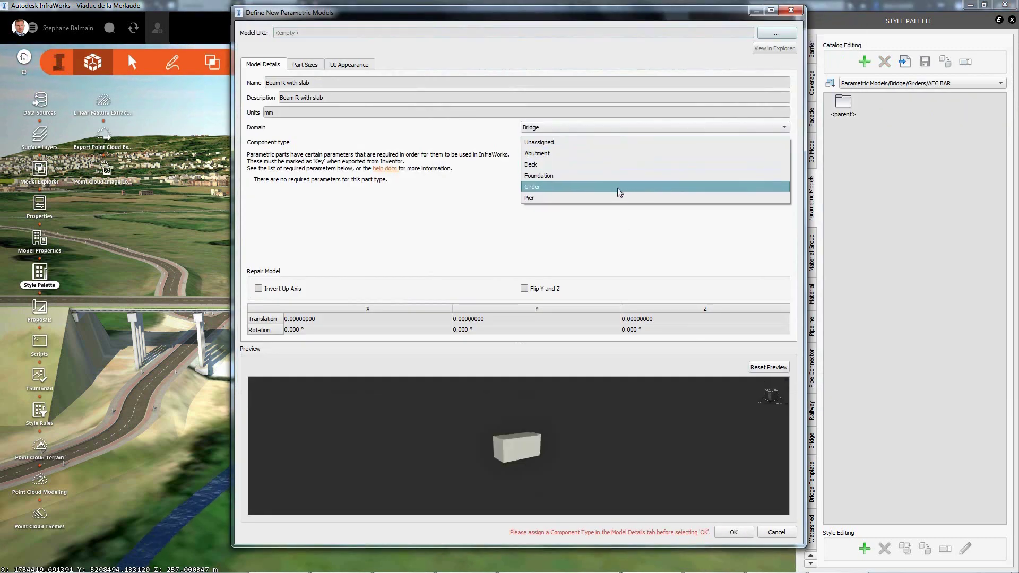
click(619, 188)
Define part sizes 25x55ht and 35x65ht and confirm the new girder model
click(297, 66)
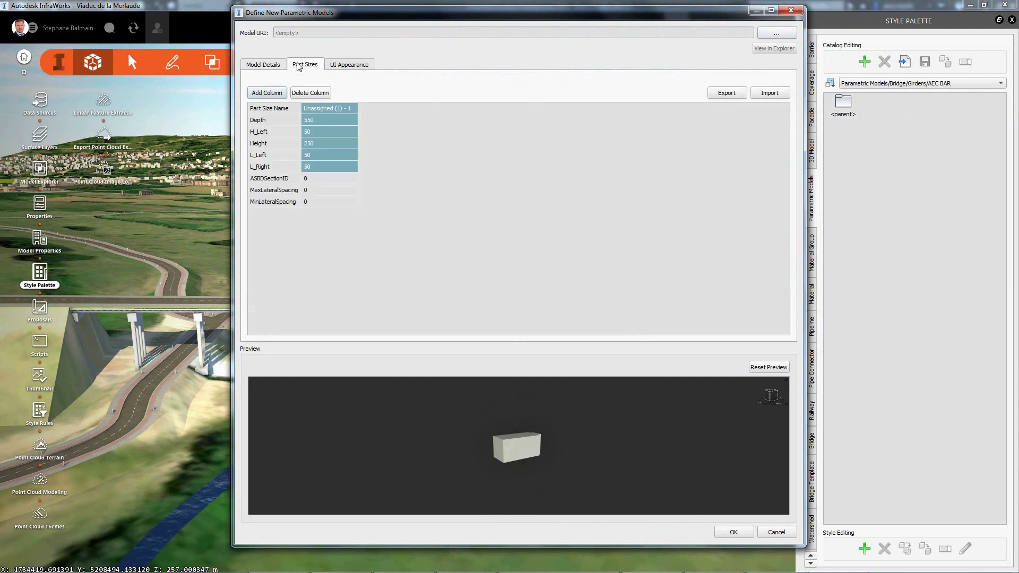
double_click(354, 108)
text(25x55ht)
key(Return)
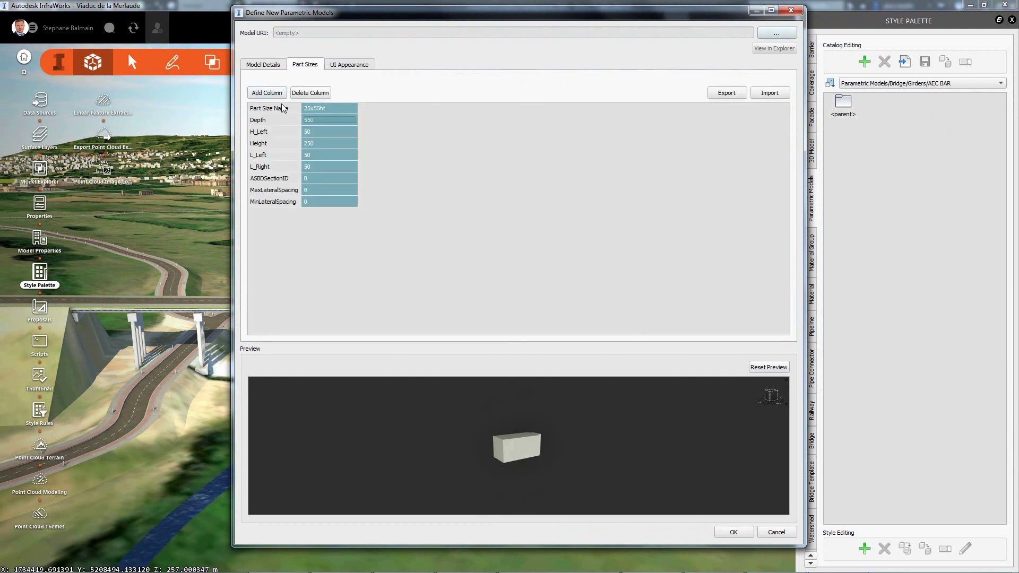
click(267, 92)
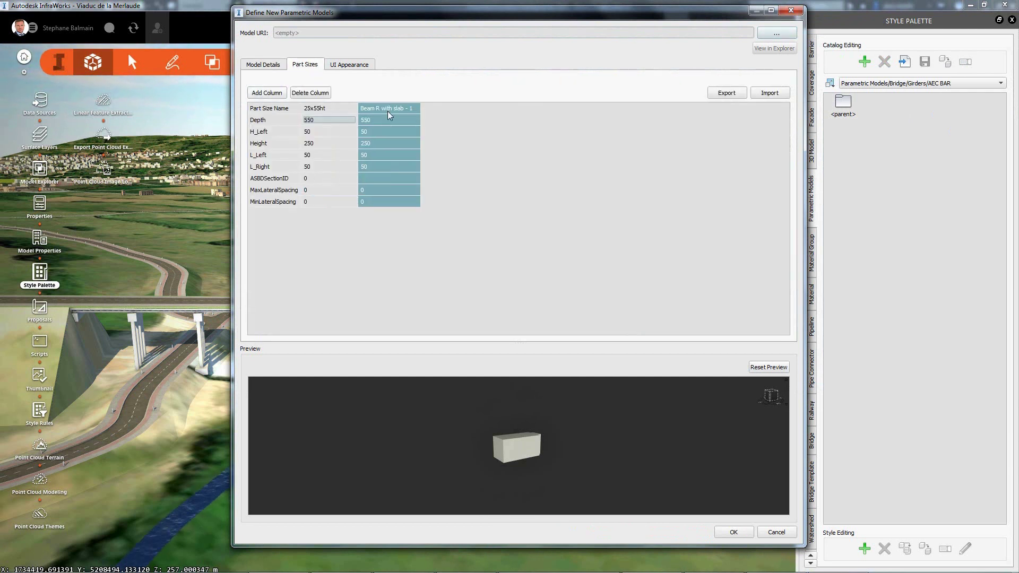
click(345, 65)
click(502, 158)
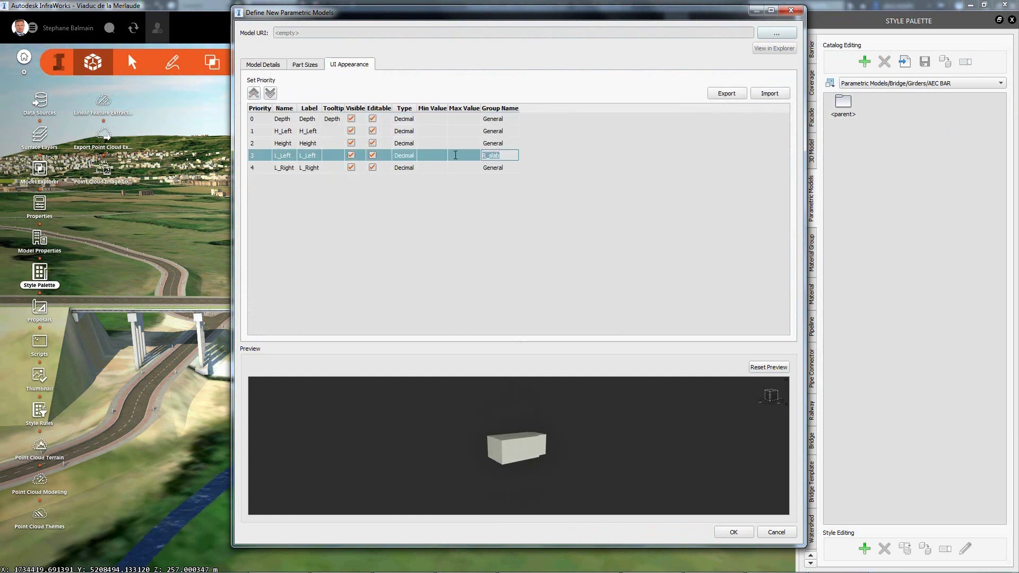
click(733, 532)
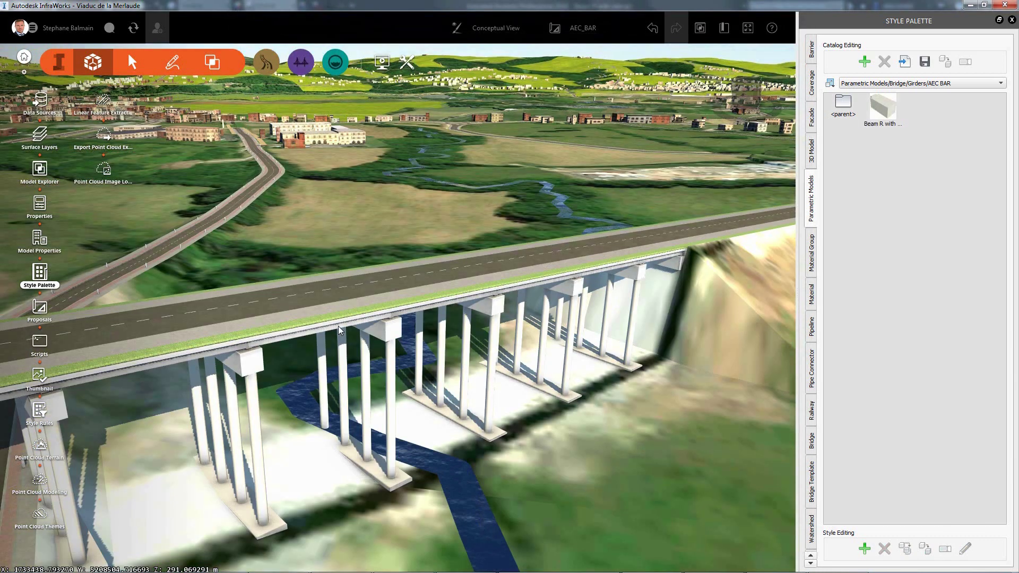
Set one girder group of the viaduct to the 25x55ht Beam R with slab girder
click(341, 330)
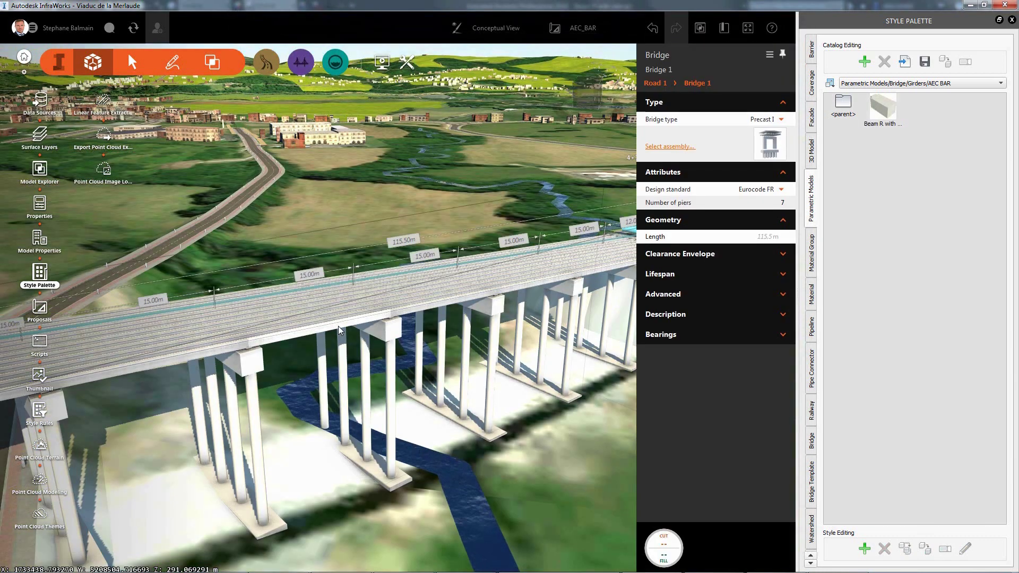
click(340, 331)
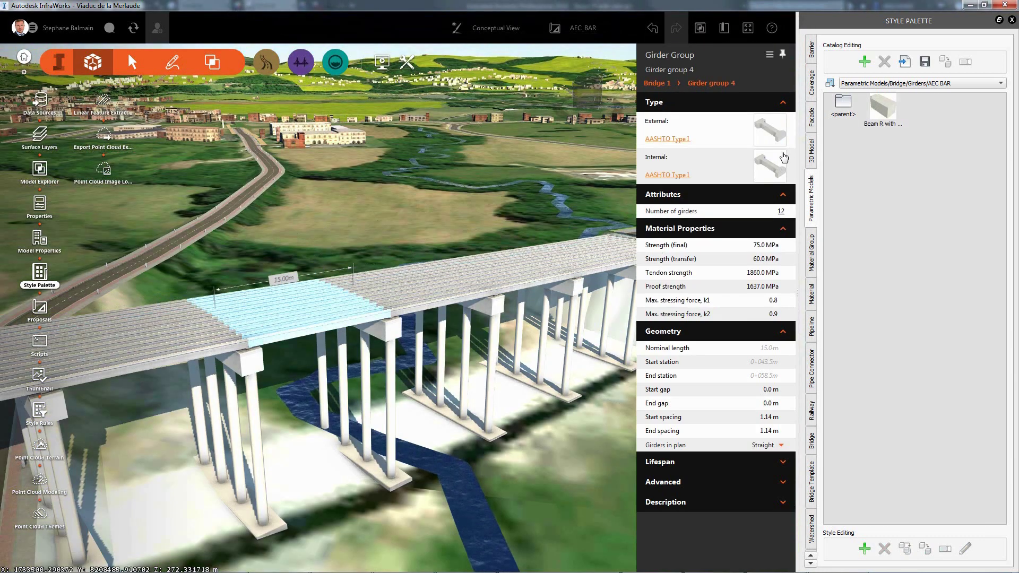
click(668, 139)
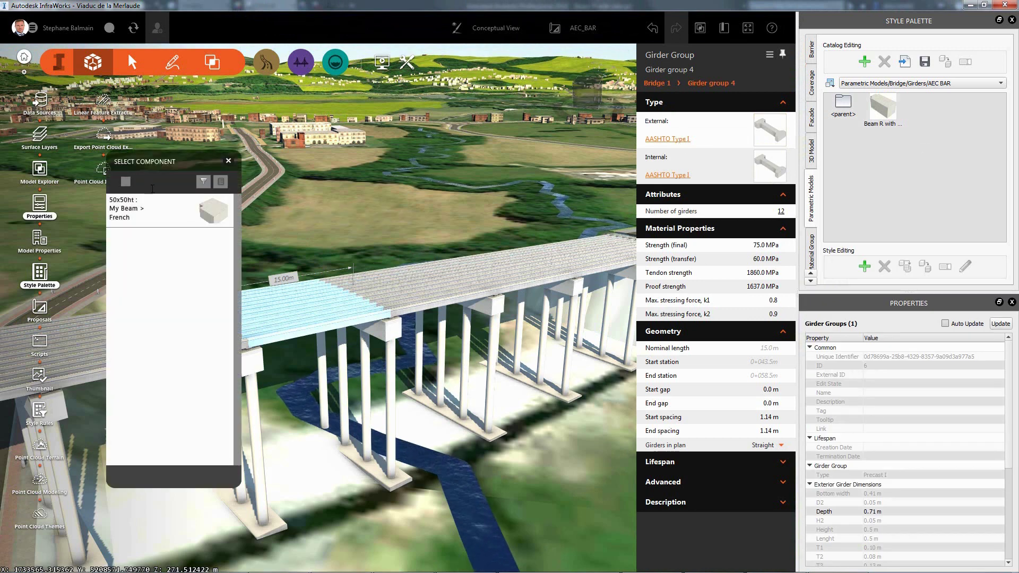
text(beam)
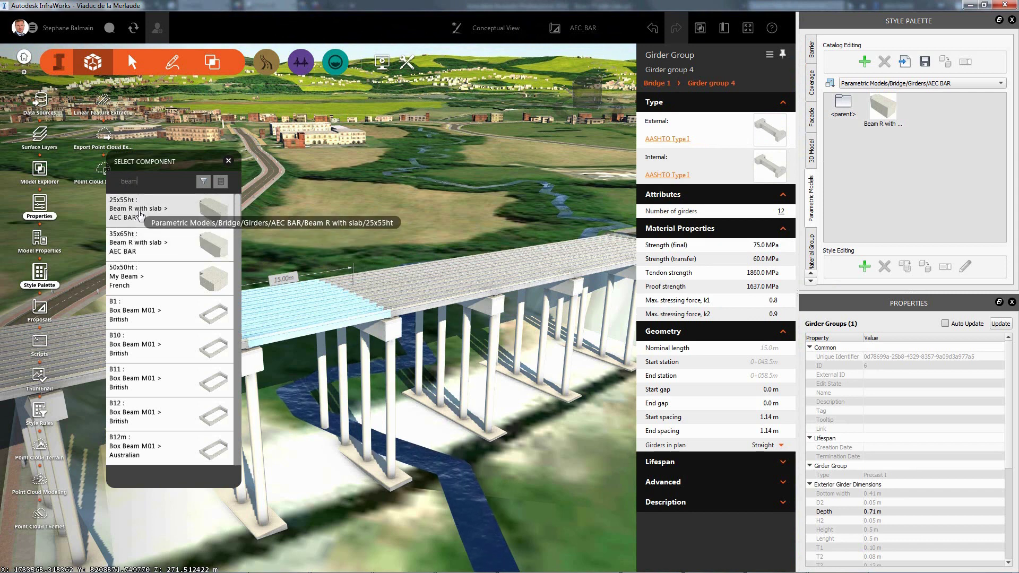
click(140, 214)
Apply the 25x55ht girder to all girder groups and orbit to inspect it
right_click(312, 327)
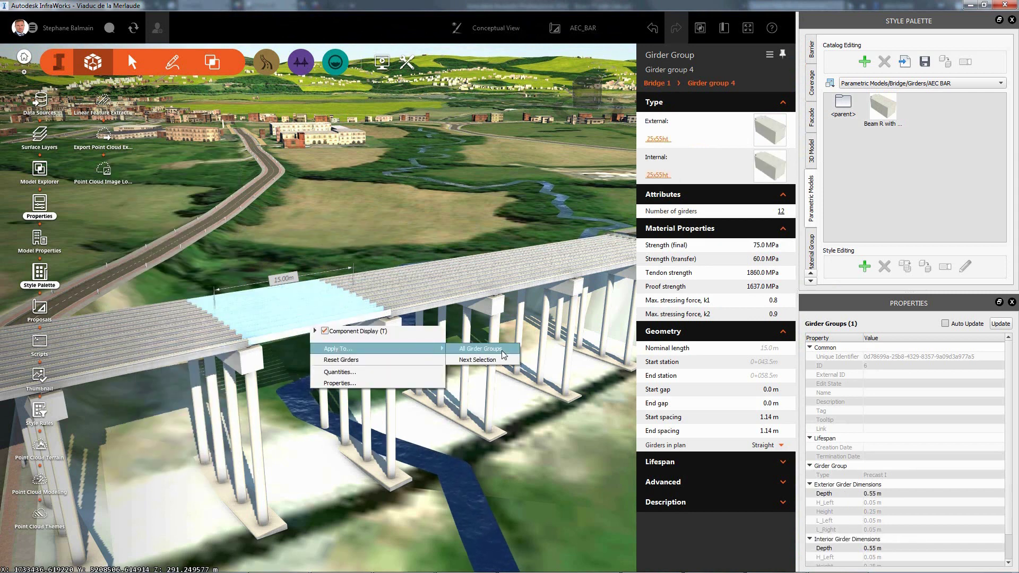
click(481, 349)
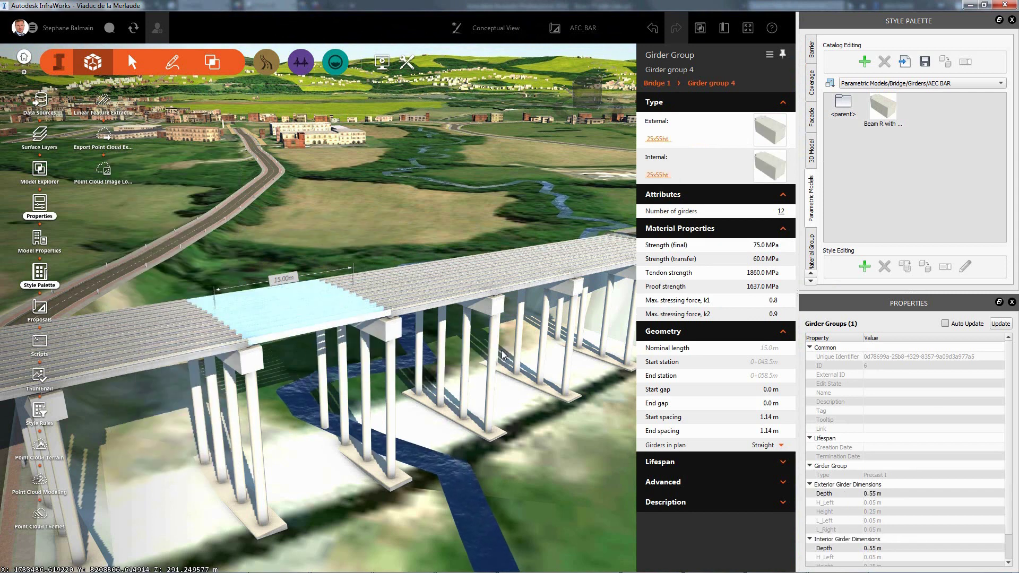
right_click(357, 320)
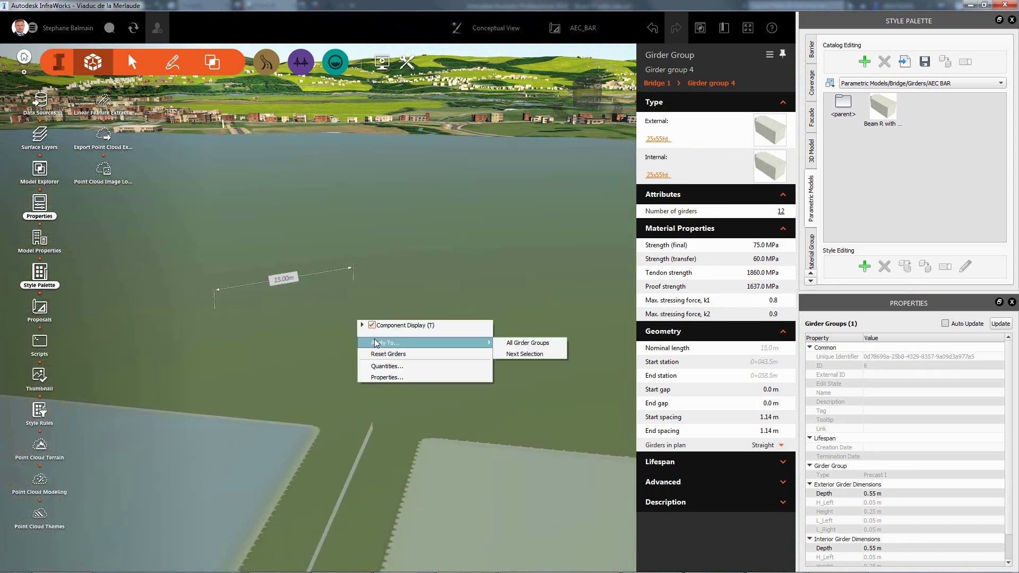
click(352, 6)
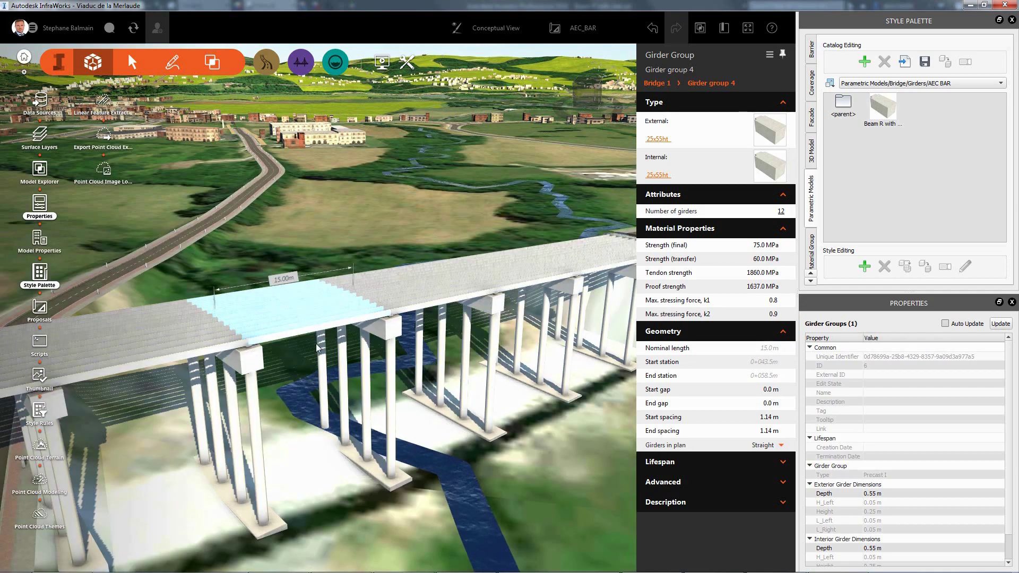
mouse_move(317, 347)
middle_down()
mouse_move(375, 426)
mouse_move(432, 453)
middle_up()
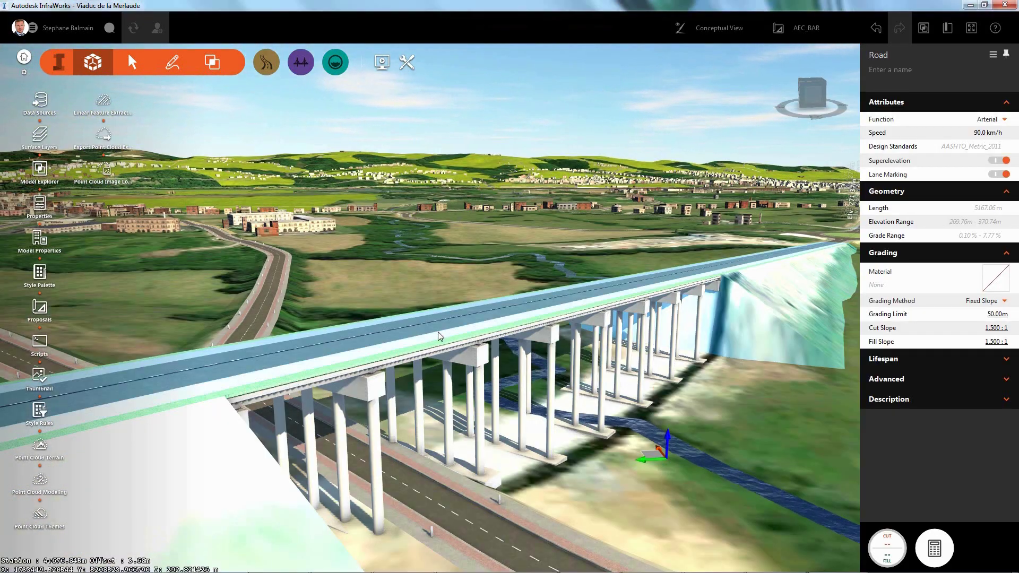
Start placing noise-barrier decorations along the bridge road, filtering parametric components for 'comi'
right_click(439, 333)
mouse_move(478, 418)
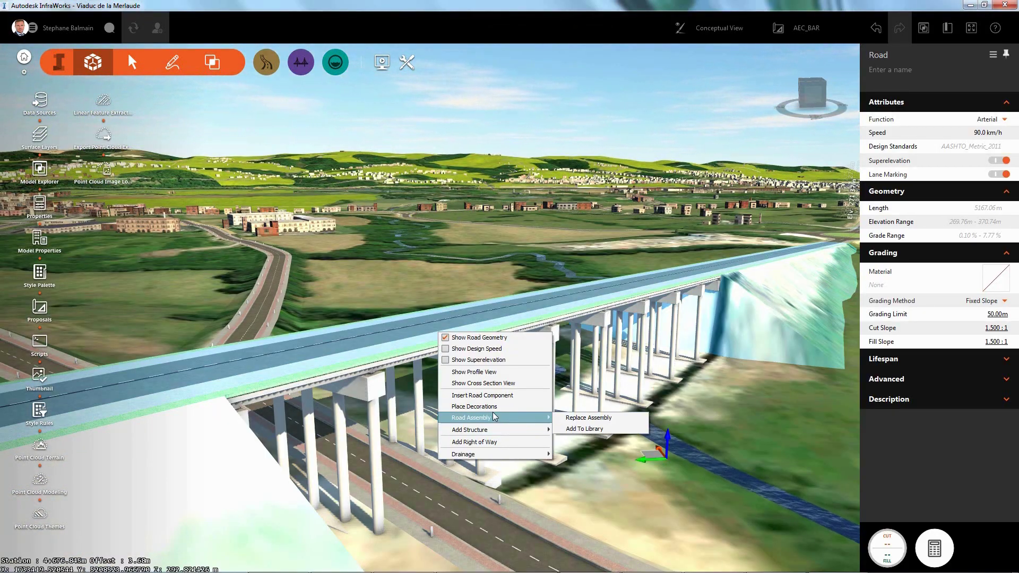
click(474, 407)
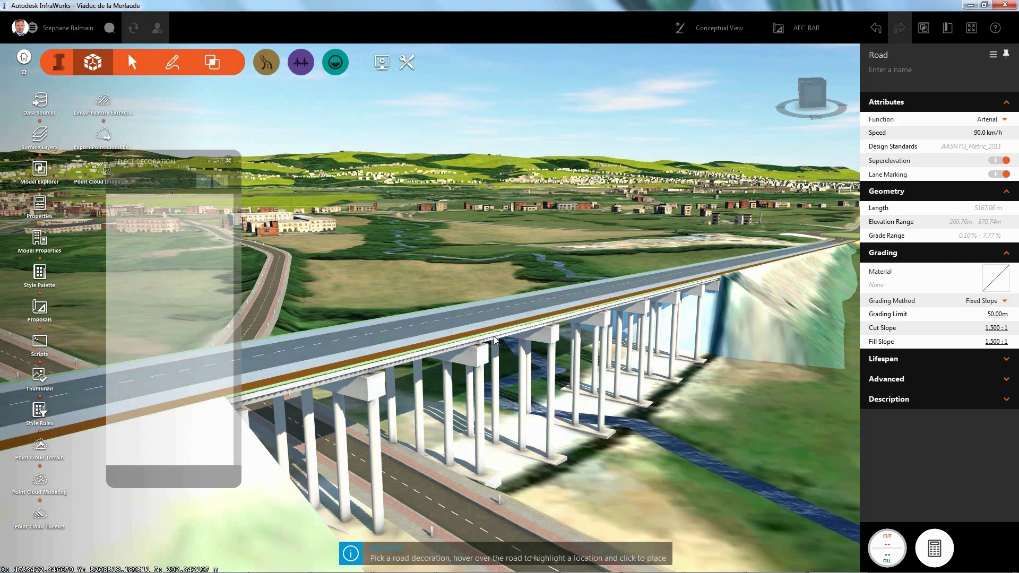
click(493, 336)
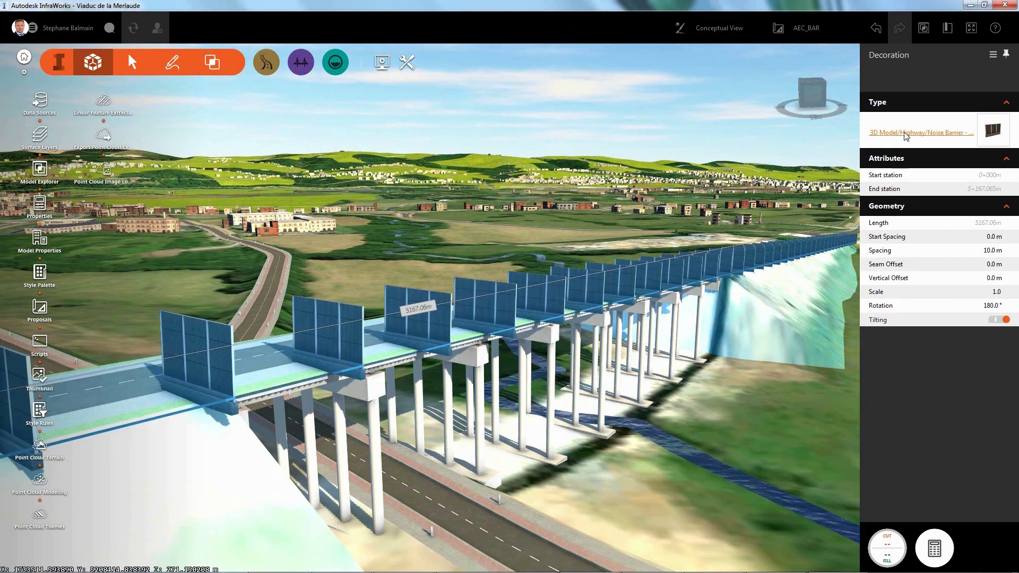
click(922, 133)
click(207, 183)
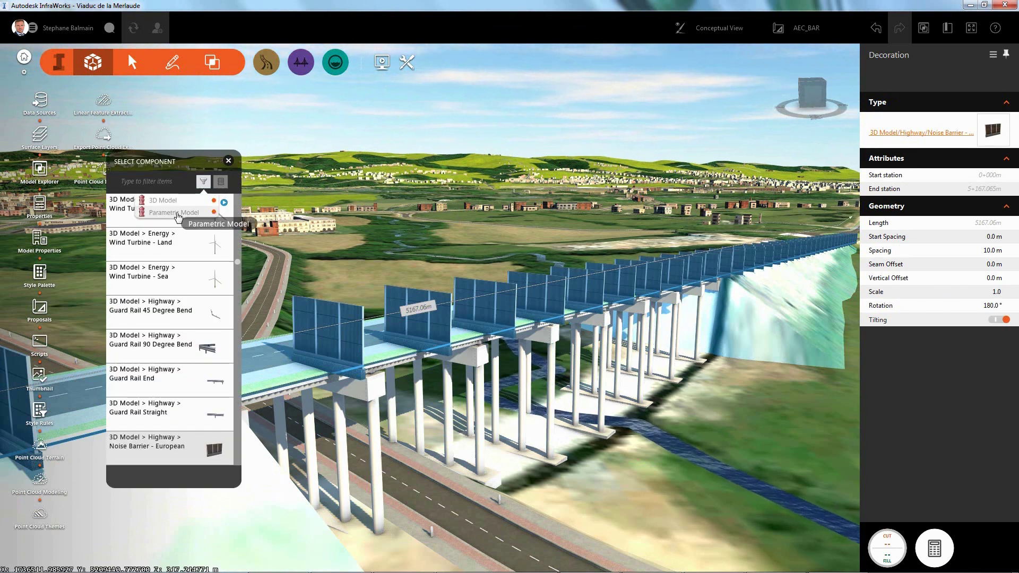
click(155, 180)
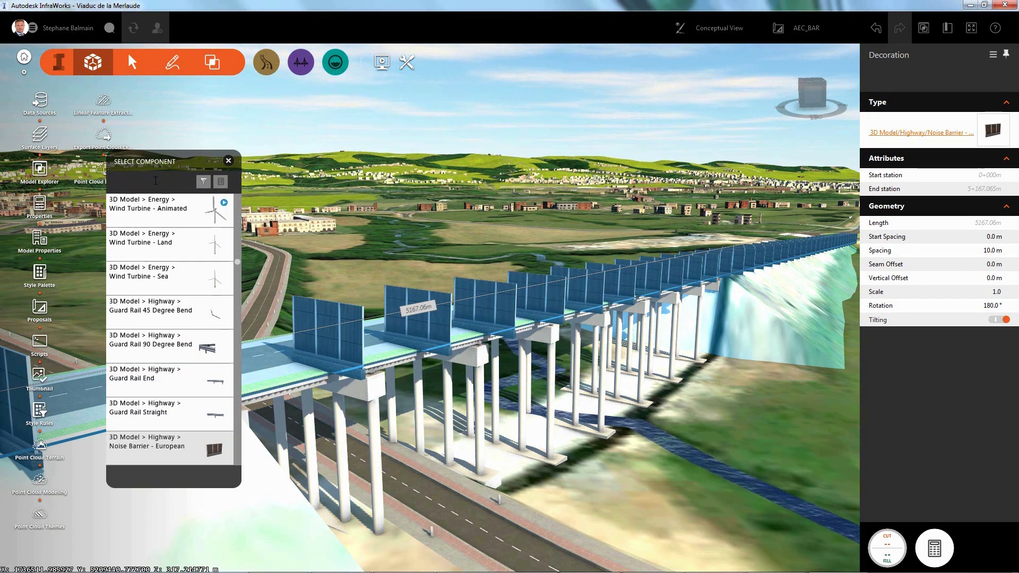
text(comi)
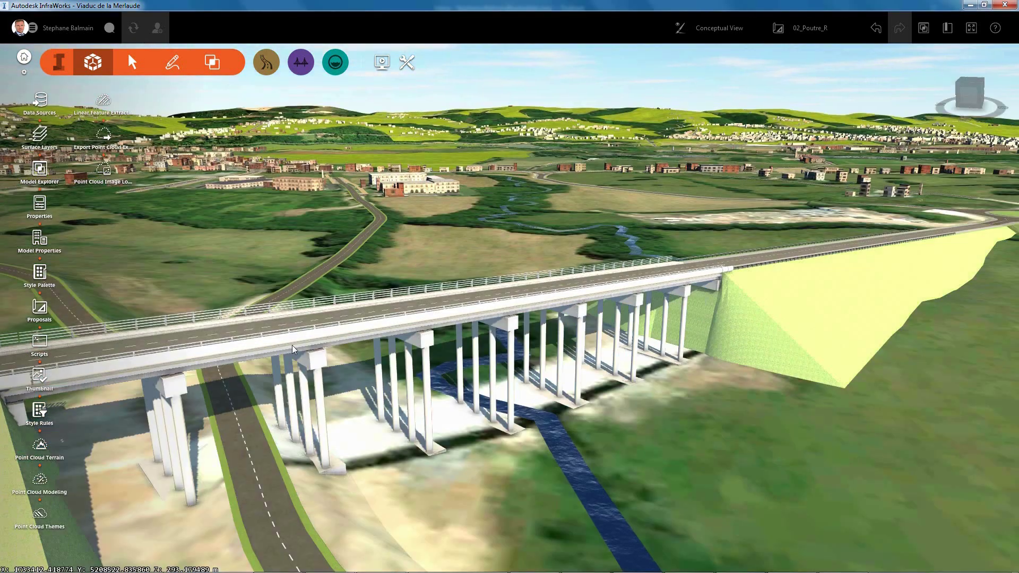
Send the viaduct bridge to Revit from its context menu
click(467, 383)
right_click(468, 382)
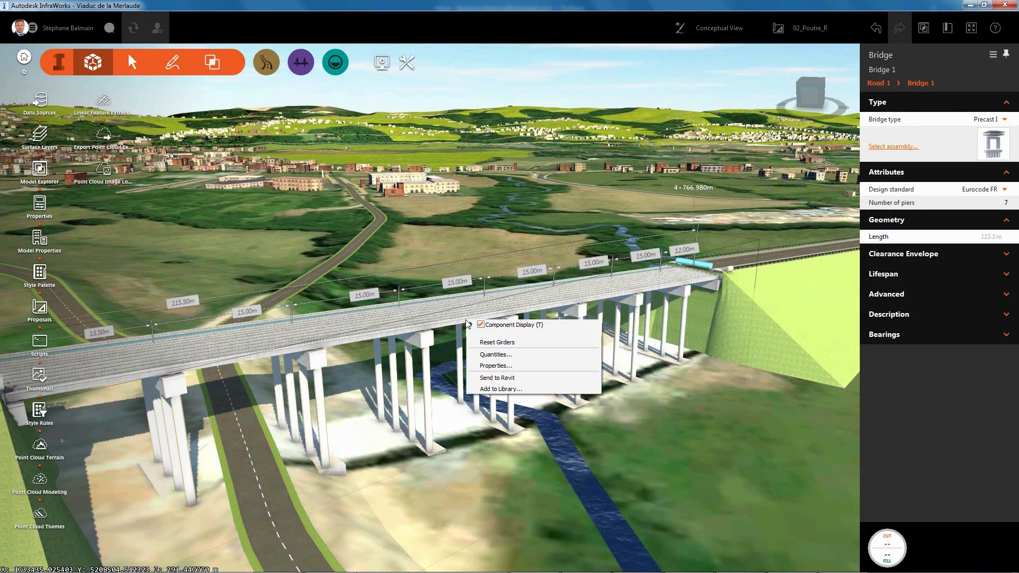
click(496, 385)
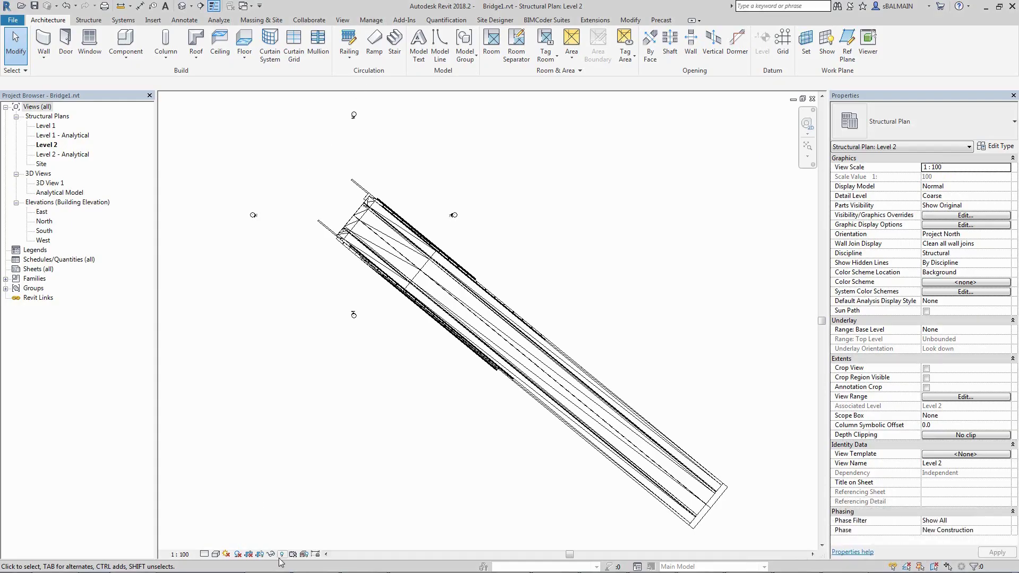
Reveal hidden elements, check the Project Base Point, and link Where is my Center Y center-to-center
click(282, 554)
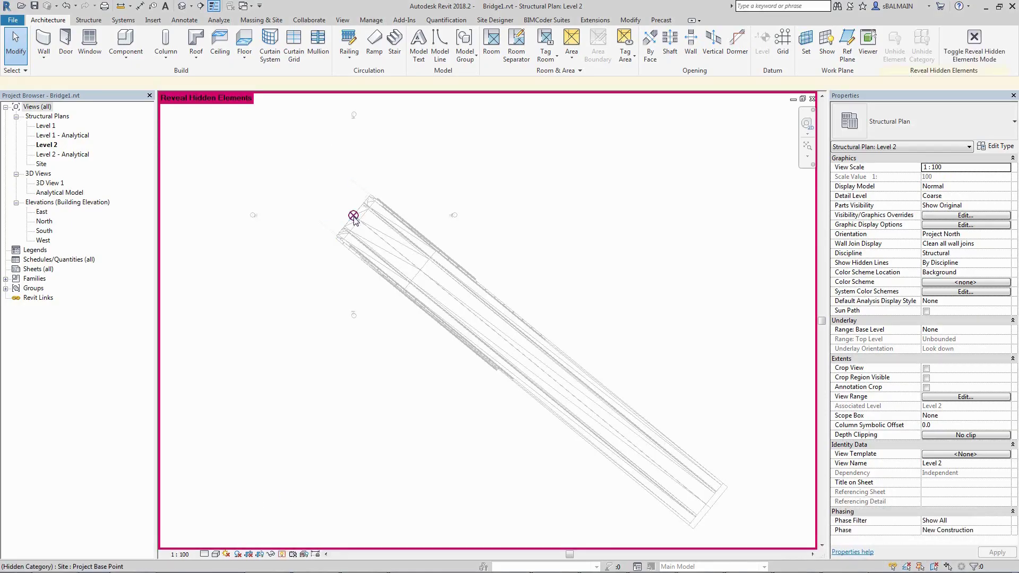
click(354, 218)
click(291, 373)
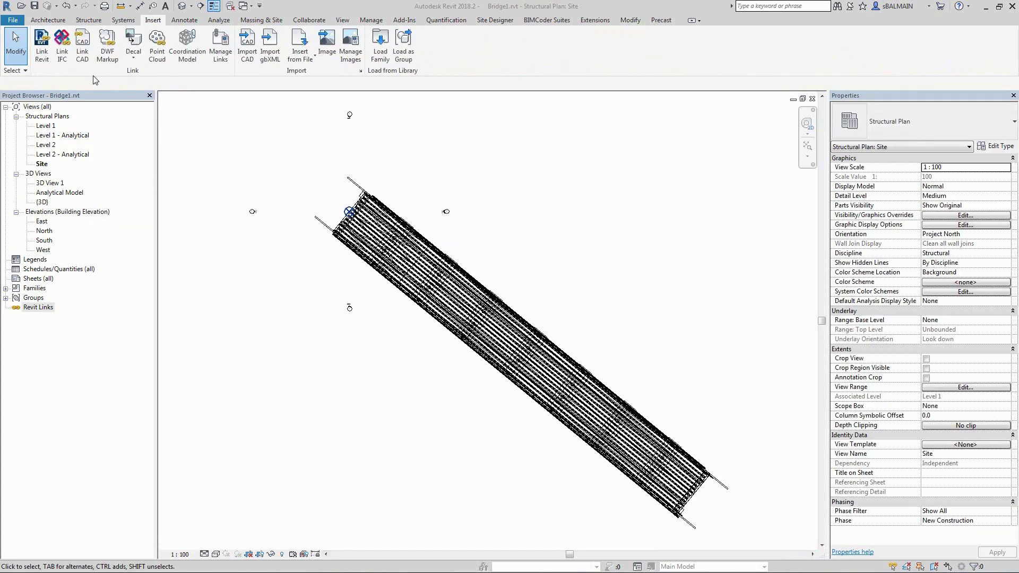
click(42, 45)
click(326, 185)
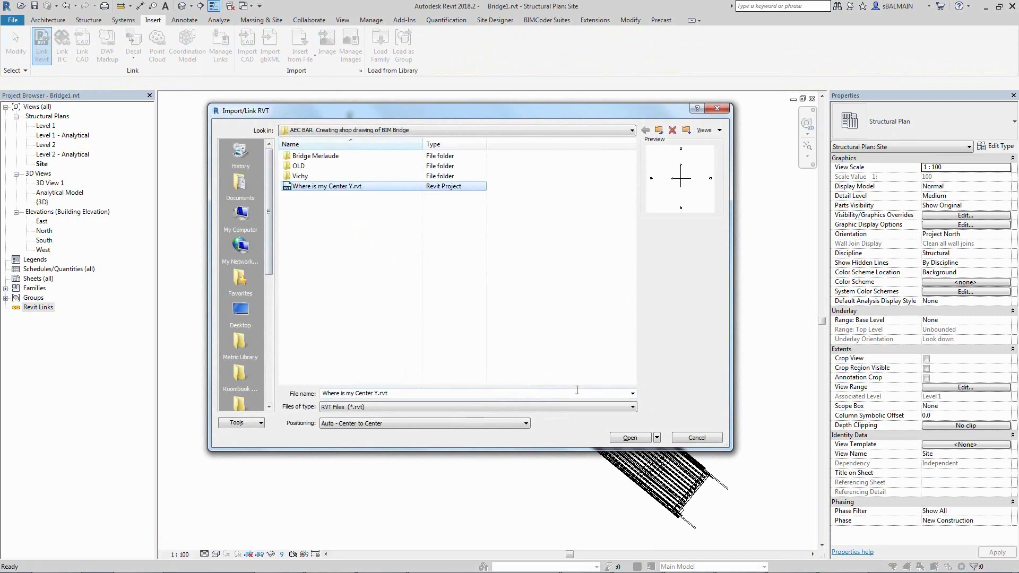
click(509, 425)
click(646, 441)
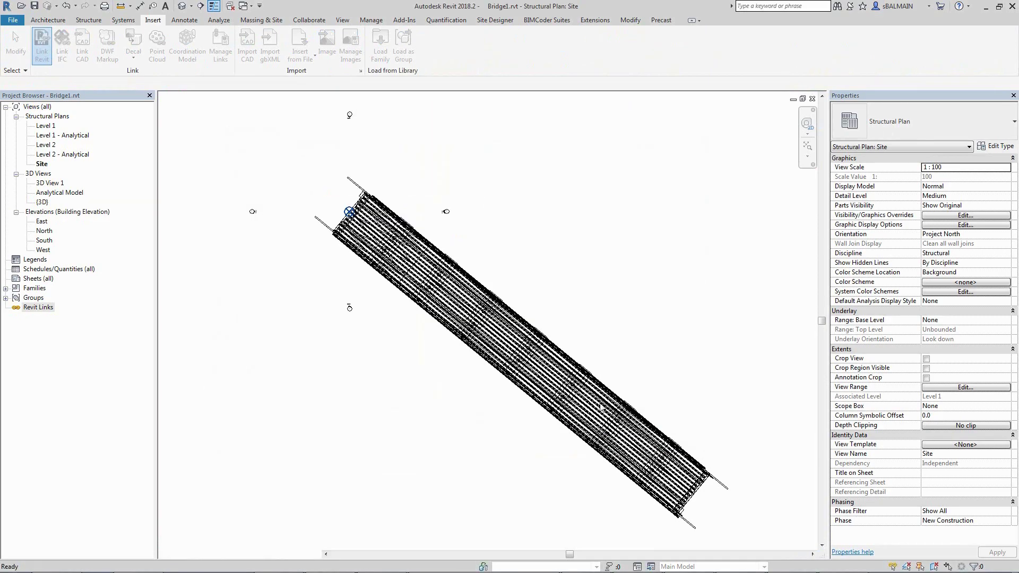
scroll(491, 346, up, 4)
scroll(491, 346, up, 3)
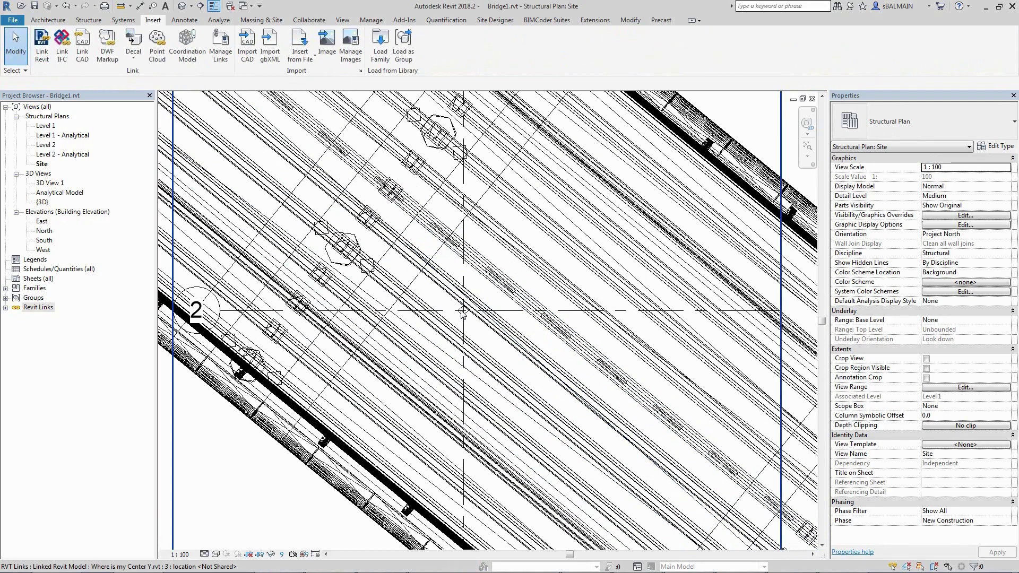
scroll(478, 329, up, 2)
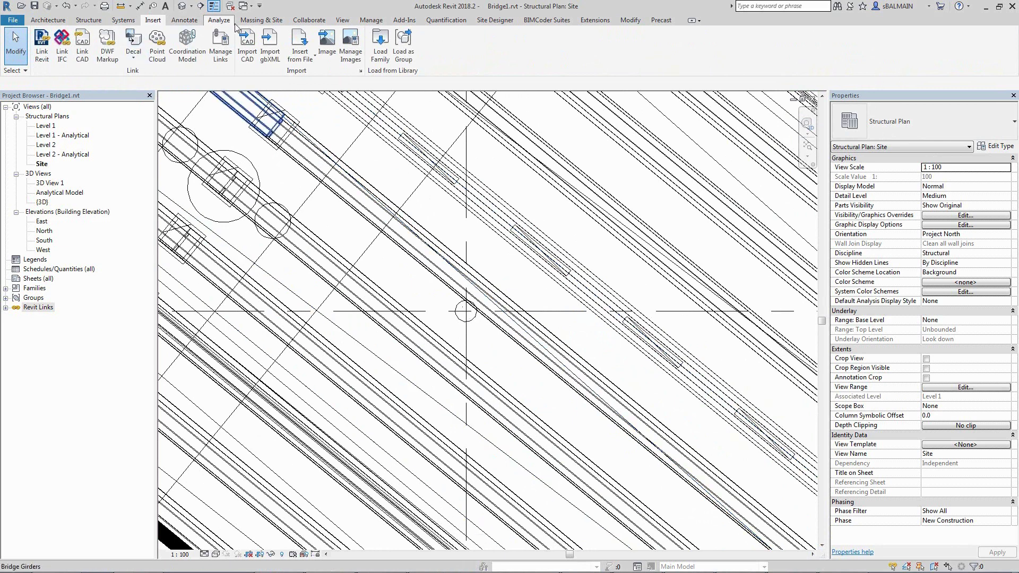
Report the shared coordinates at a picked point in the Site plan
click(374, 25)
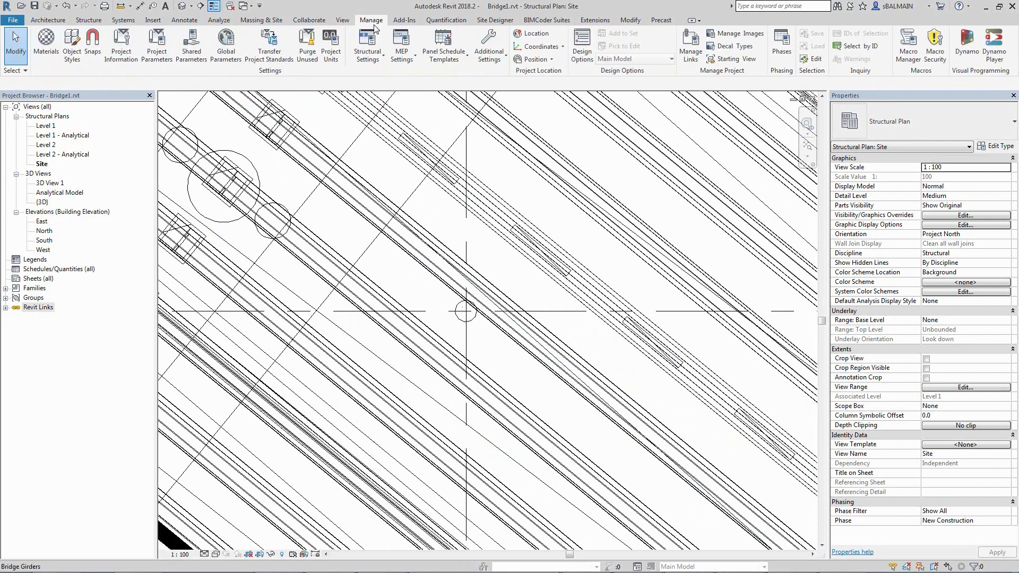
click(539, 60)
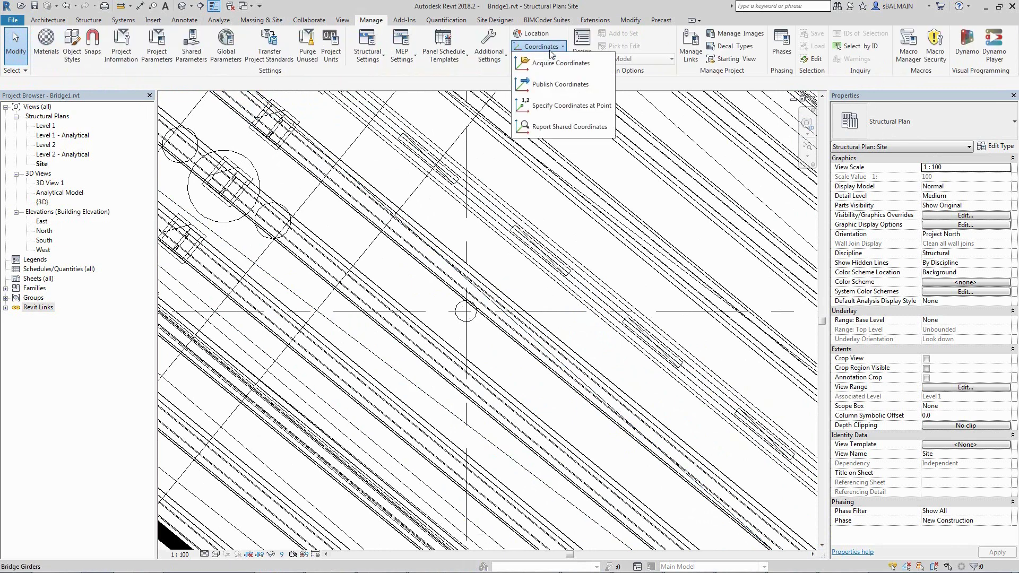
click(558, 126)
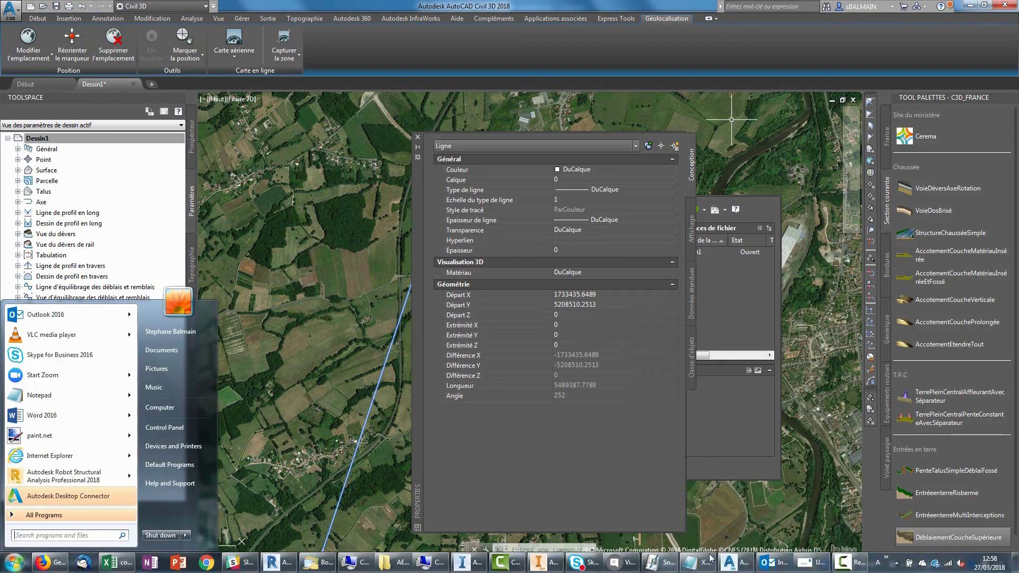
Compare the noted bridge-centre N/S and E/W coordinates with the aerial map and zoom onto the bridge
click(711, 556)
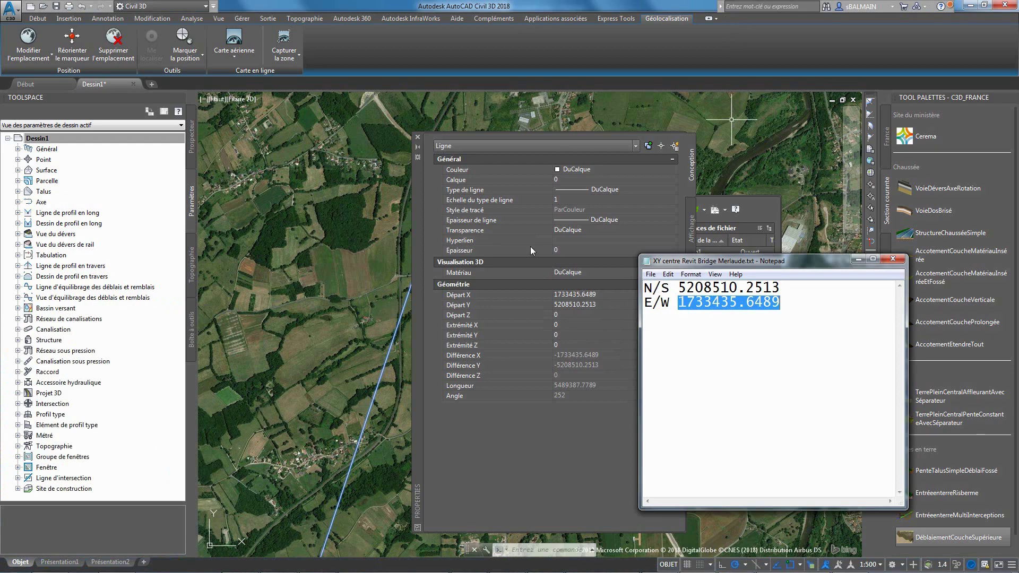
click(423, 257)
middle_drag(377, 280, 378, 274)
click(417, 137)
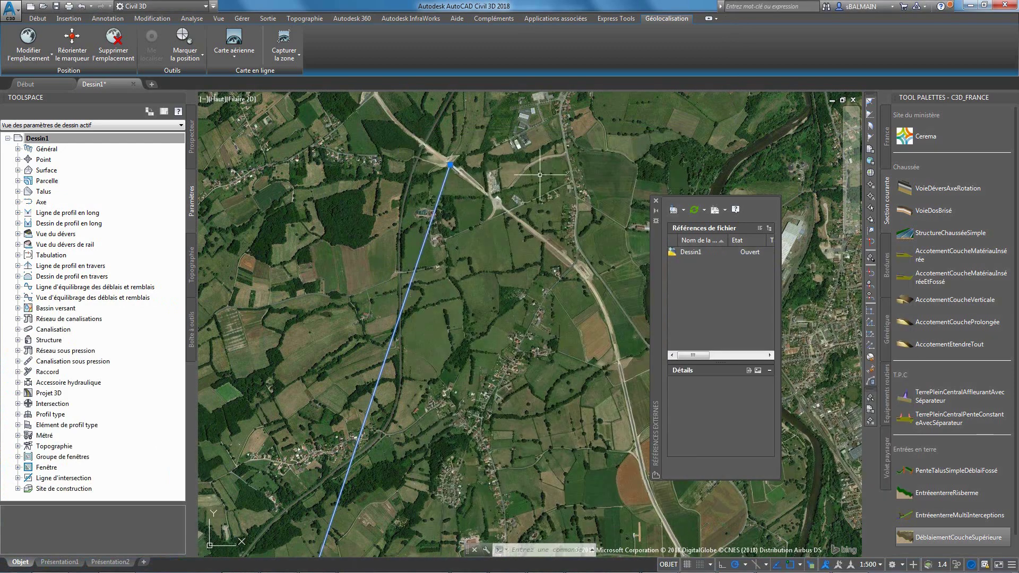
middle_drag(486, 170, 497, 217)
scroll(497, 216, up, 5)
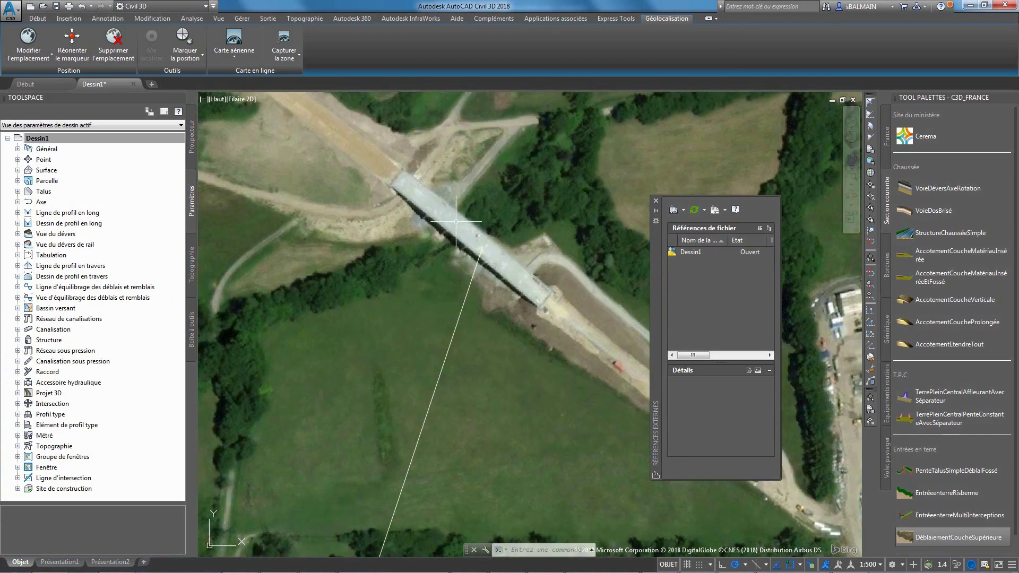
key(Escape)
scroll(438, 258, down, 3)
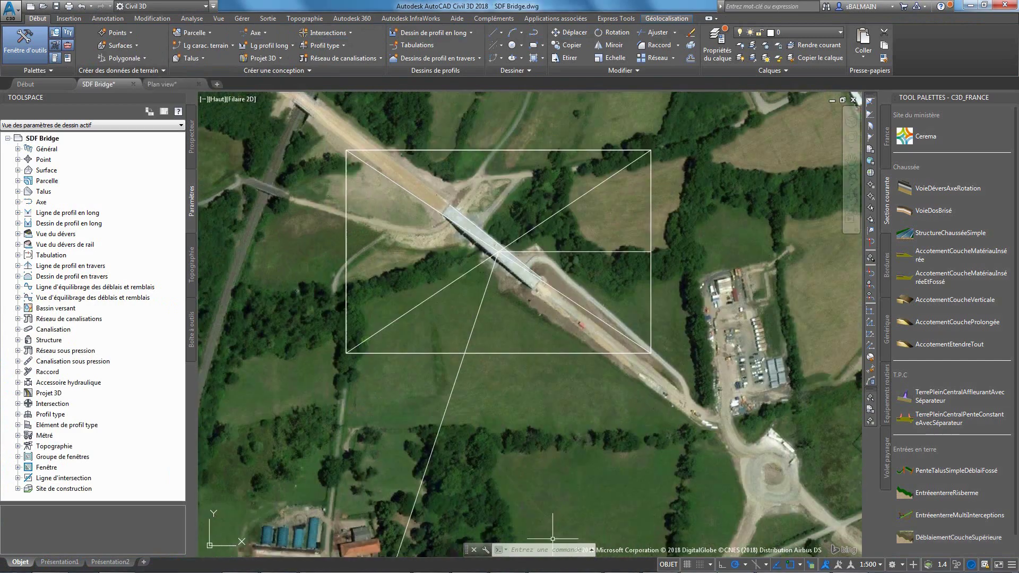
Start a MAPEXPORT to Outline Topo Bridge Merlaude.sdf and manually select the bridge outline rectangle
text(i)
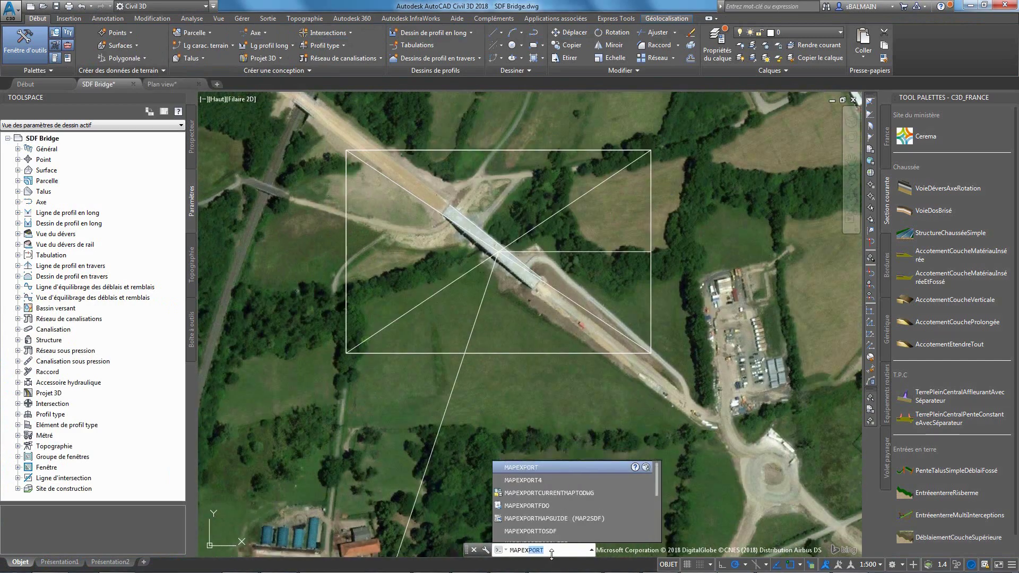
key(Return)
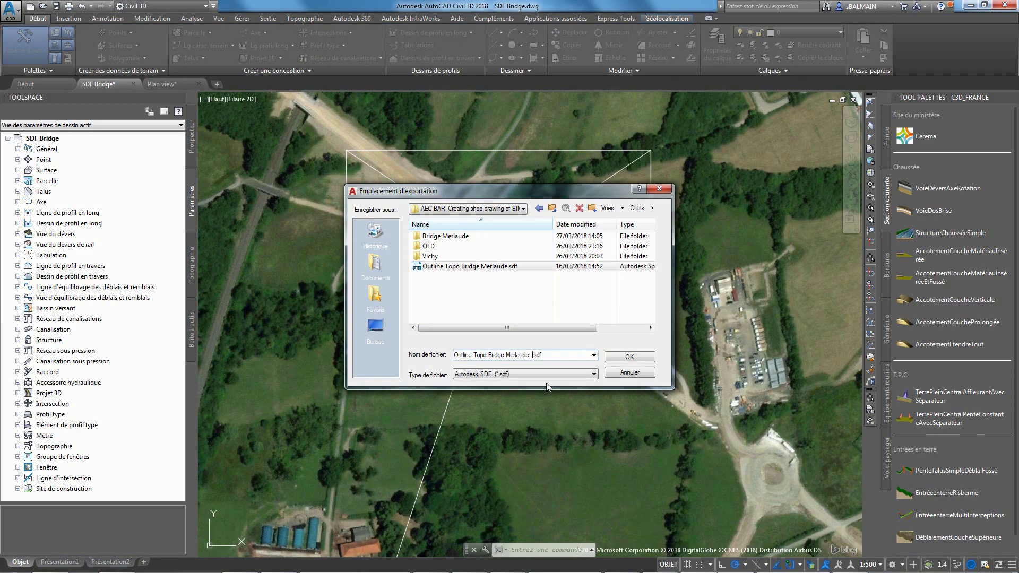
click(629, 358)
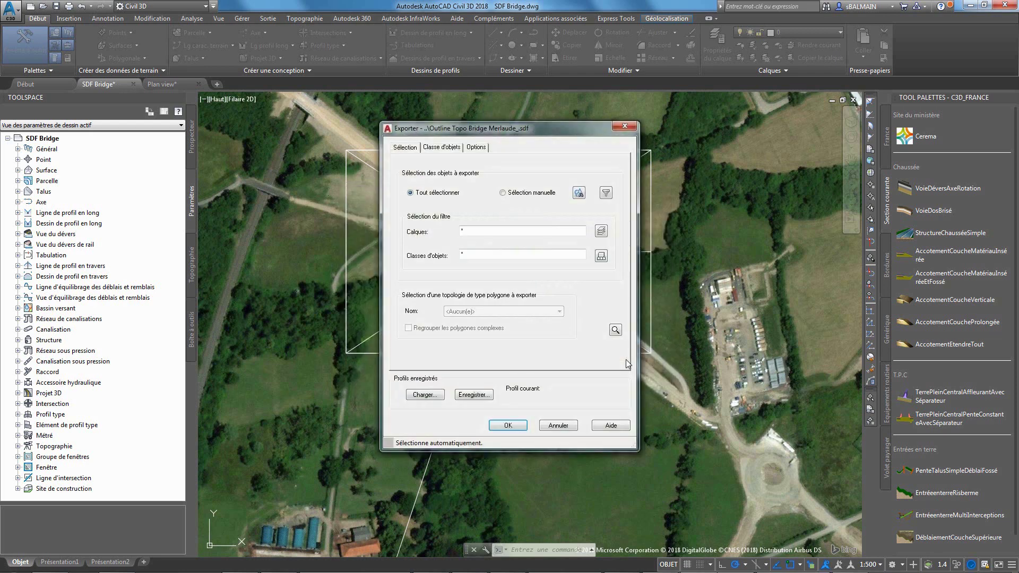
click(579, 195)
click(682, 233)
right_click(664, 208)
click(685, 223)
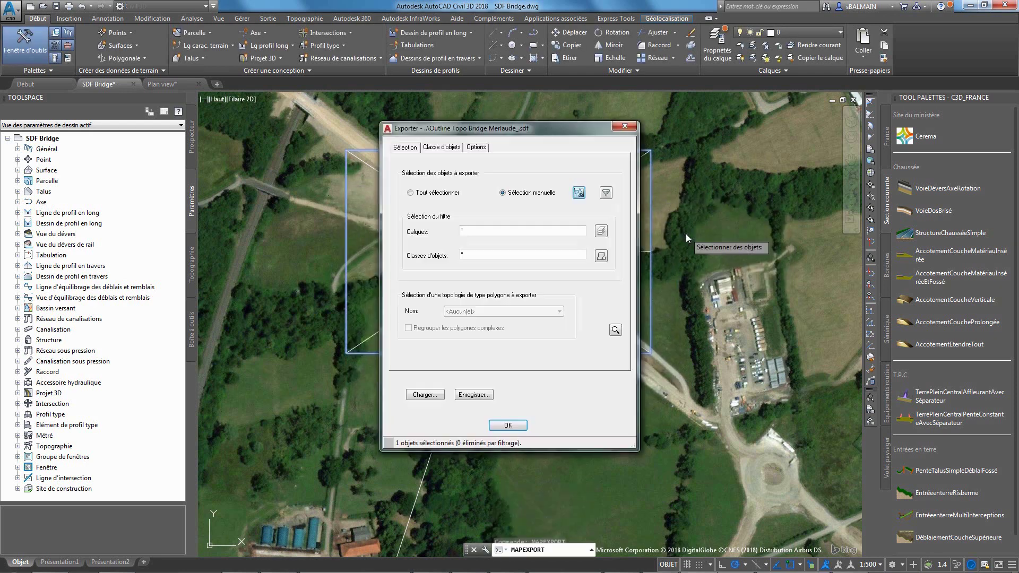
Treat closed polylines as polygons, set the SDF 3D driver option, and run the export
click(450, 149)
click(480, 151)
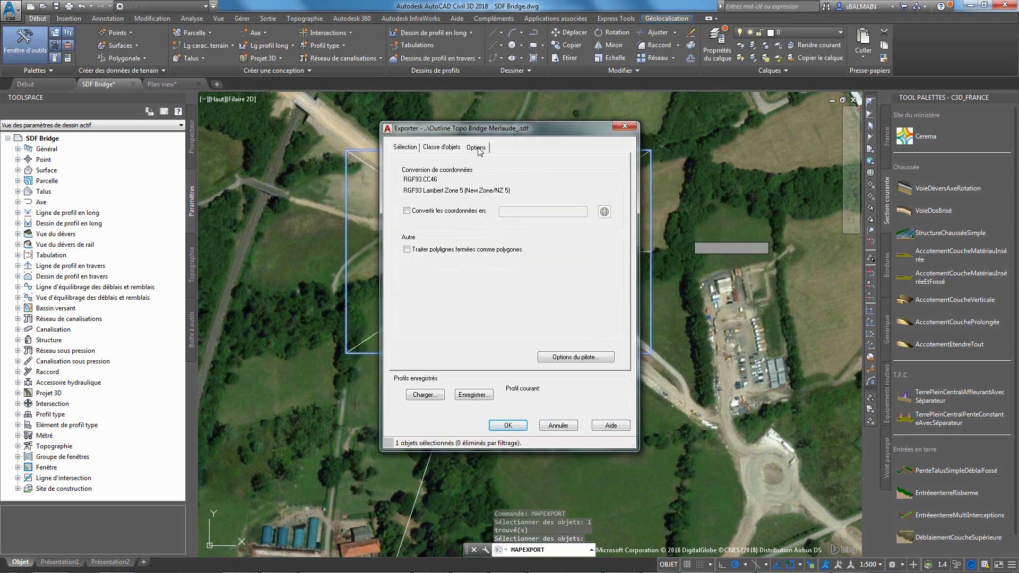
click(562, 359)
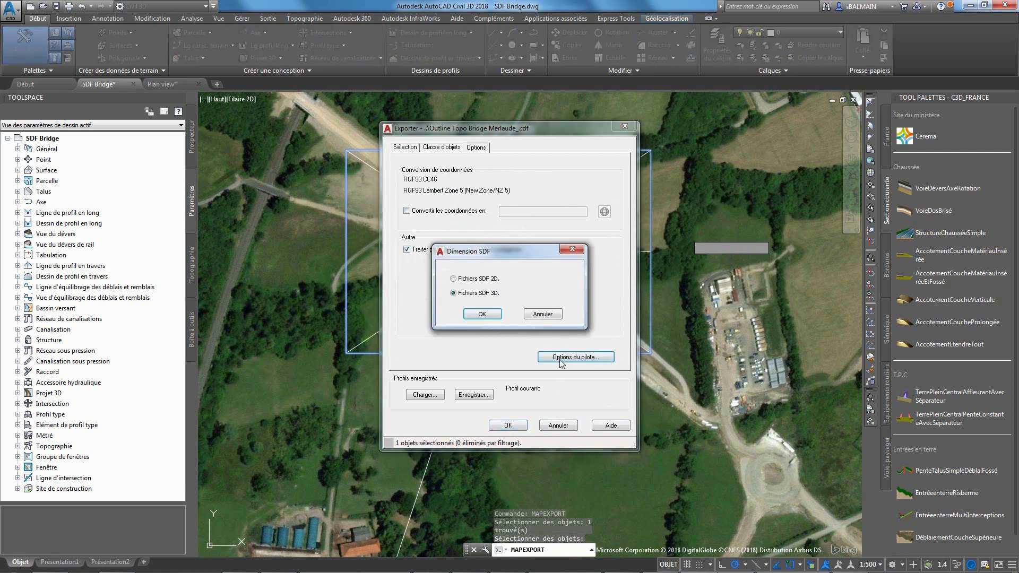
click(482, 313)
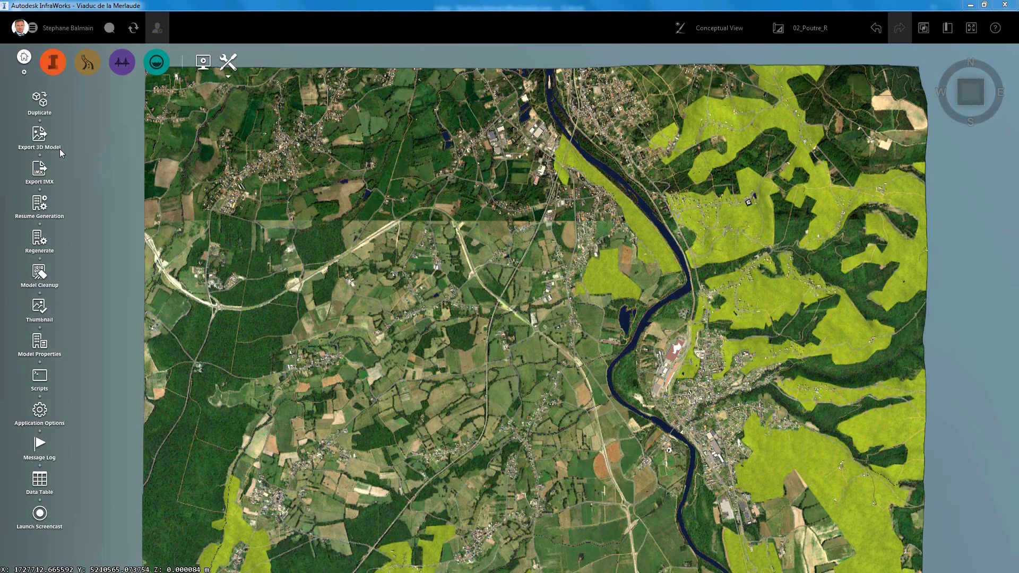
click(59, 151)
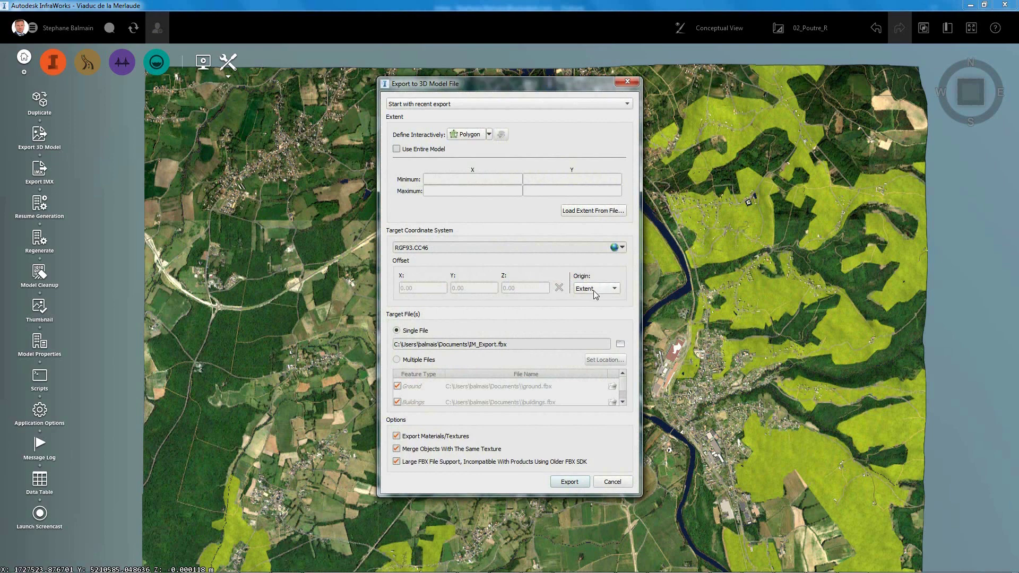
Set a User Defined offset origin with X offset 1733400.13 copied from the coordinates note
click(593, 291)
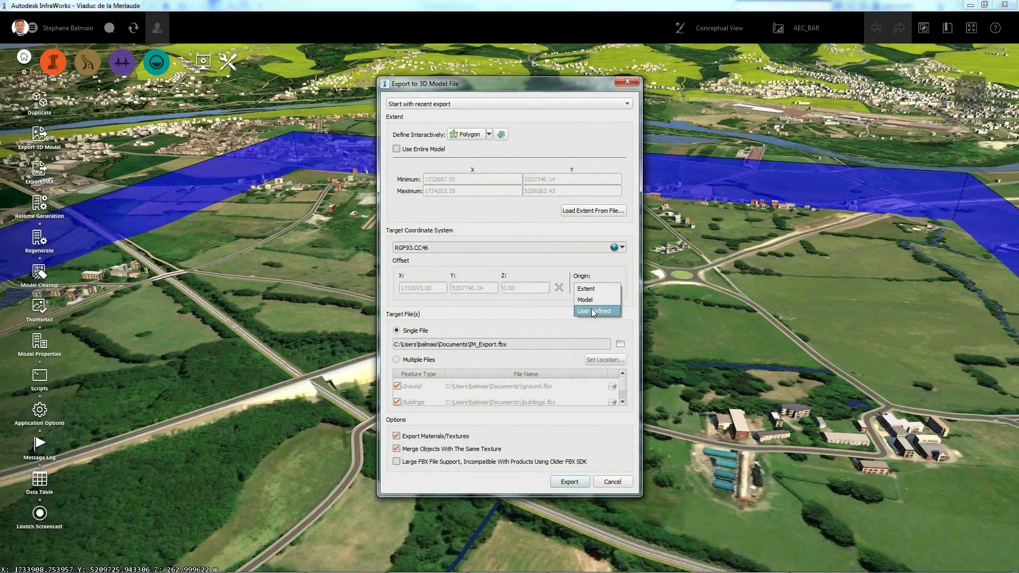
click(592, 313)
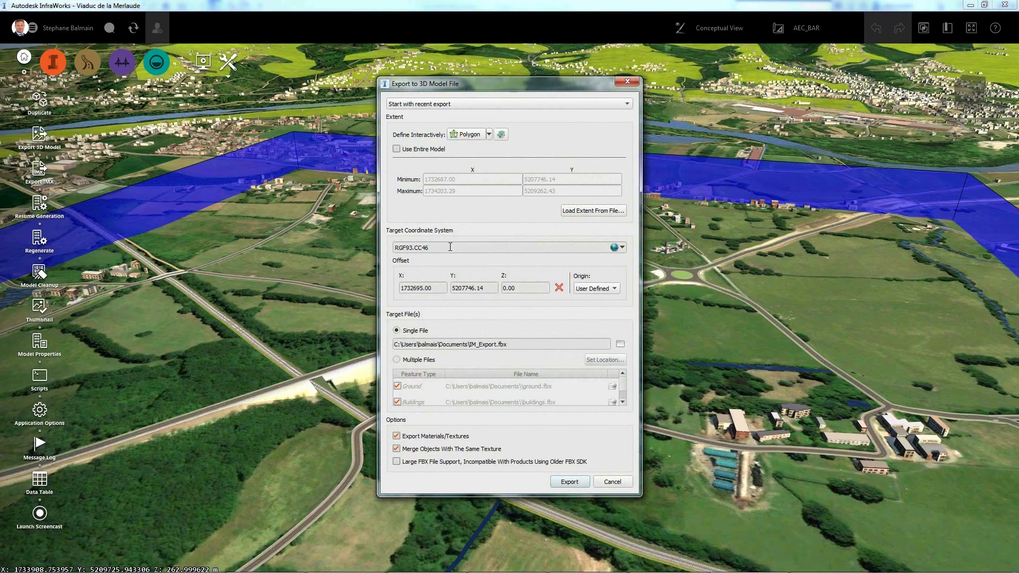
key(alt+Tab)
drag(637, 303, 884, 302)
click(715, 331)
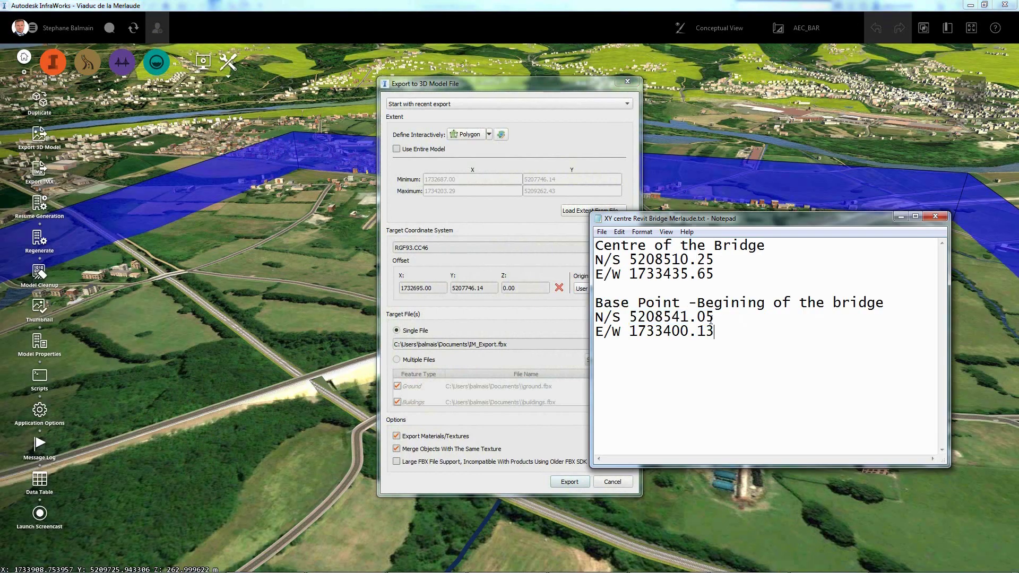
click(481, 291)
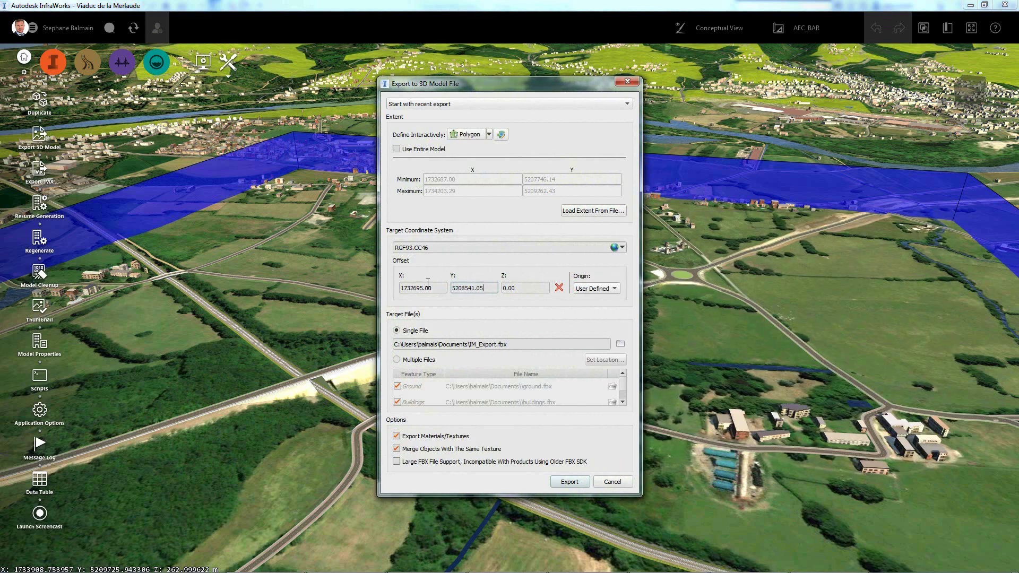
click(738, 566)
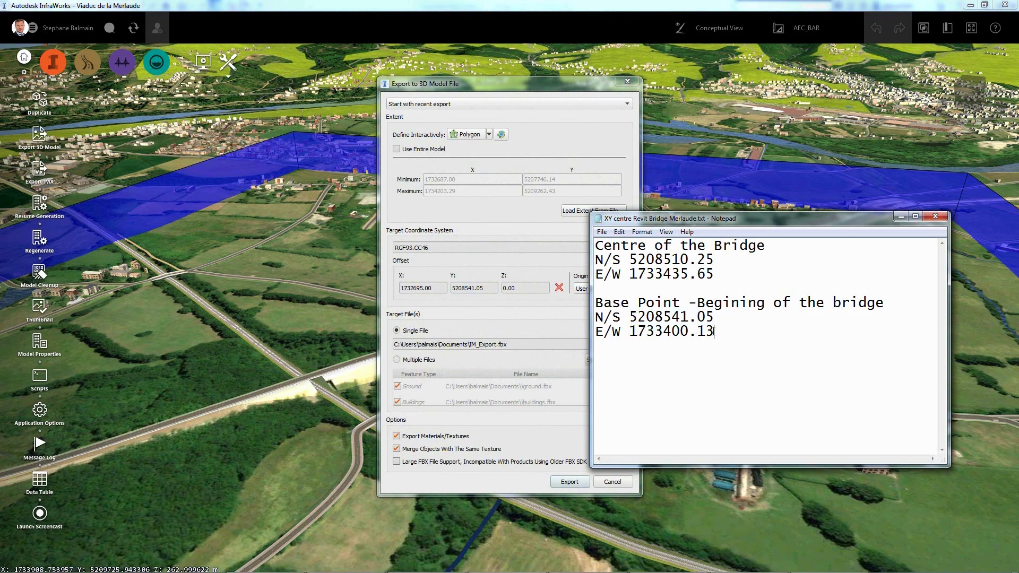
drag(714, 331, 630, 330)
key(ctrl+c)
double_click(447, 288)
key(ctrl+v)
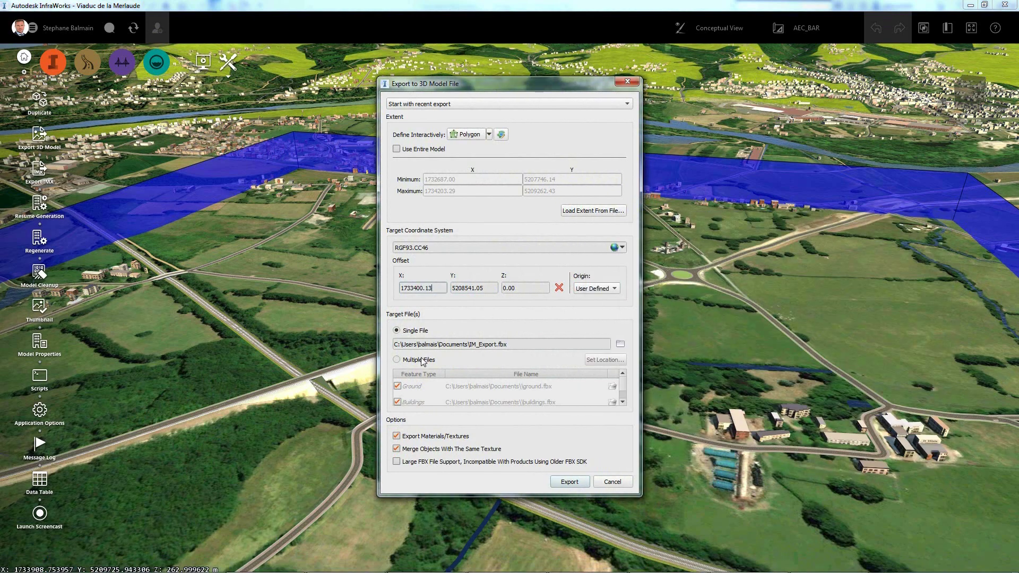
Export the ground and buildings as multiple FBX files to the AEC BAR bridge folder
click(422, 360)
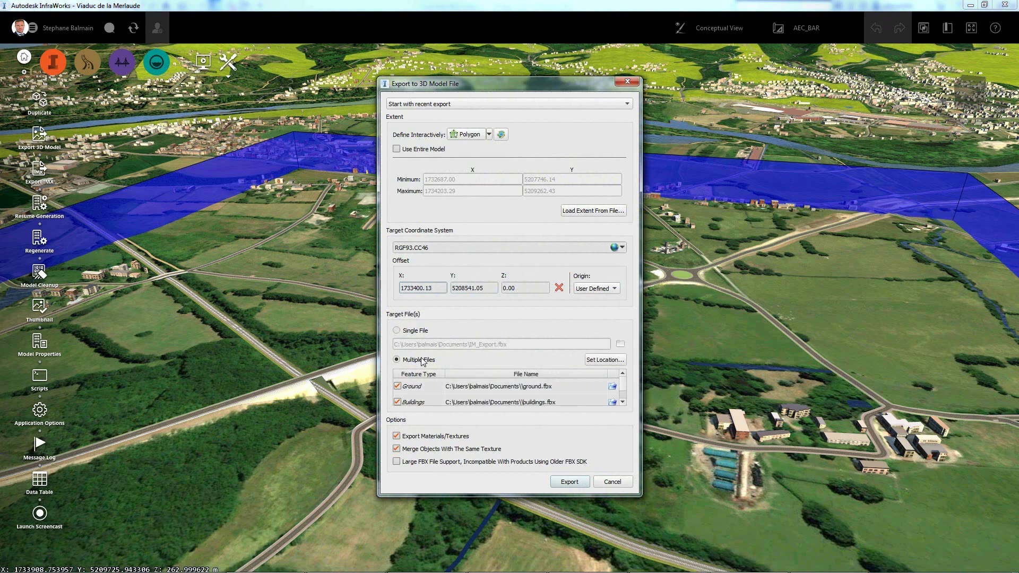
click(605, 361)
click(570, 482)
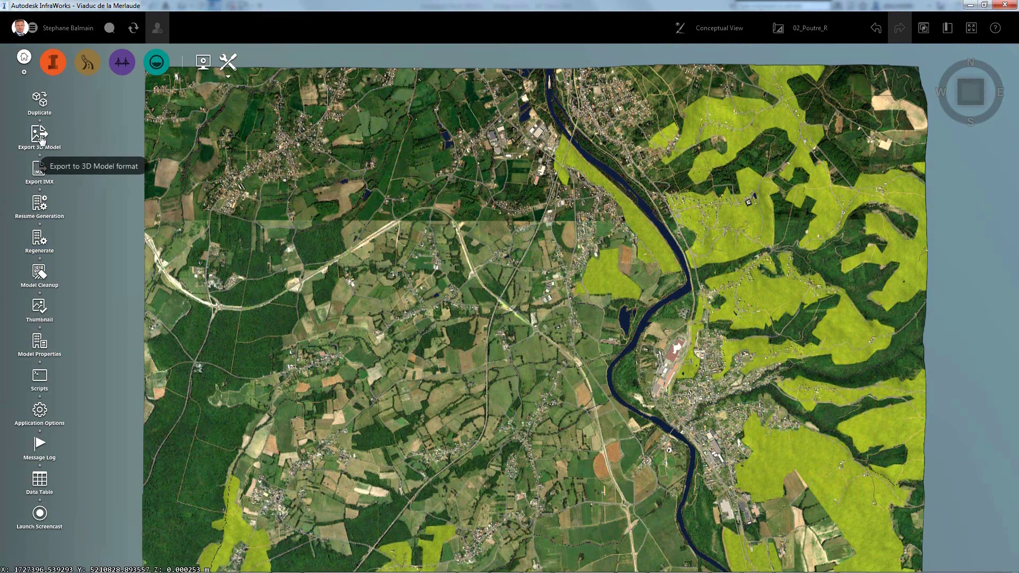
Export an IMX file bounded by the first polygon of the .sdf extent file
click(39, 169)
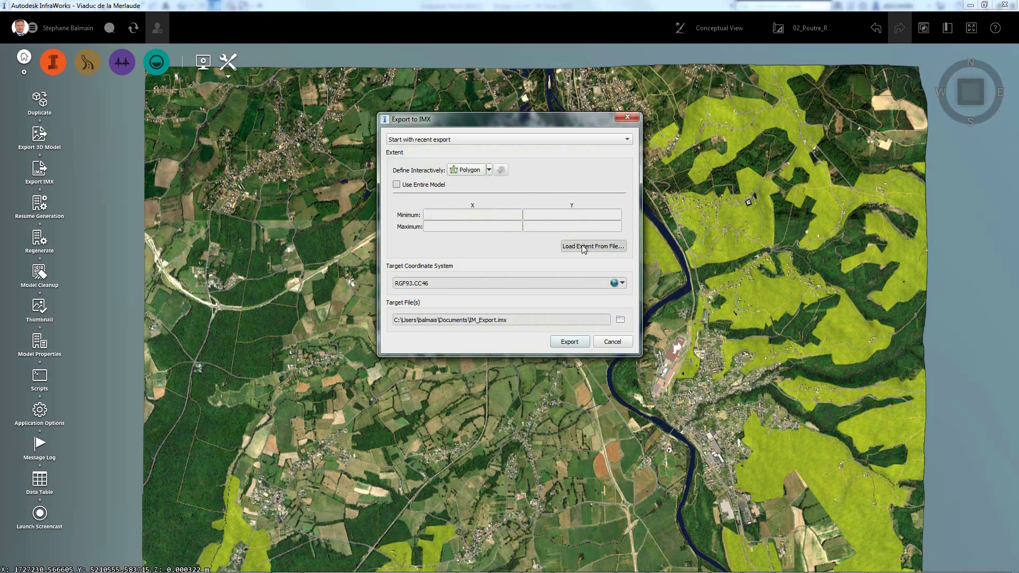
click(583, 246)
double_click(657, 286)
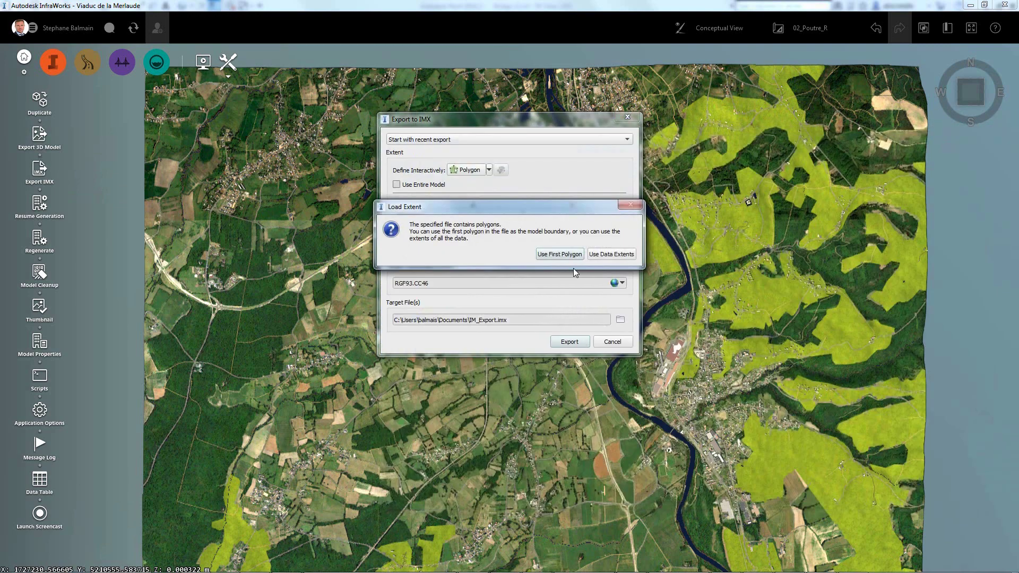
click(560, 254)
click(570, 342)
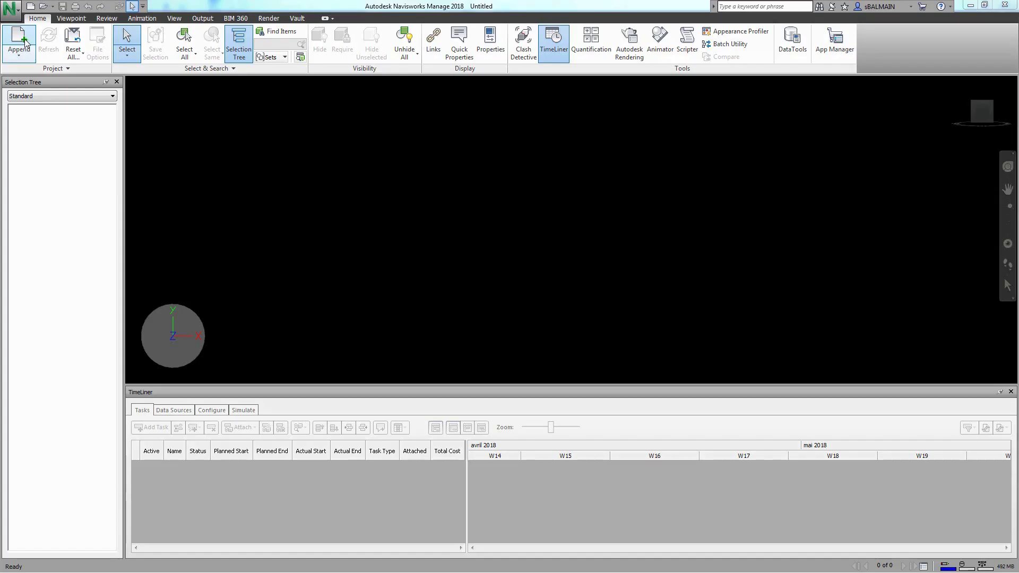
click(19, 38)
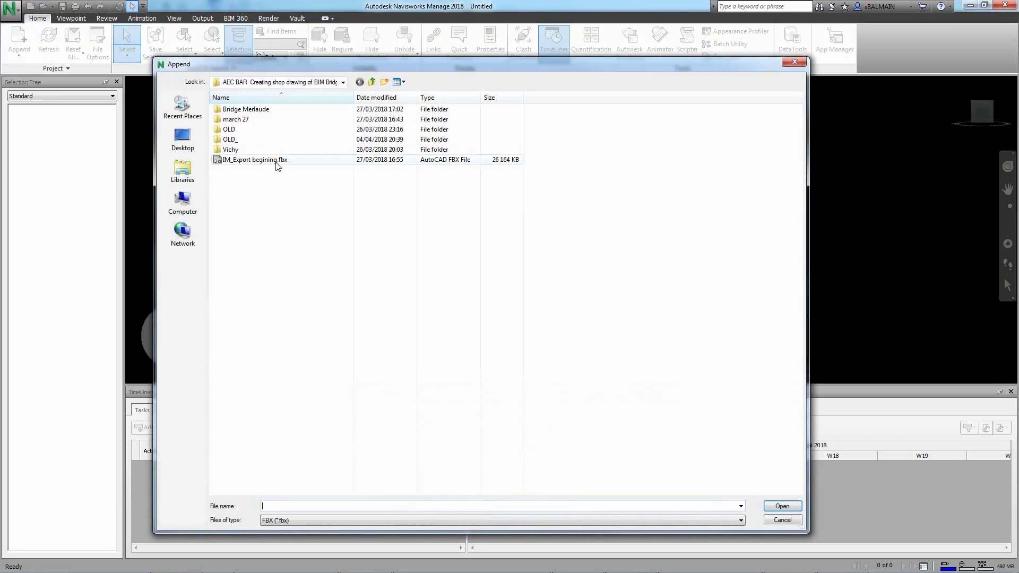
Append IM_Export begining.fbx and save as Navisworks 2015 'Terrain Building - beginning of the B as Origin.nwd'
click(255, 159)
click(767, 507)
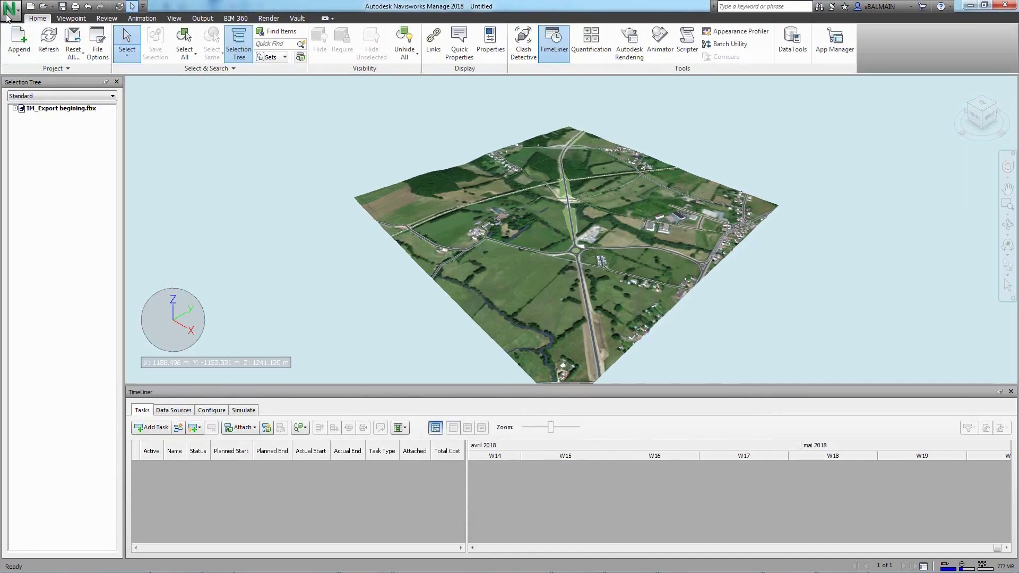
click(10, 9)
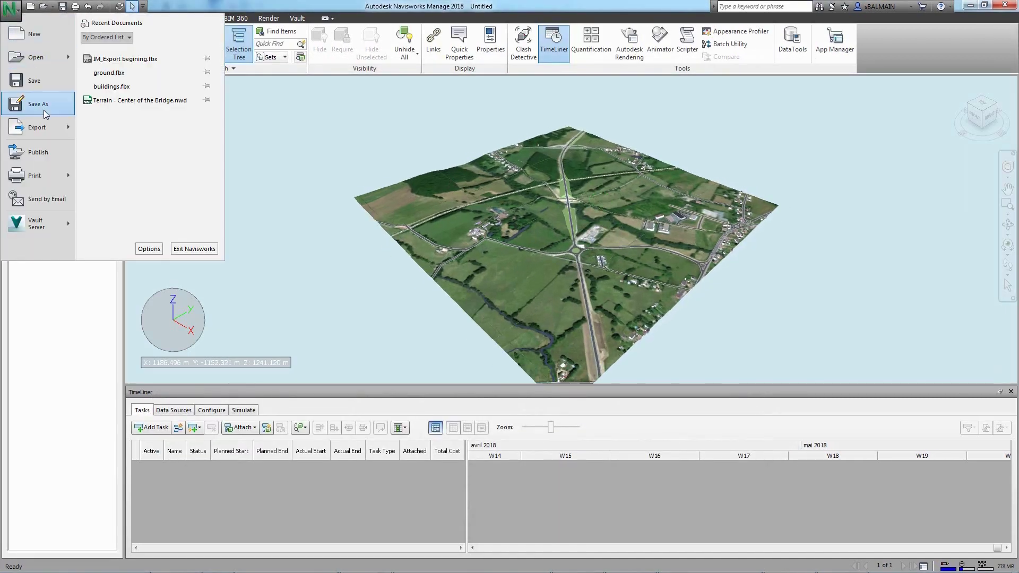
click(32, 106)
click(317, 525)
click(338, 550)
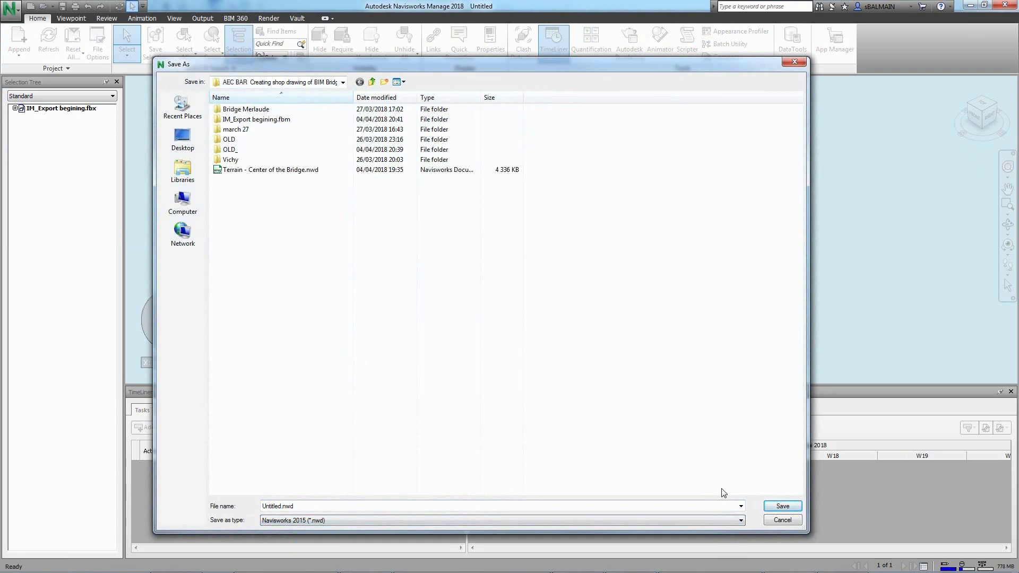
text(Terrain Building - beginning of the B as Origin.nwd)
click(783, 507)
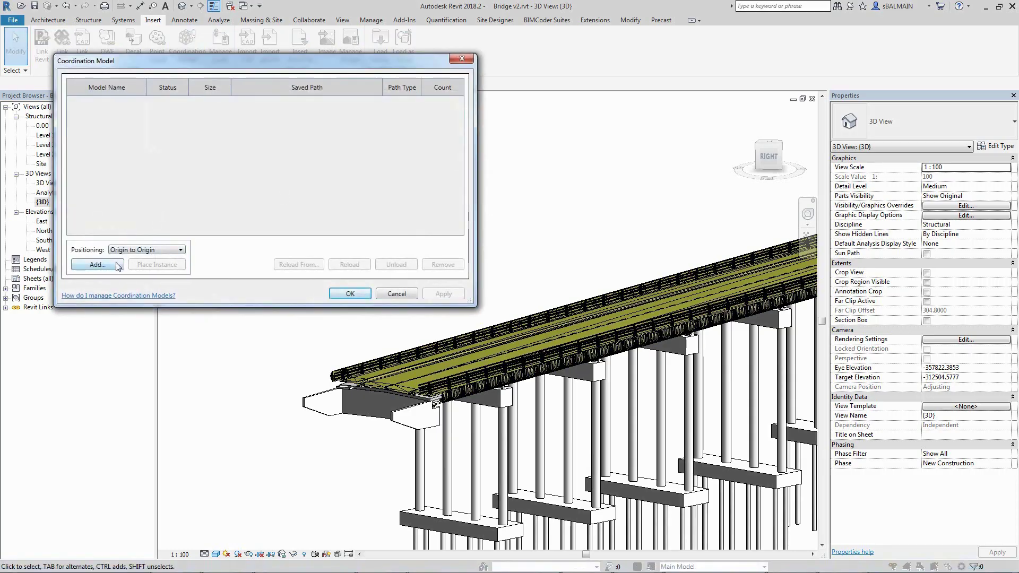
Add the terrain .nwd as an origin-to-origin coordination model and zoom out to see it
click(118, 267)
click(680, 513)
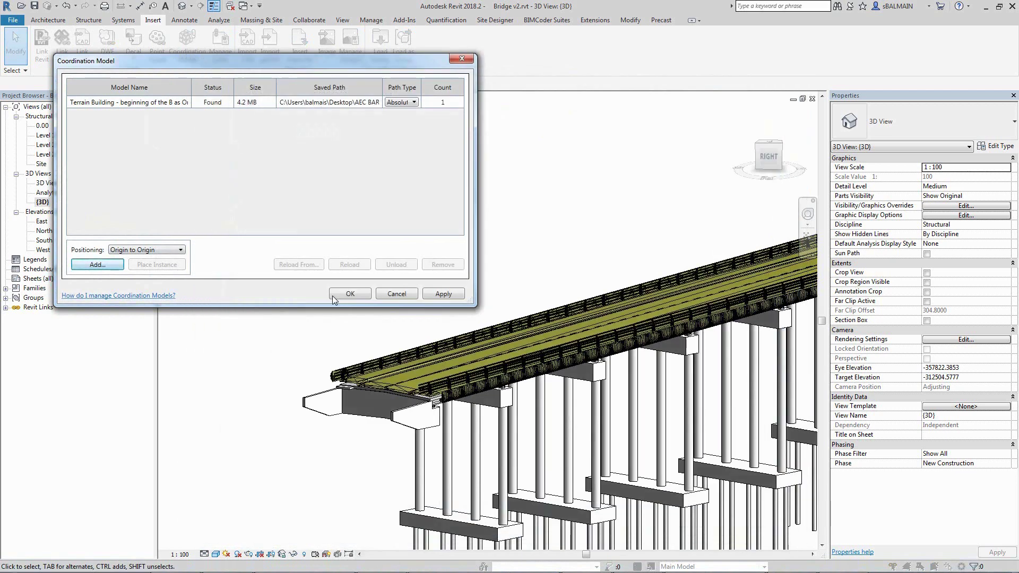
click(441, 296)
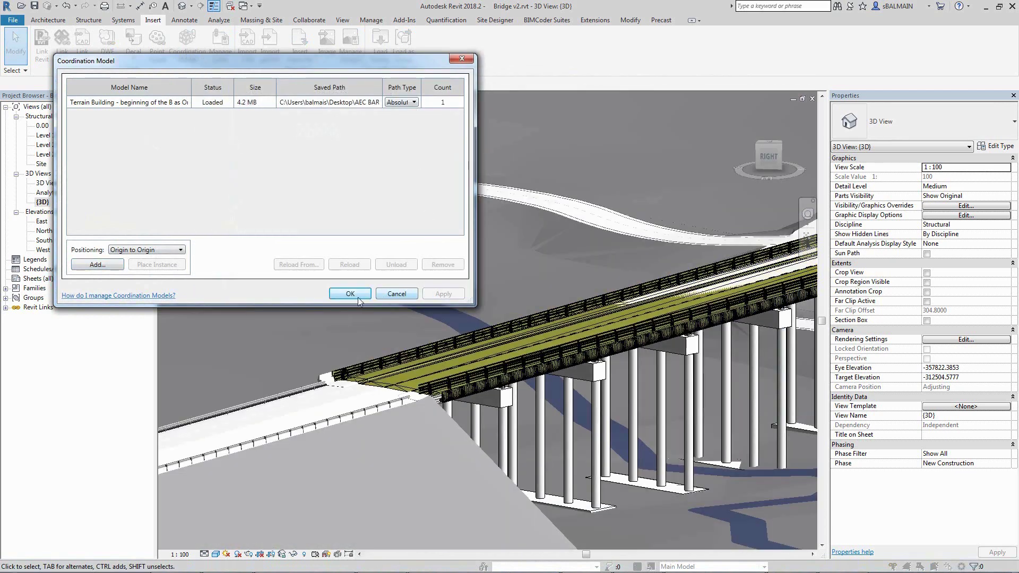
click(341, 295)
scroll(444, 300, down, 3)
scroll(416, 272, down, 3)
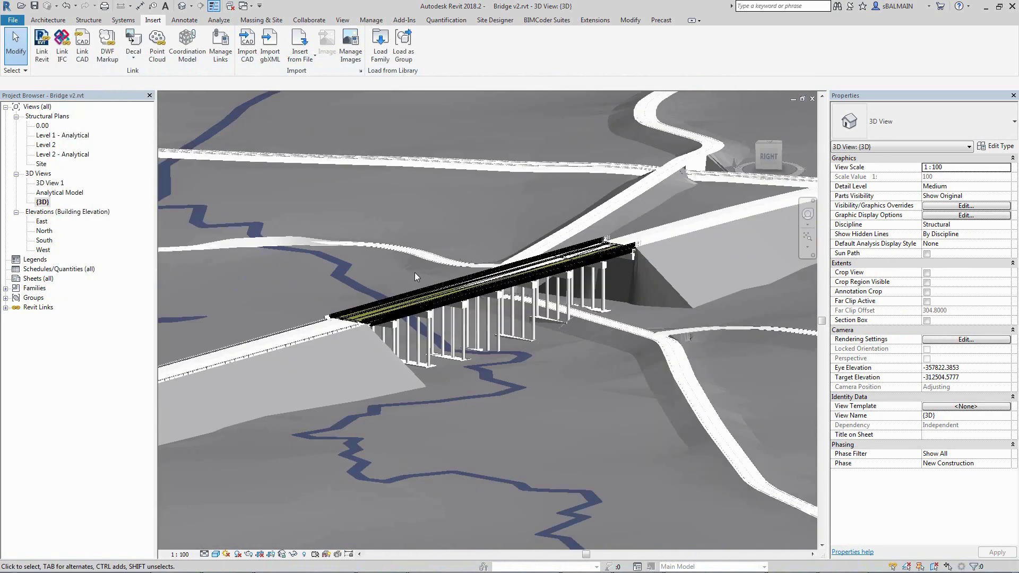
scroll(415, 273, down, 2)
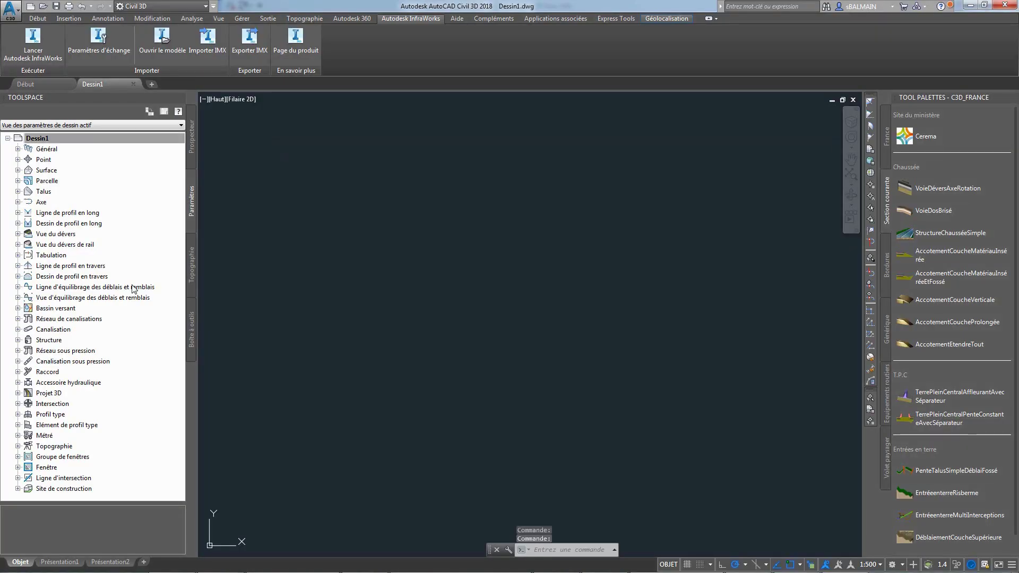
Set Dessin1's coordinate system to RGF93 Lambert Zone 4
right_click(158, 144)
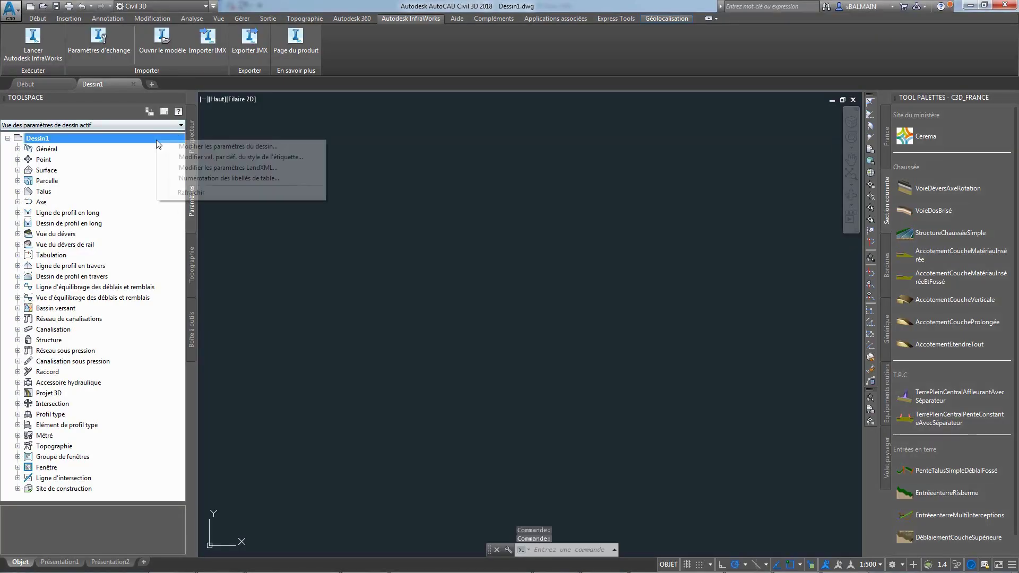
click(229, 146)
click(654, 268)
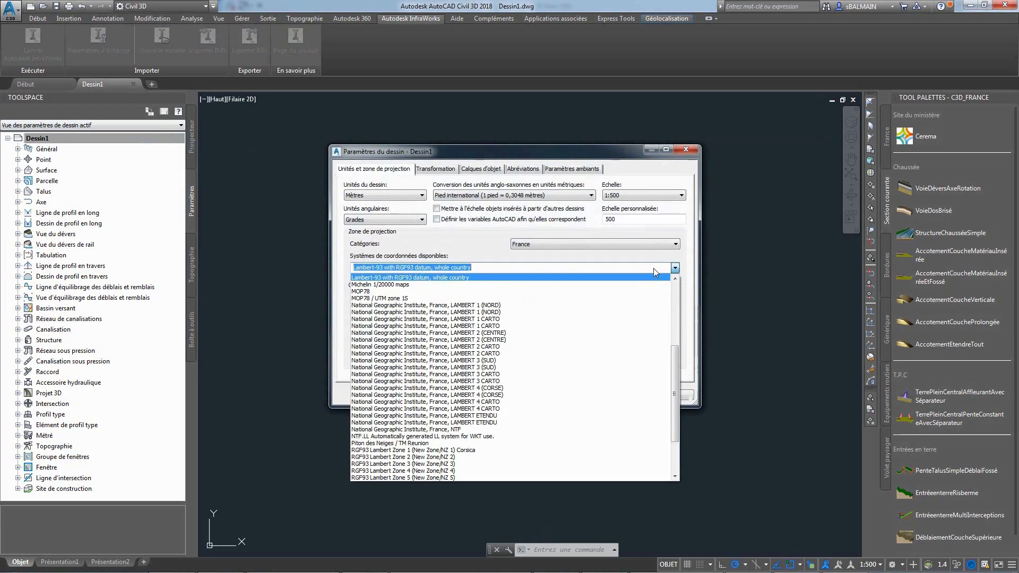
click(479, 470)
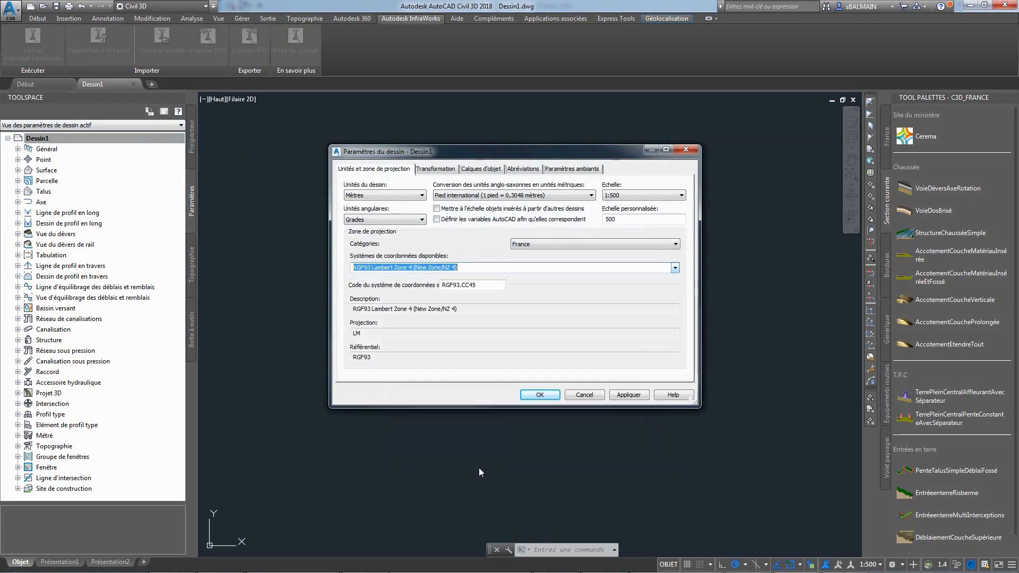
click(539, 398)
Import the IM_Export.imx model and erase the northern roads
click(207, 40)
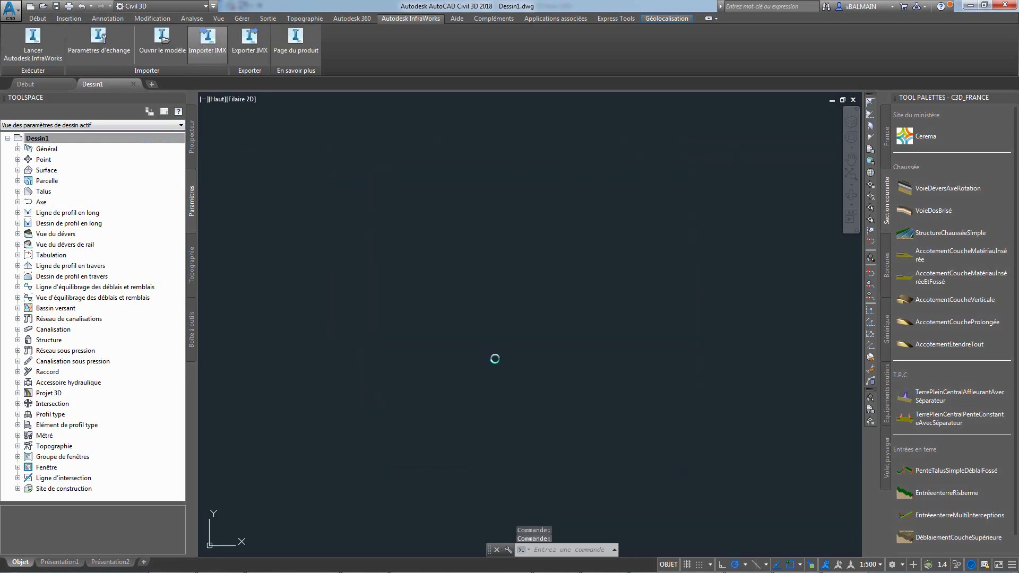
click(659, 383)
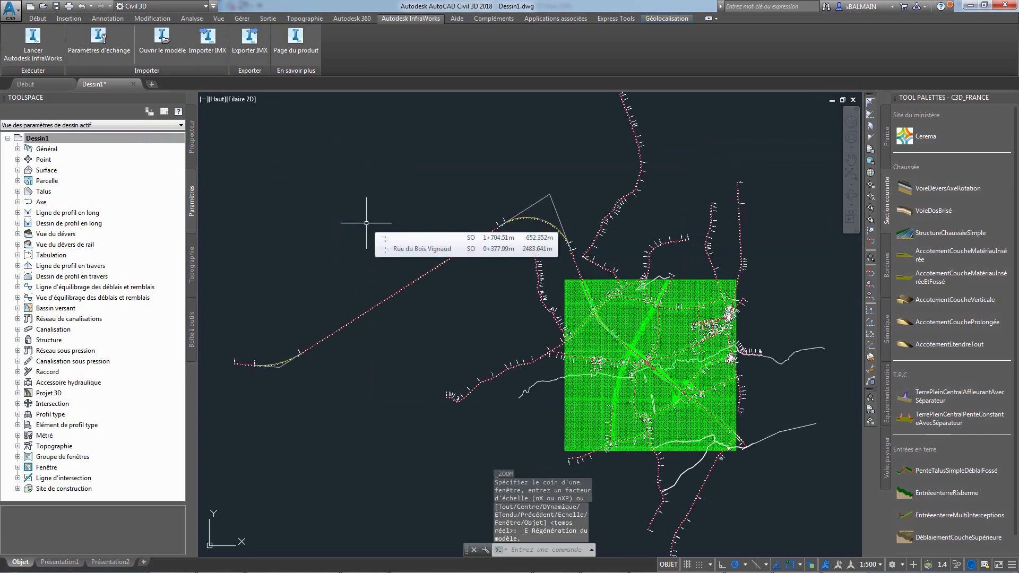
click(713, 222)
click(466, 228)
key(Delete)
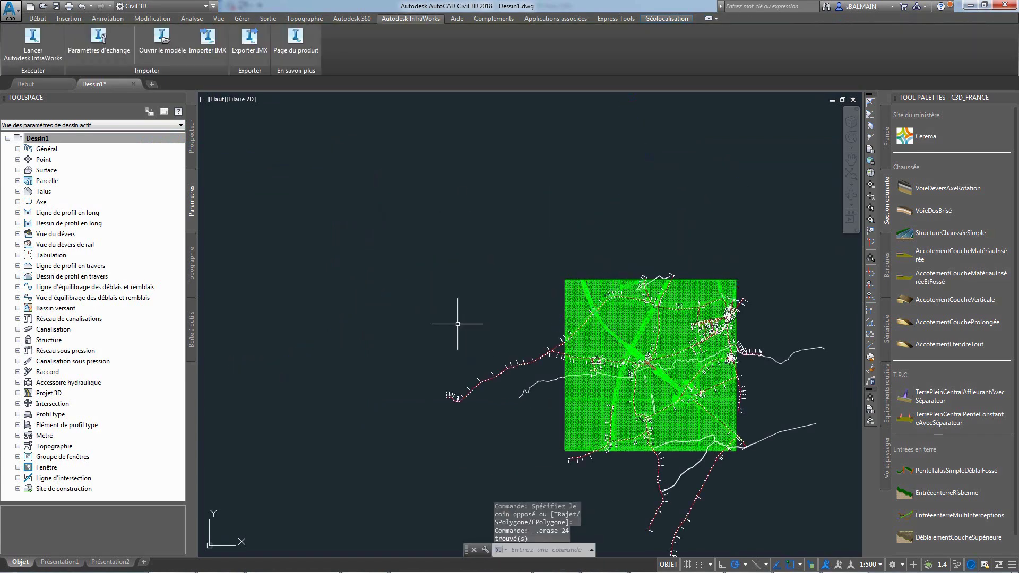
Erase the southern road network and the leftover road lines
click(523, 318)
click(765, 499)
key(Delete)
click(501, 227)
click(420, 446)
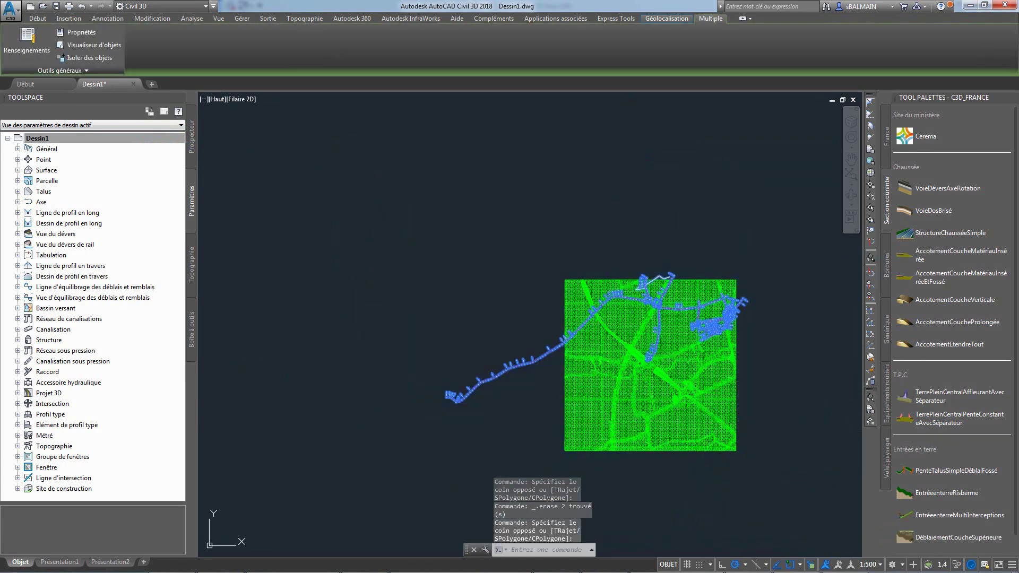
key(Delete)
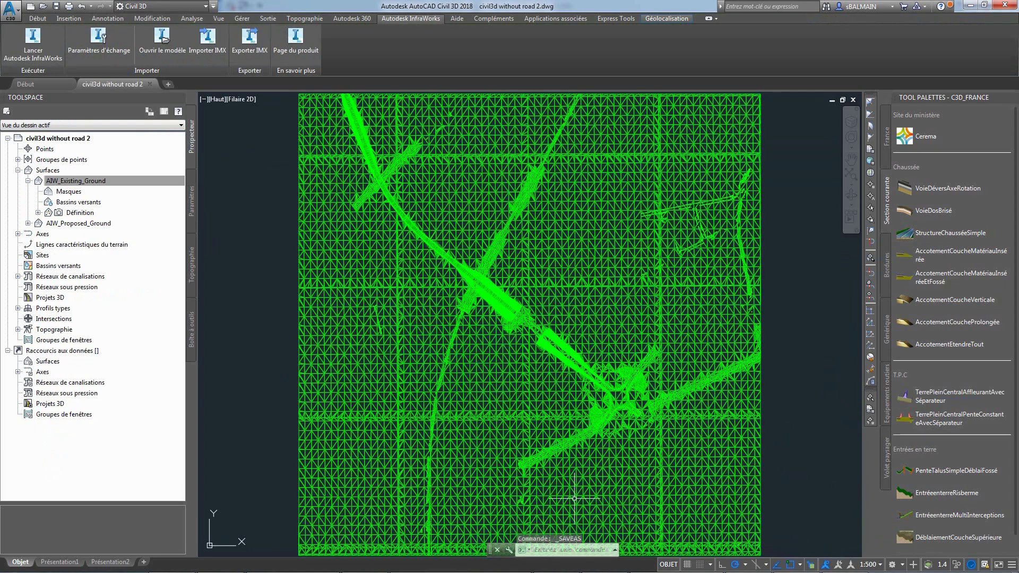
Set PROXYGRAPHICS to 1 and create a red layer named Project
key(Return)
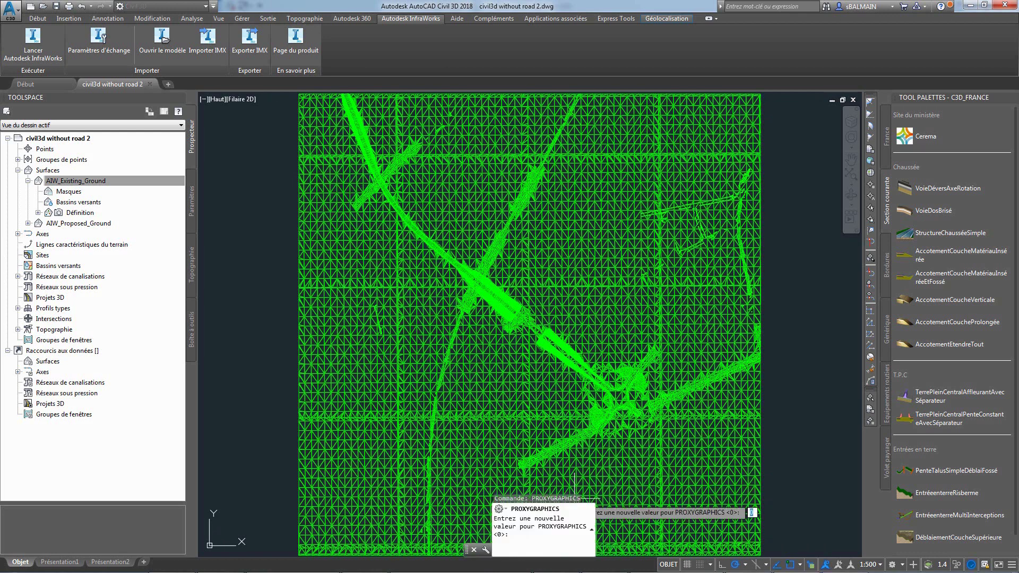
text(1)
key(Return)
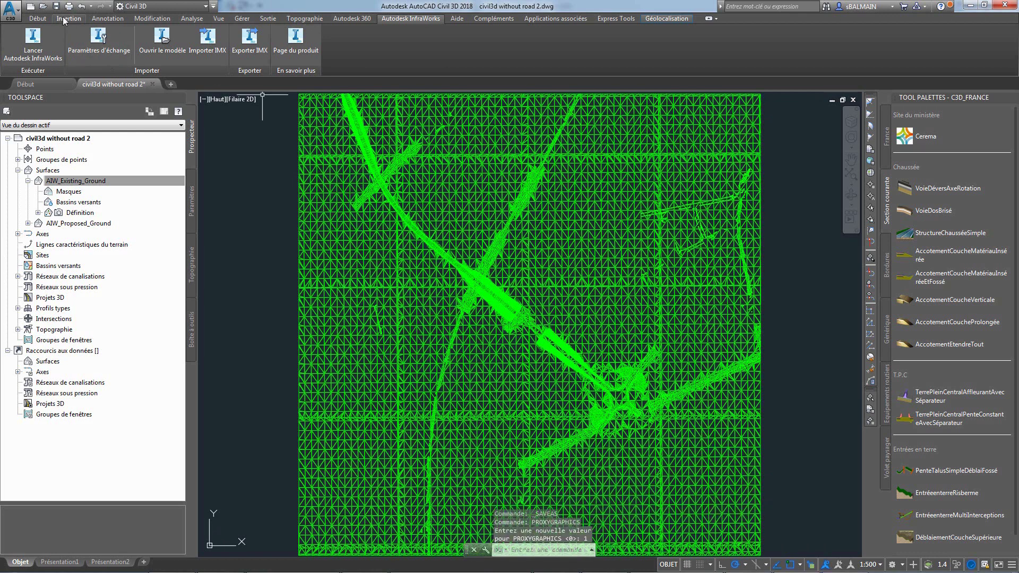
text(la)
key(Return)
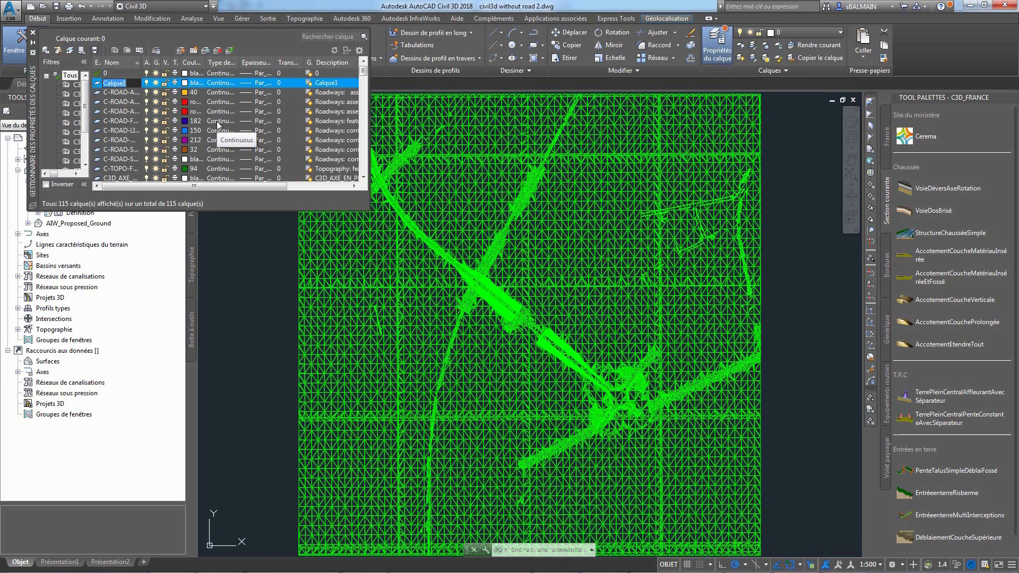
text(Project)
key(Return)
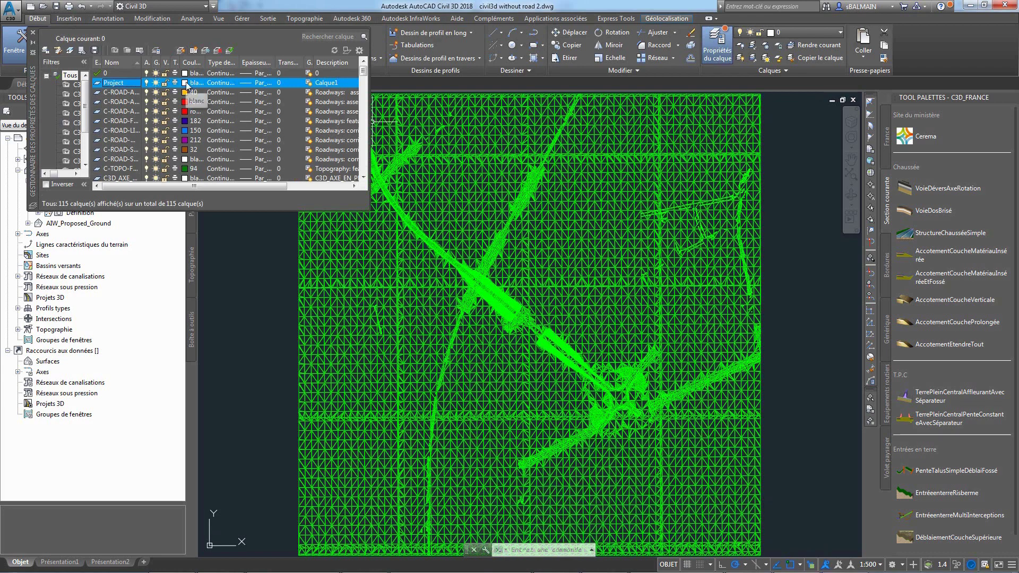
click(185, 83)
click(572, 269)
key(Return)
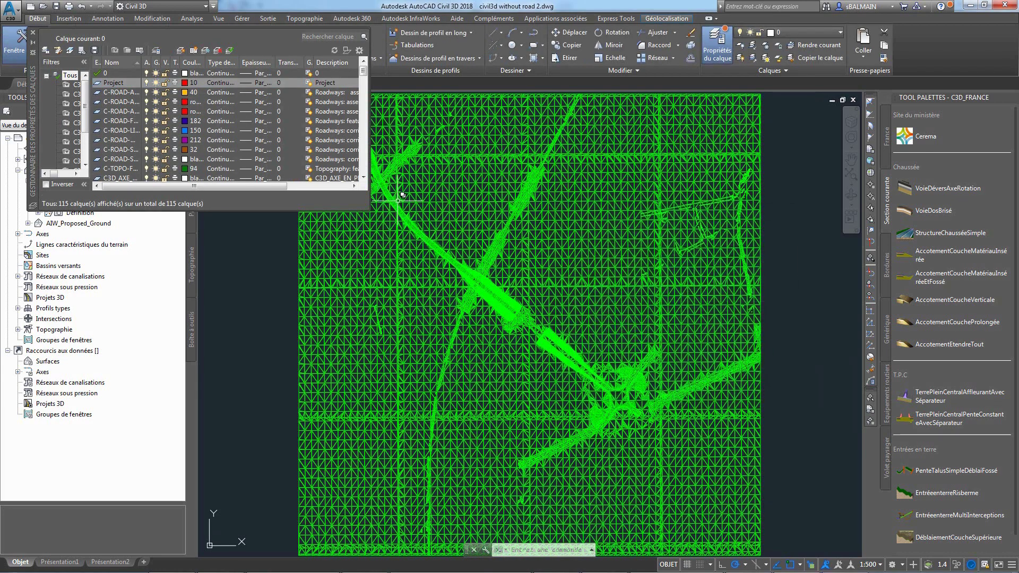
Move the AIW_Proposed_Ground surface onto the Project layer and save the drawing as a new file
click(398, 201)
click(464, 242)
click(38, 18)
click(790, 32)
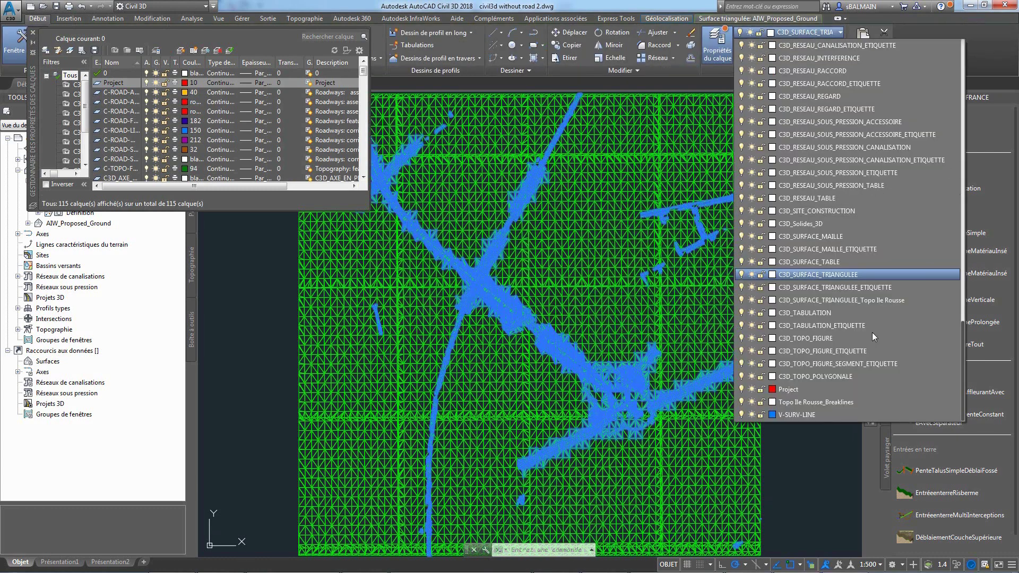
click(824, 392)
click(33, 35)
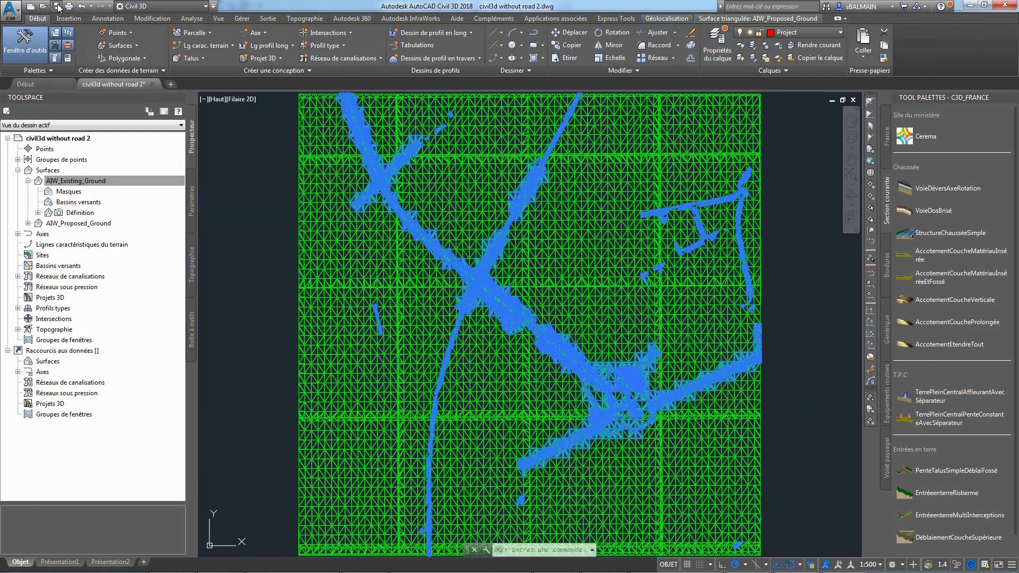
key(Escape)
key(ctrl+shift+s)
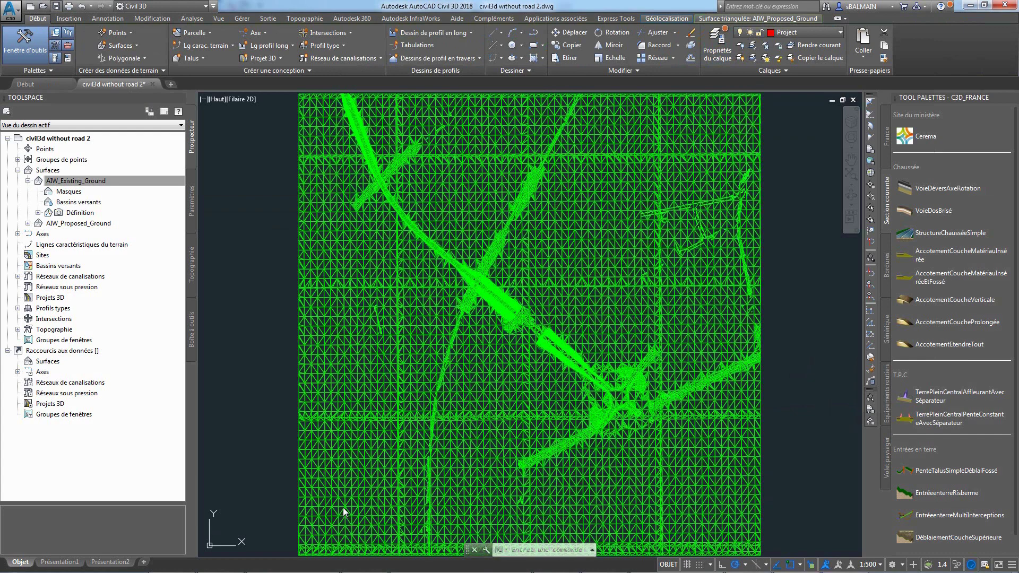
key(Return)
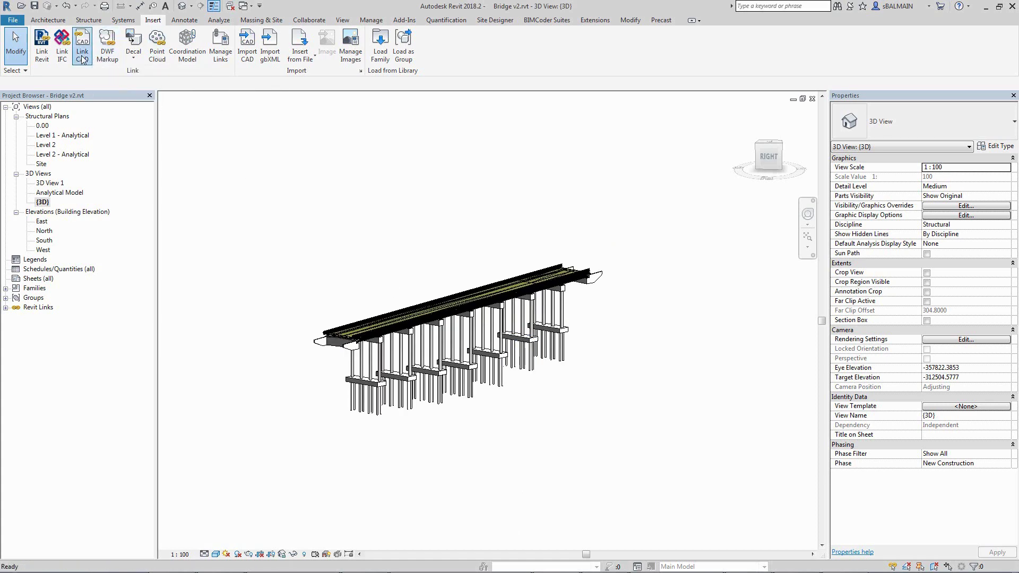
Link the 'civil3d without road 2.dwg' terrain drawing into the Revit model
click(513, 286)
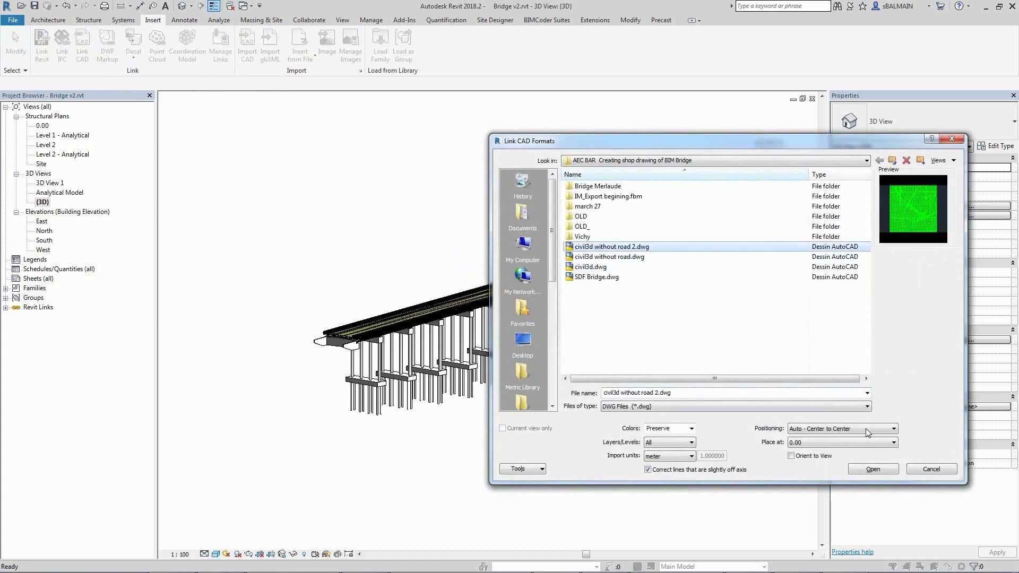
click(828, 430)
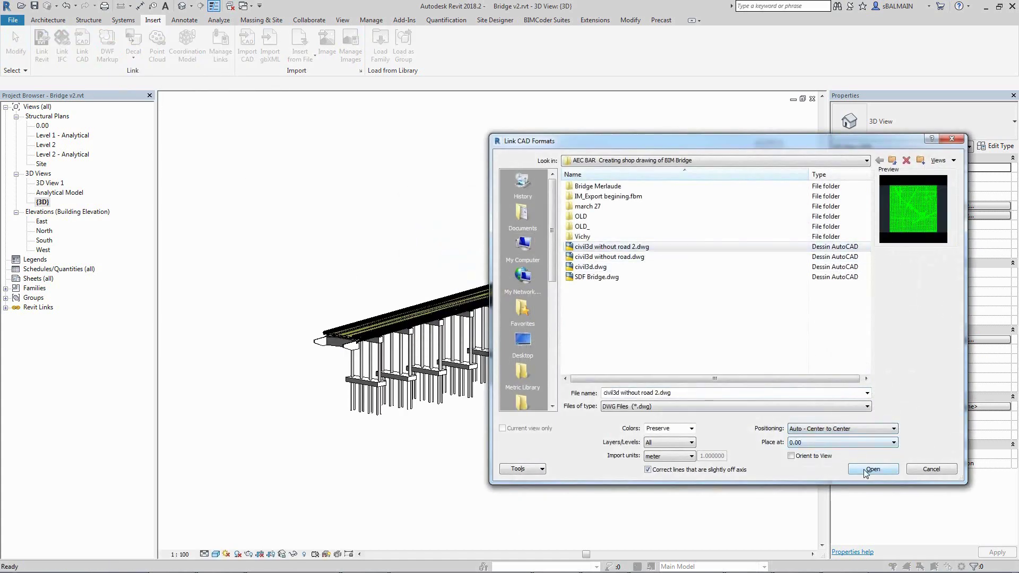
click(865, 471)
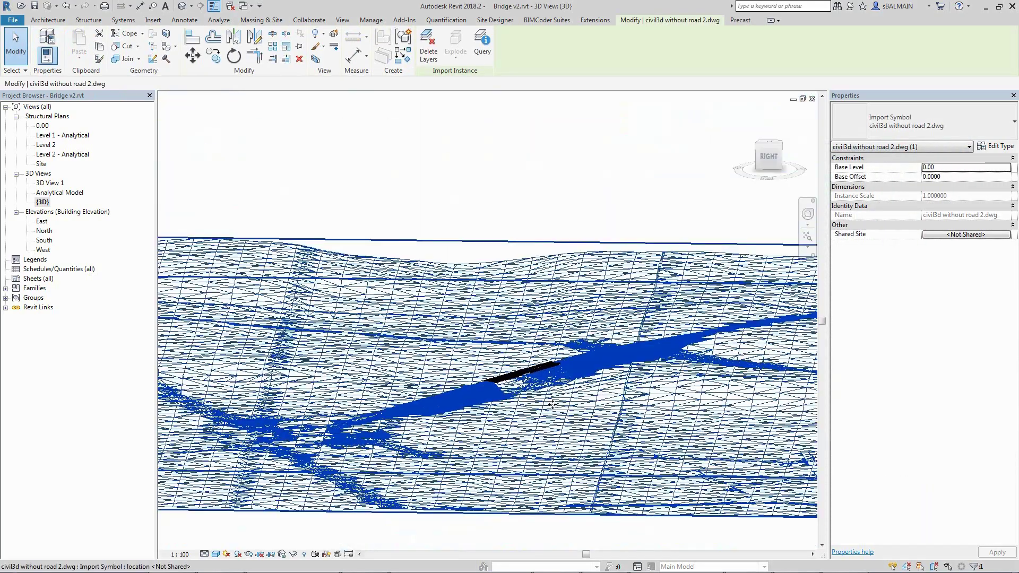
key(Escape)
Create a toposurface from the linked drawing's Project layer points
click(277, 24)
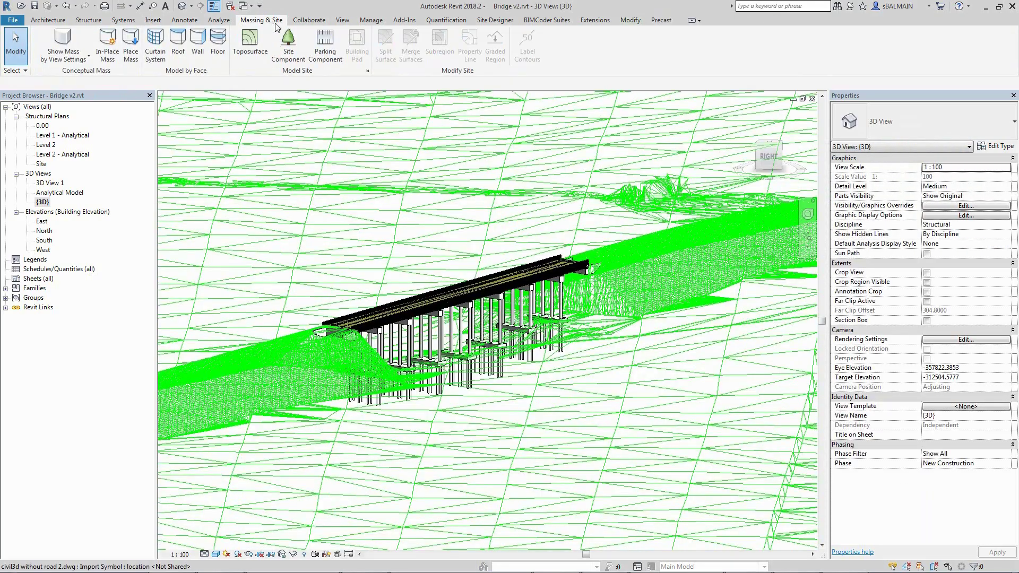
click(250, 43)
click(487, 53)
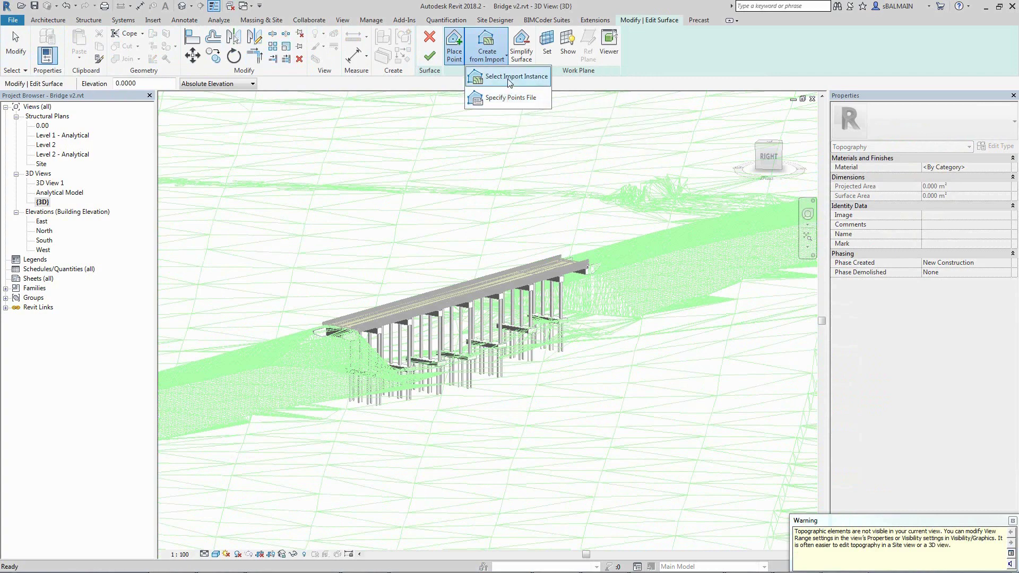
click(508, 79)
click(524, 211)
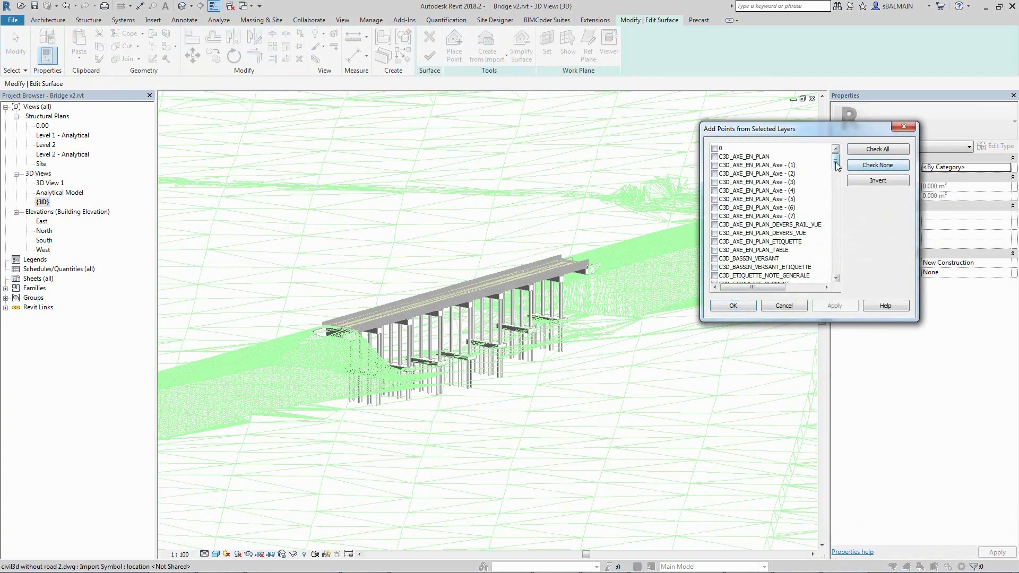
drag(836, 166, 837, 266)
click(714, 259)
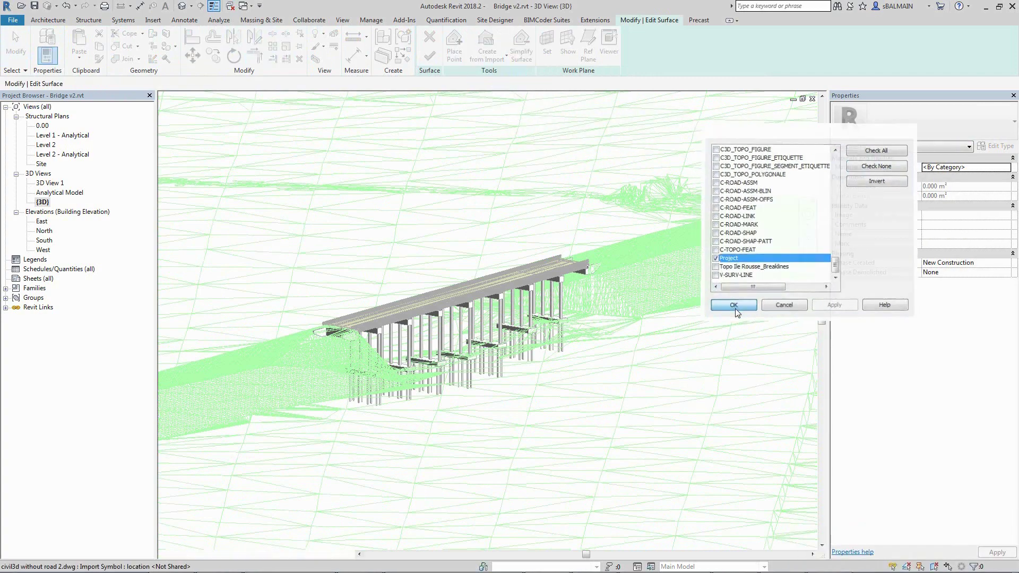
click(733, 306)
Add points from all layers of the linked drawing to the toposurface
click(499, 53)
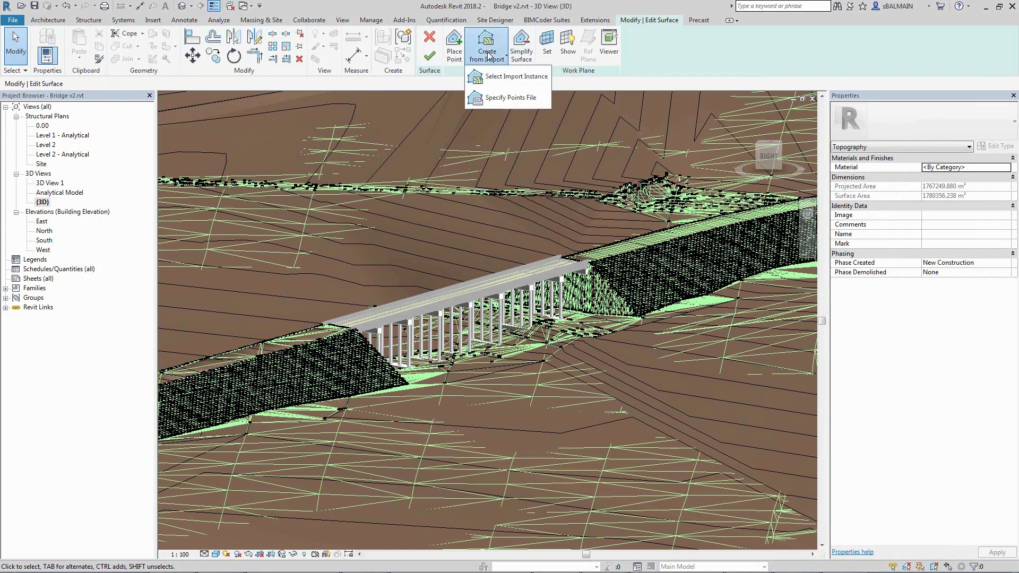
click(491, 78)
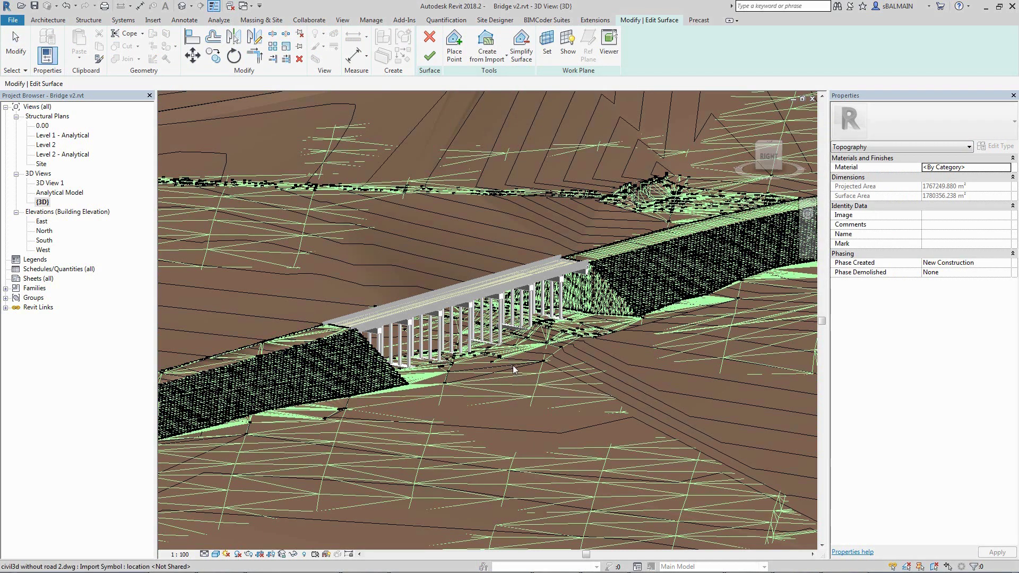
click(513, 365)
scroll(770, 223, down, 5)
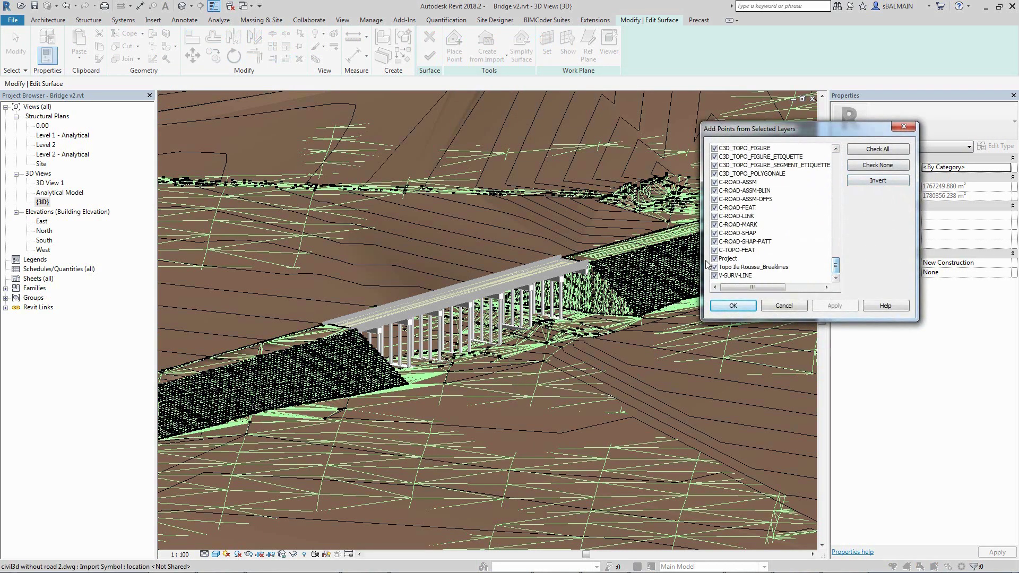
click(715, 261)
click(733, 306)
Simplify and finish the toposurface, then hide the linked DWG in the view
click(526, 56)
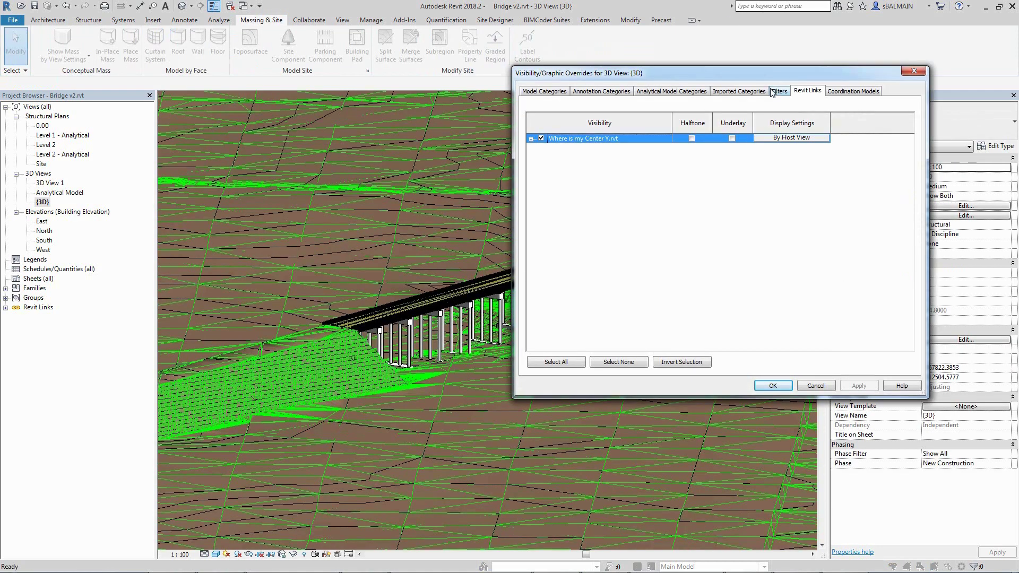
click(739, 91)
click(542, 139)
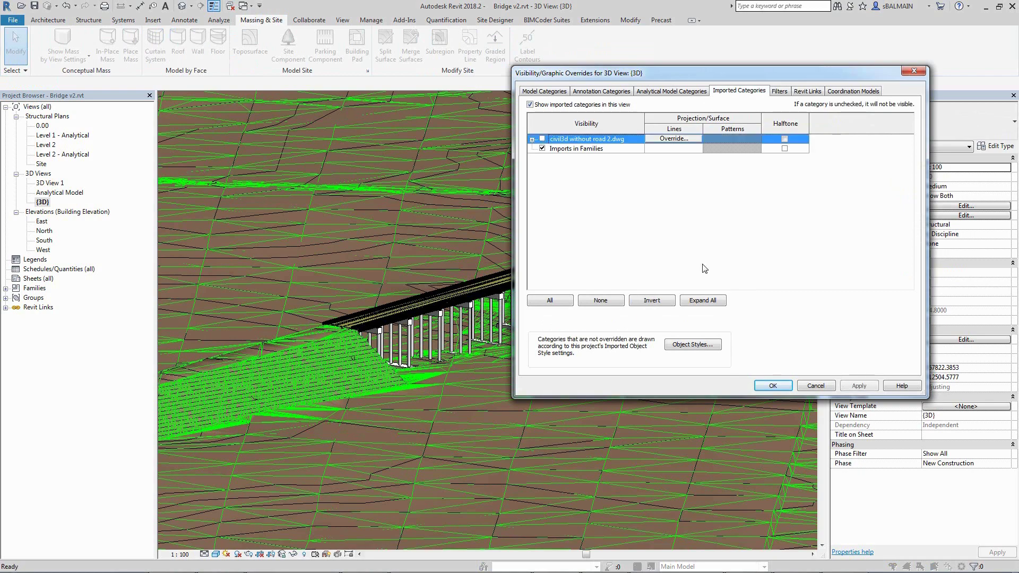
click(772, 386)
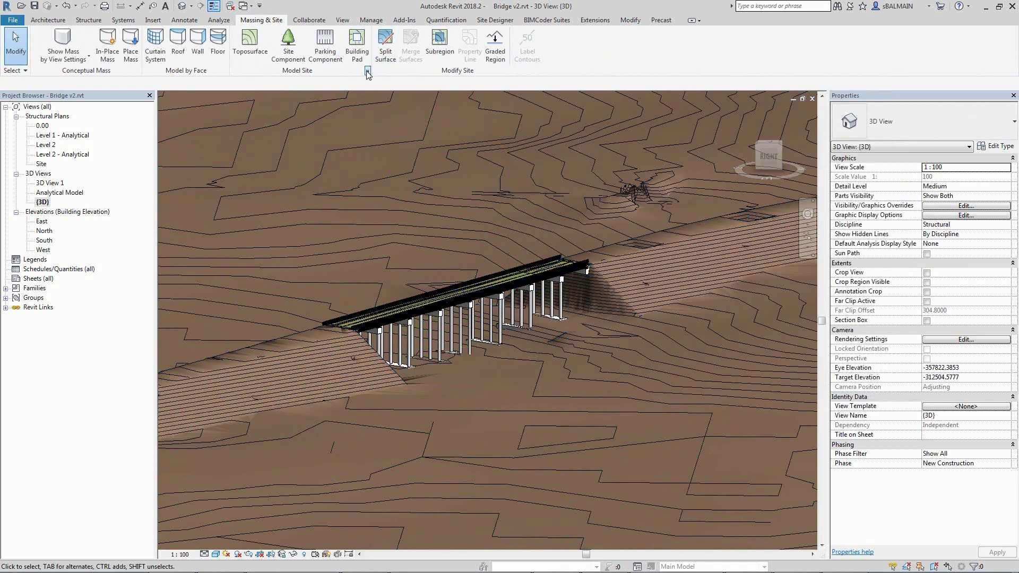
Review the toposurface contour options in Site Settings and close them
click(367, 70)
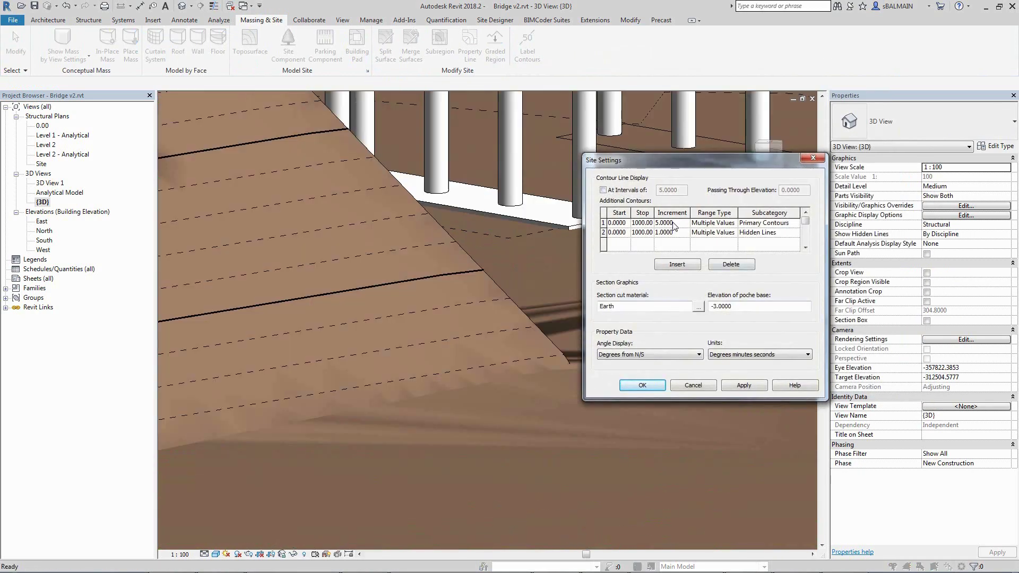
click(642, 386)
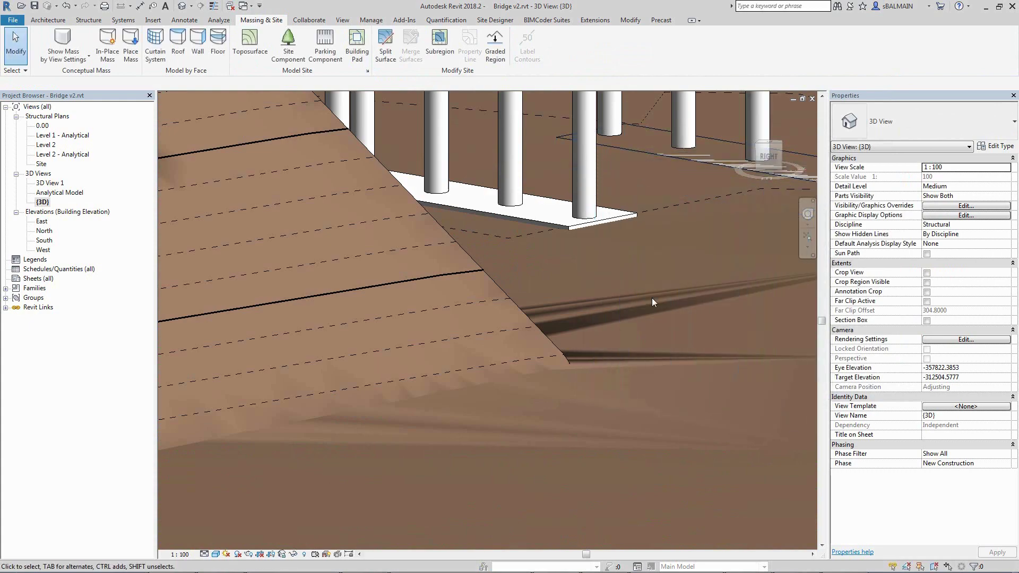
scroll(652, 298, down, 5)
Open the Level 2 structural plan and start Rotate Project
scroll(603, 323, down, 5)
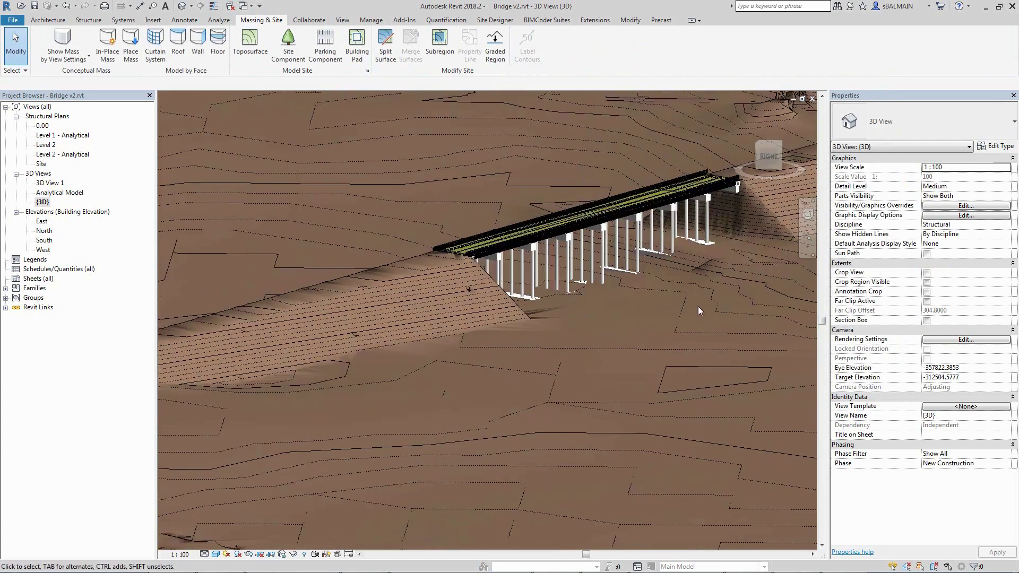
click(533, 59)
click(552, 121)
Rotate the project to the picked bridge line so the bridge runs horizontally
click(484, 334)
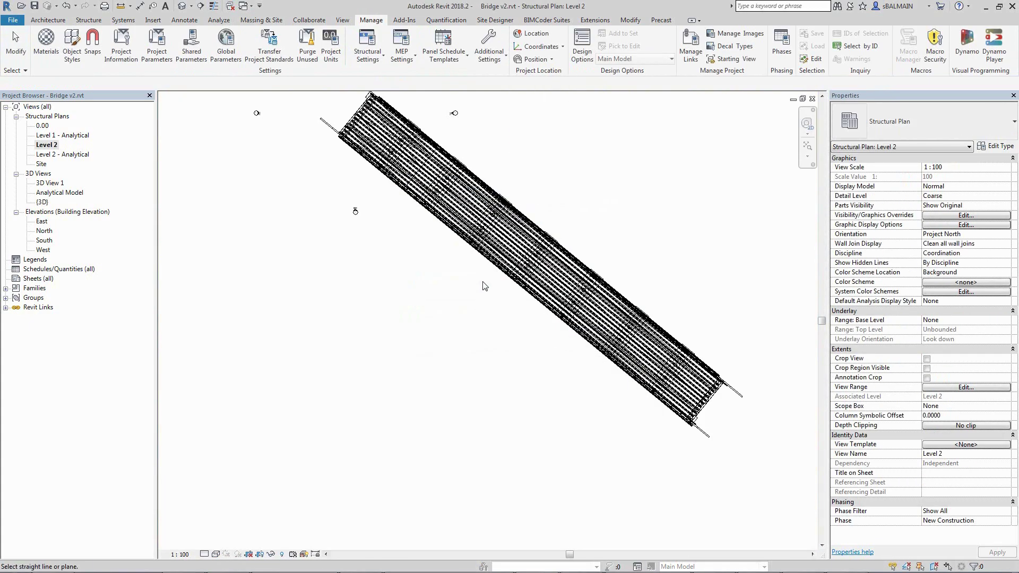
scroll(515, 297, up, 3)
click(517, 298)
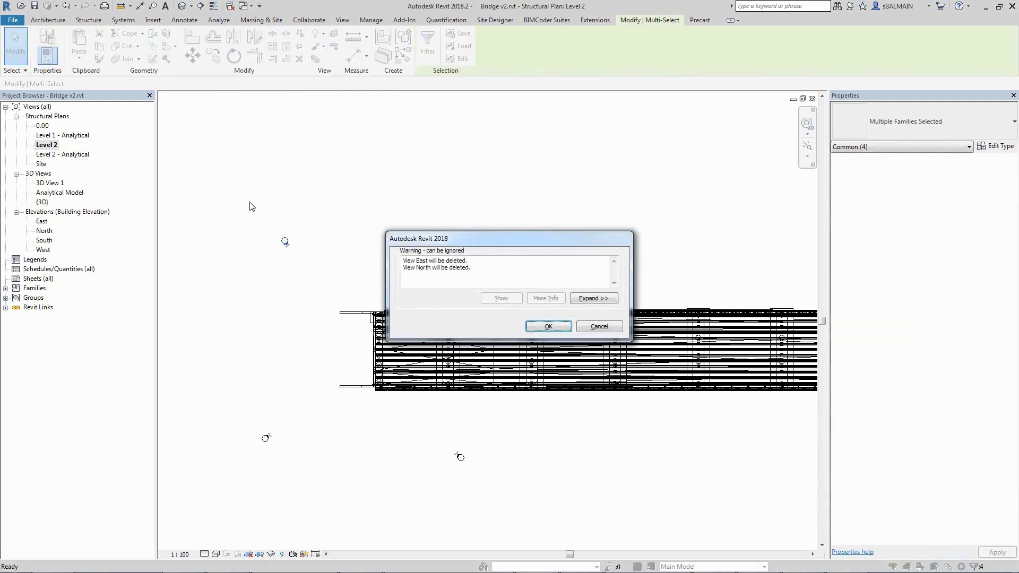
Replace the old East and North elevations with a new North elevation facing the bridge
click(348, 388)
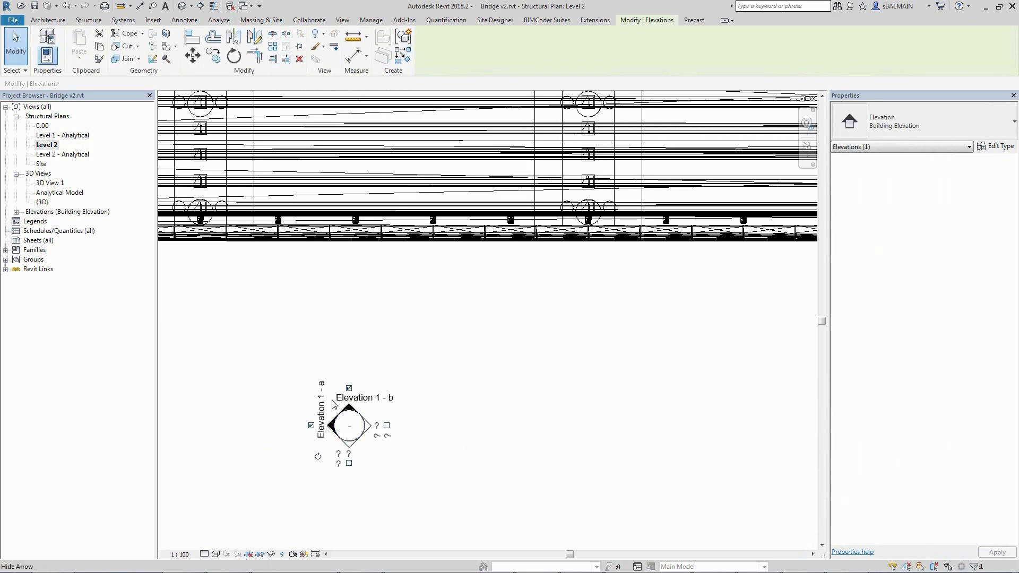
click(311, 425)
click(529, 291)
click(379, 402)
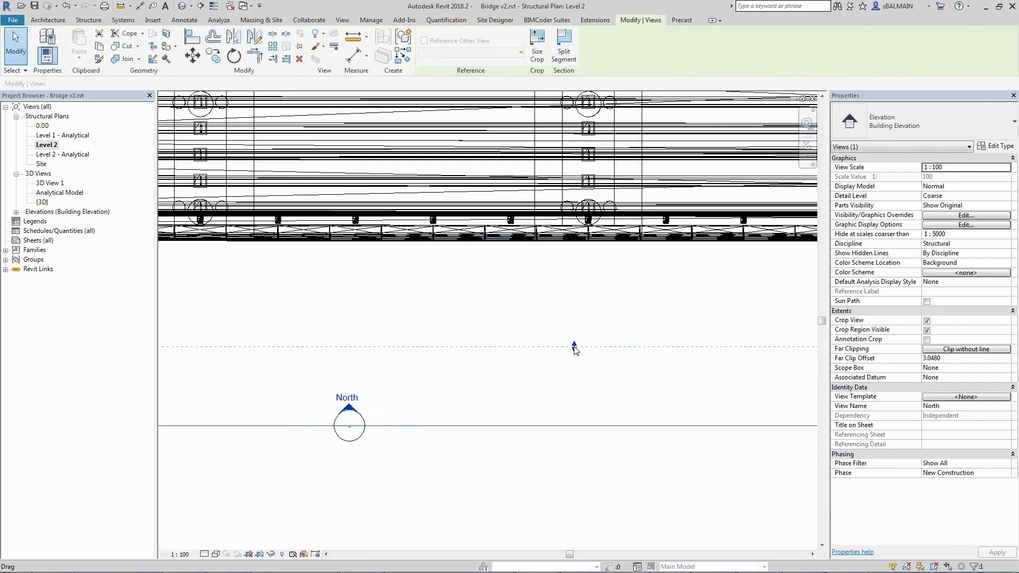
scroll(604, 150, down, 2)
key(Escape)
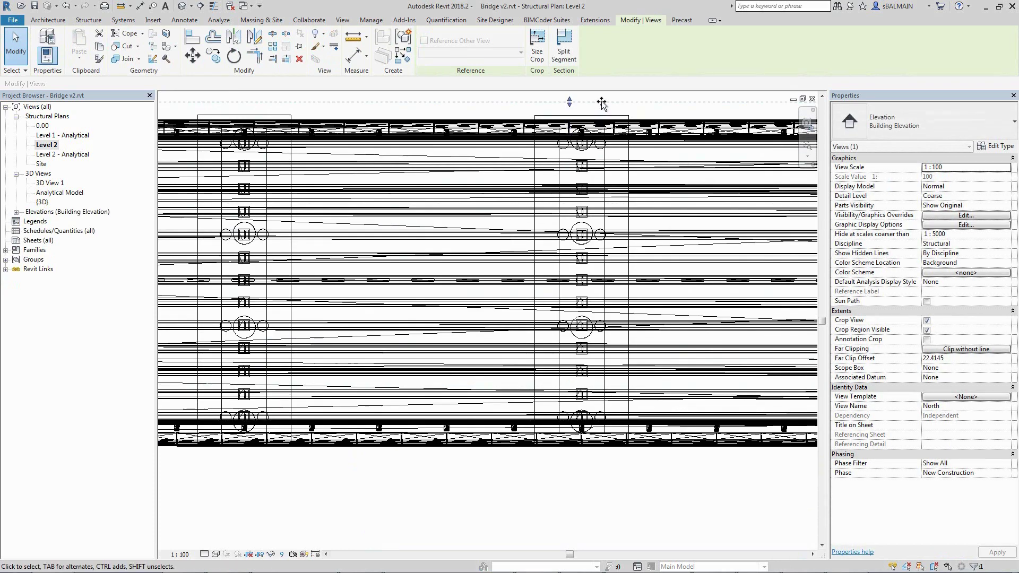
scroll(571, 439, down, 3)
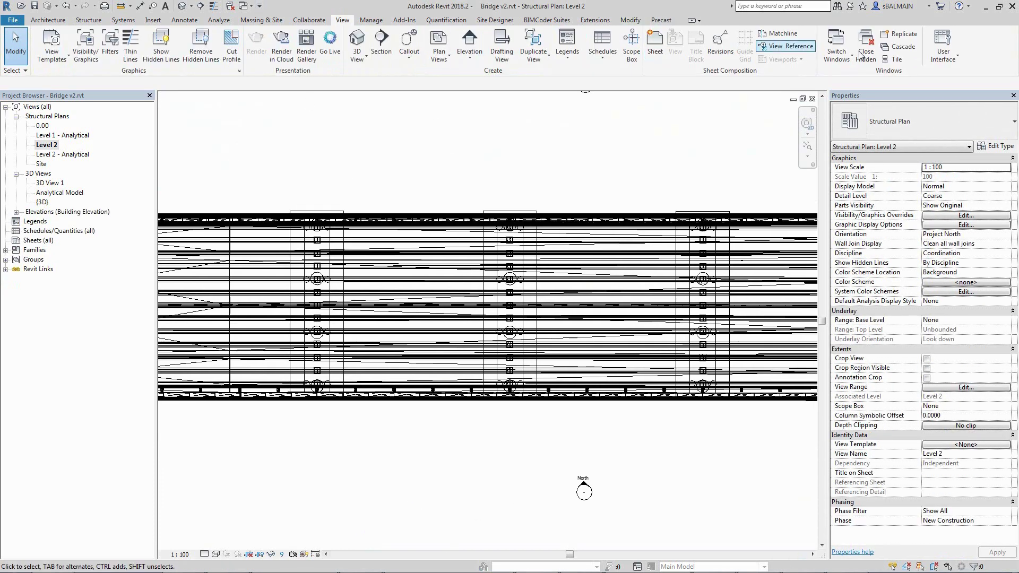
Draw grid line 1 across the bridge deck, from above to below the bridge
click(47, 20)
click(782, 46)
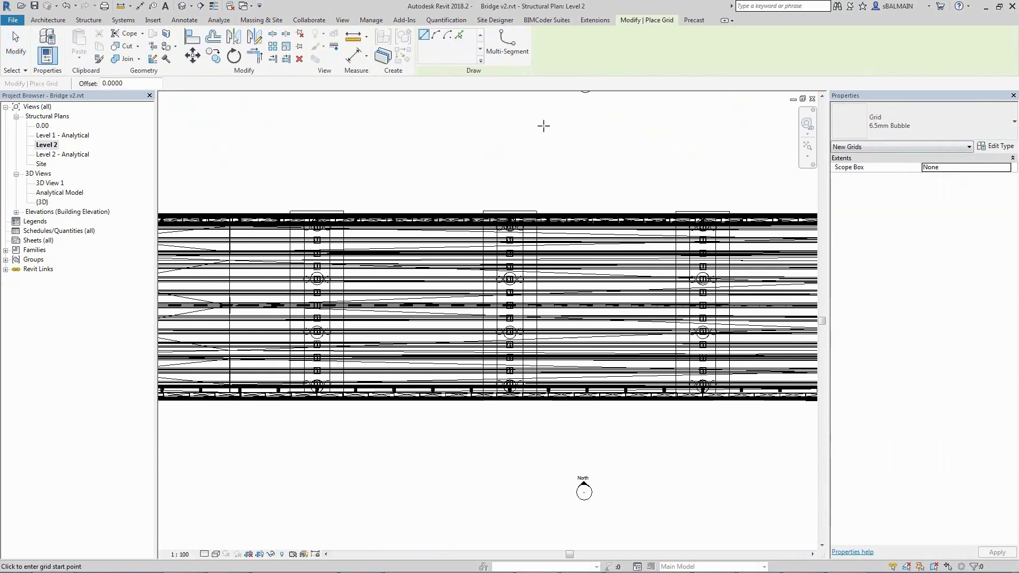
scroll(544, 126, up, 2)
scroll(539, 295, up, 2)
click(539, 296)
scroll(508, 144, up, 3)
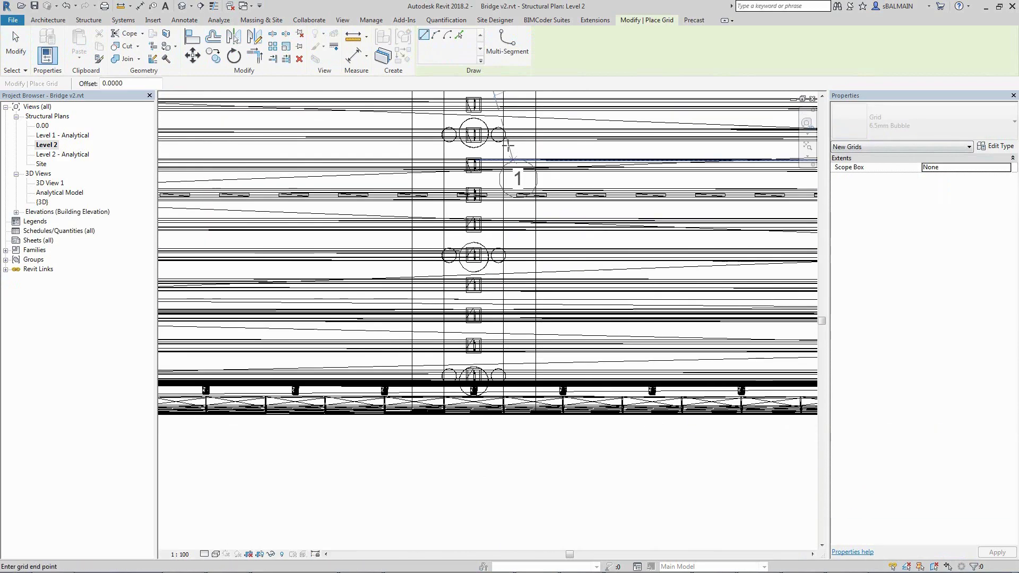
click(470, 497)
key(Escape)
key(Escape)
Window-select the whole bridge in the Level 2 plan
scroll(575, 460, down, 2)
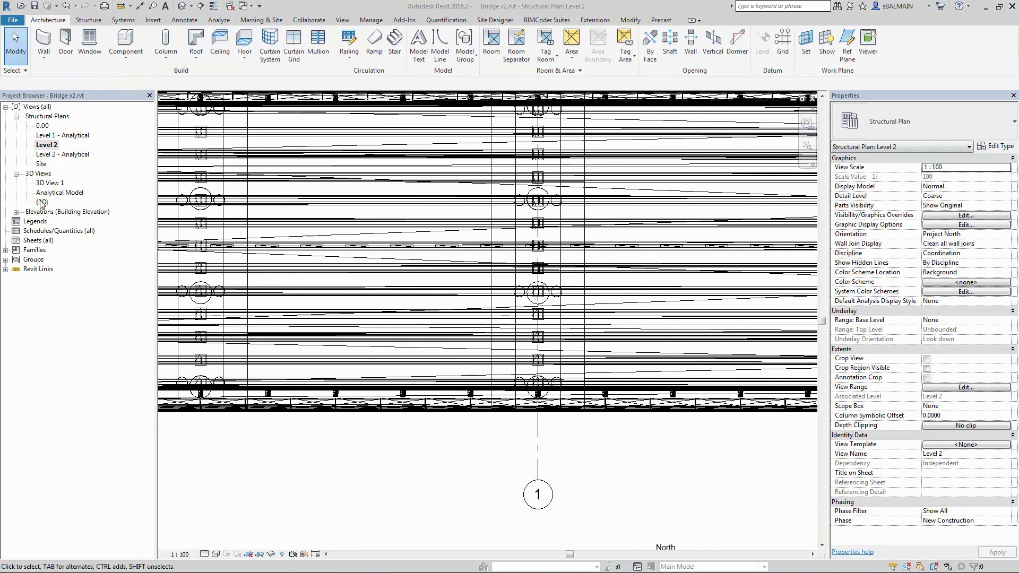
scroll(289, 480, down, 3)
scroll(355, 391, down, 2)
scroll(355, 391, down, 1)
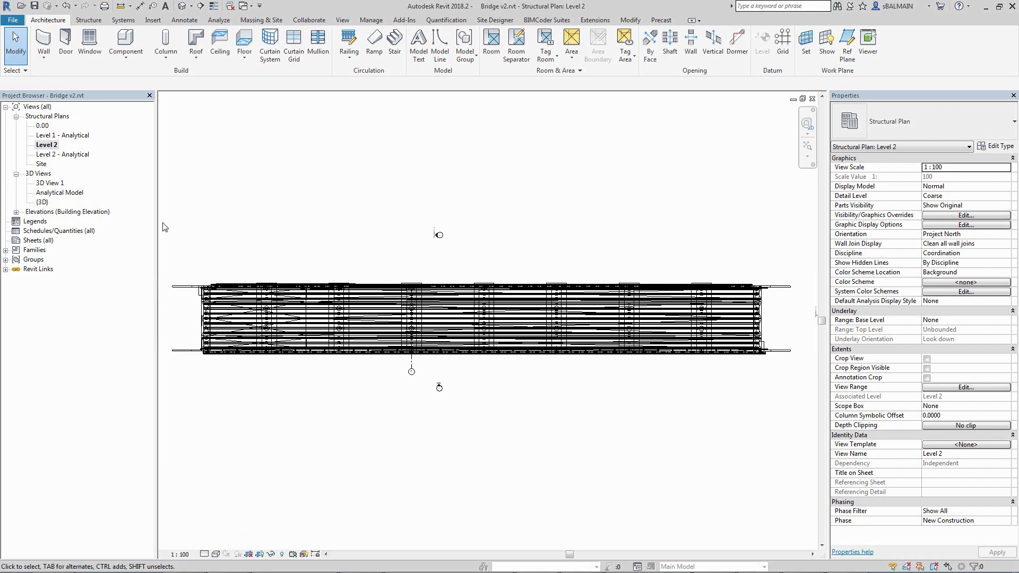
drag(163, 227, 817, 436)
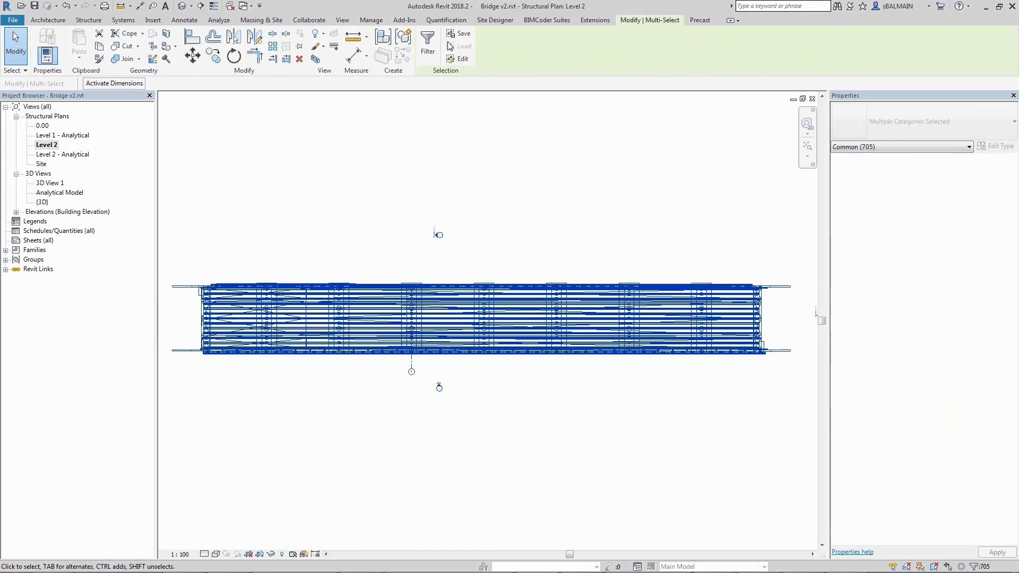
Filter the selection to Bridge Abutments and save it as 'Bridge Abutments'
click(431, 49)
click(422, 146)
click(489, 294)
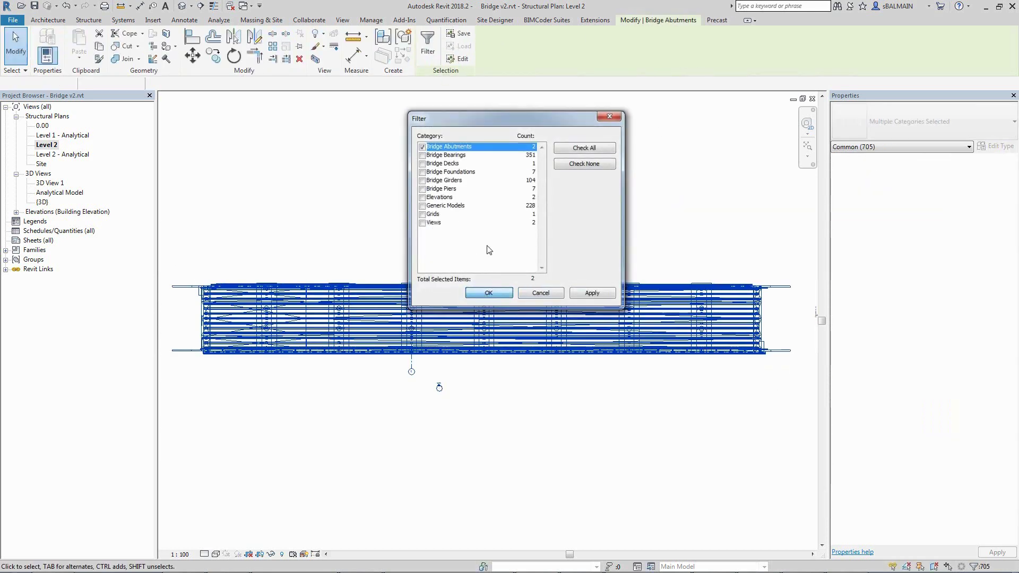
click(460, 34)
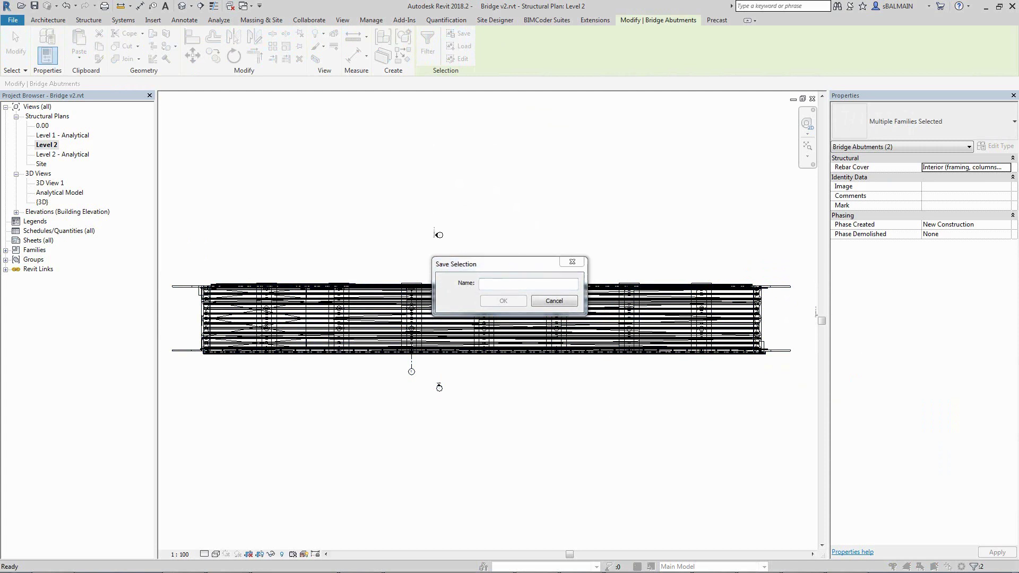
text(Bridge Abutments)
click(504, 301)
Reselect the bridge, filter to Bridge Bearings only, and save it as 'Bridge Bearings'
click(186, 209)
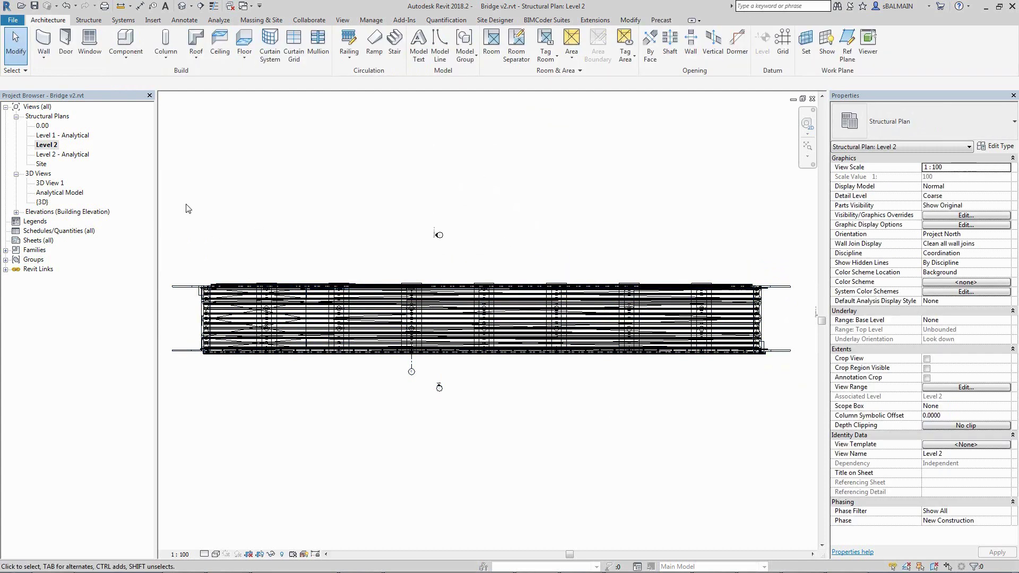
mouse_move(167, 203)
mouse_down()
mouse_move(646, 452)
mouse_move(810, 476)
mouse_up()
click(427, 42)
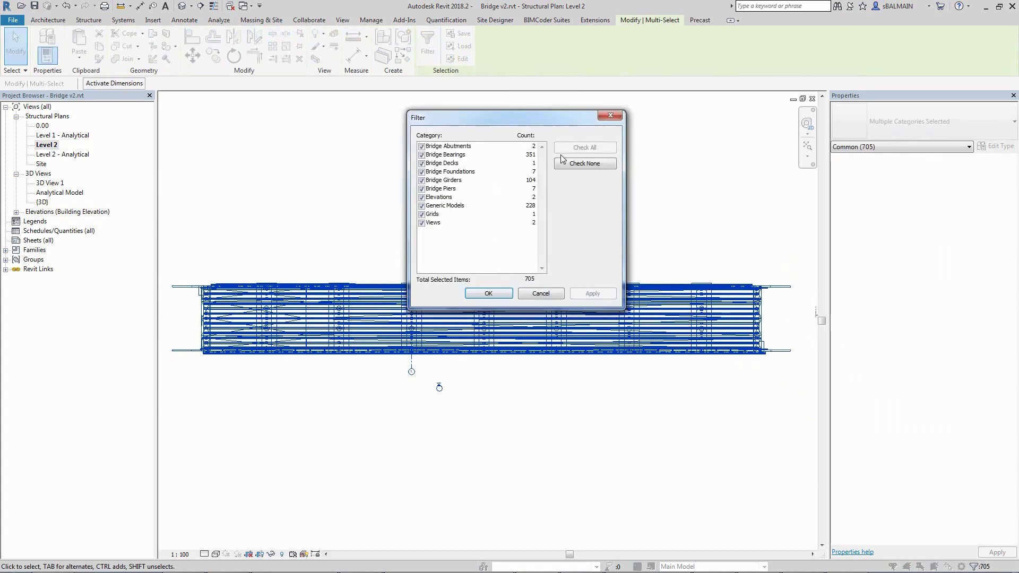
click(585, 163)
click(422, 154)
click(489, 294)
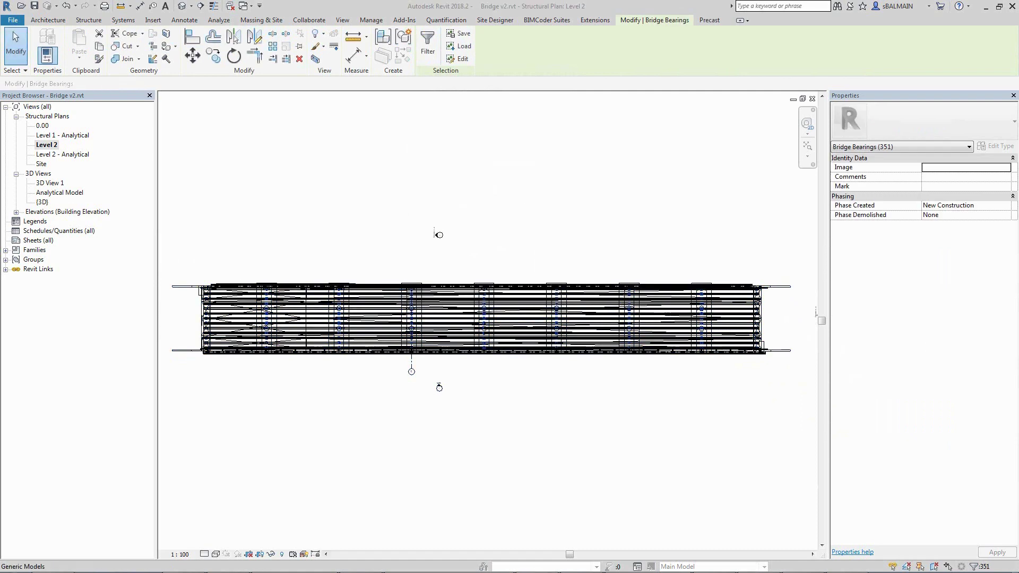
click(460, 33)
text(Bridge Bearings)
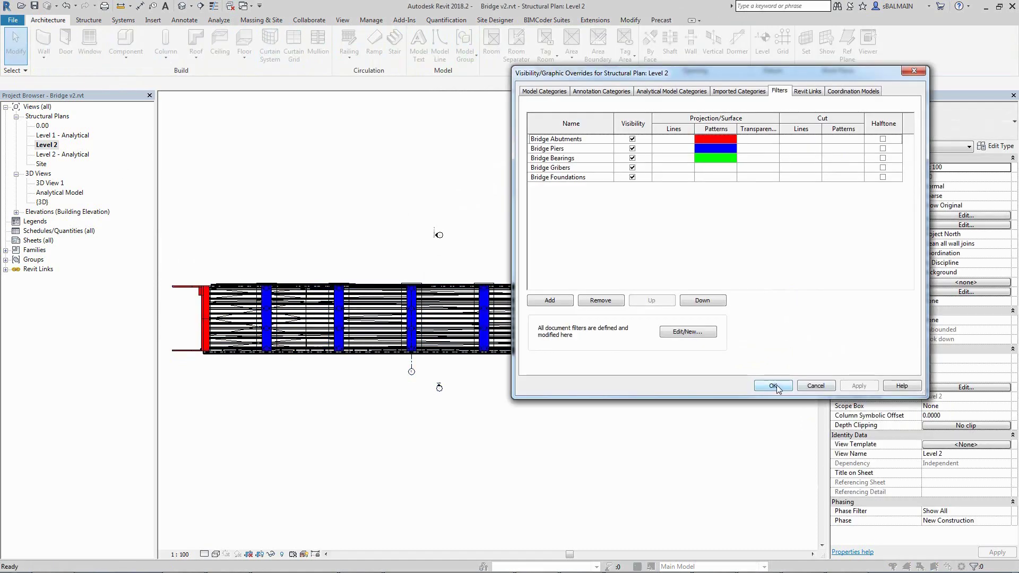
click(775, 386)
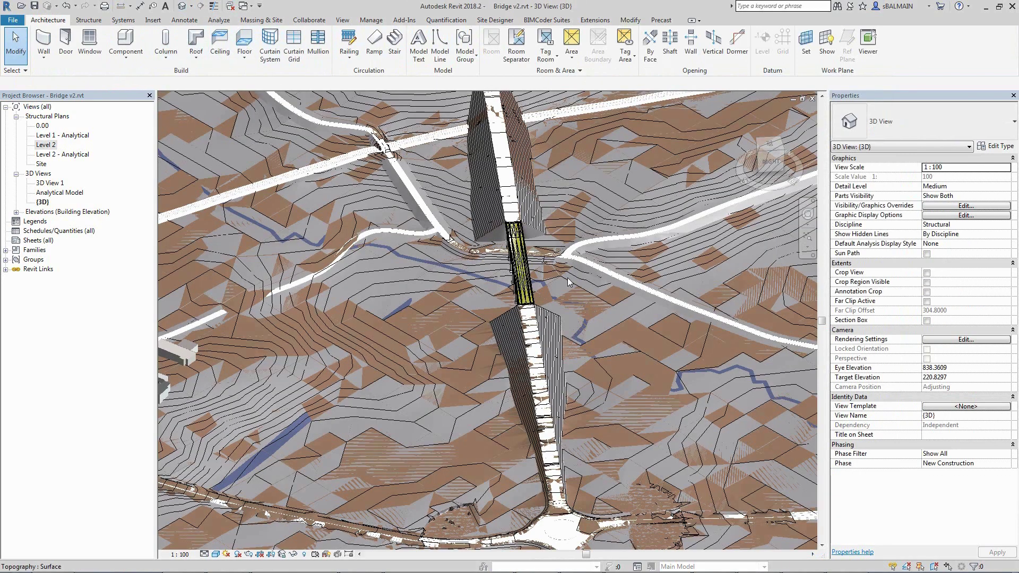
Orbit and zoom the 3D view to inspect the pier caps and deck from several angles
shift+middle_drag(569, 282, 626, 251)
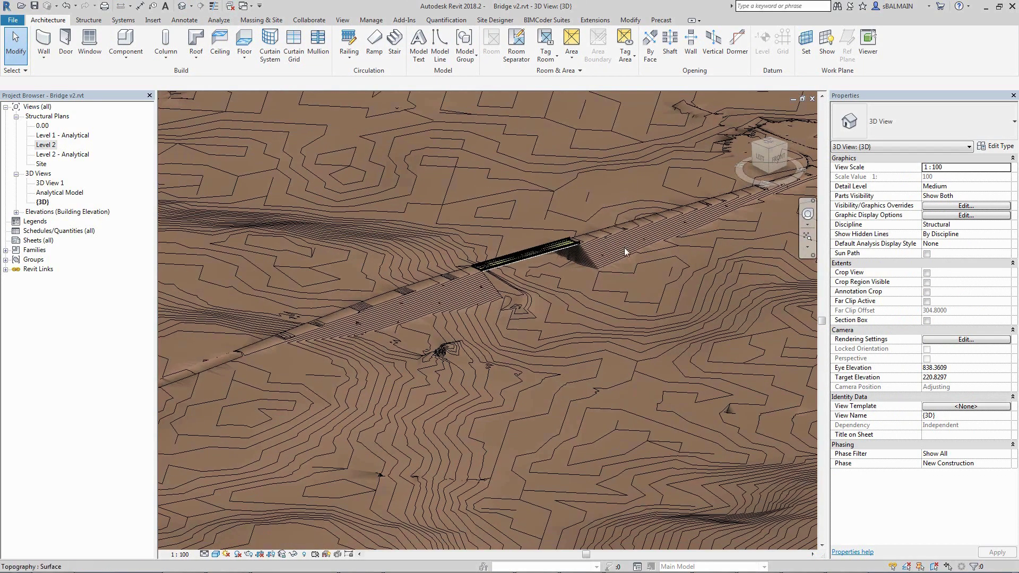
scroll(584, 265, up, 5)
scroll(531, 297, up, 5)
scroll(477, 319, up, 3)
scroll(451, 331, up, 3)
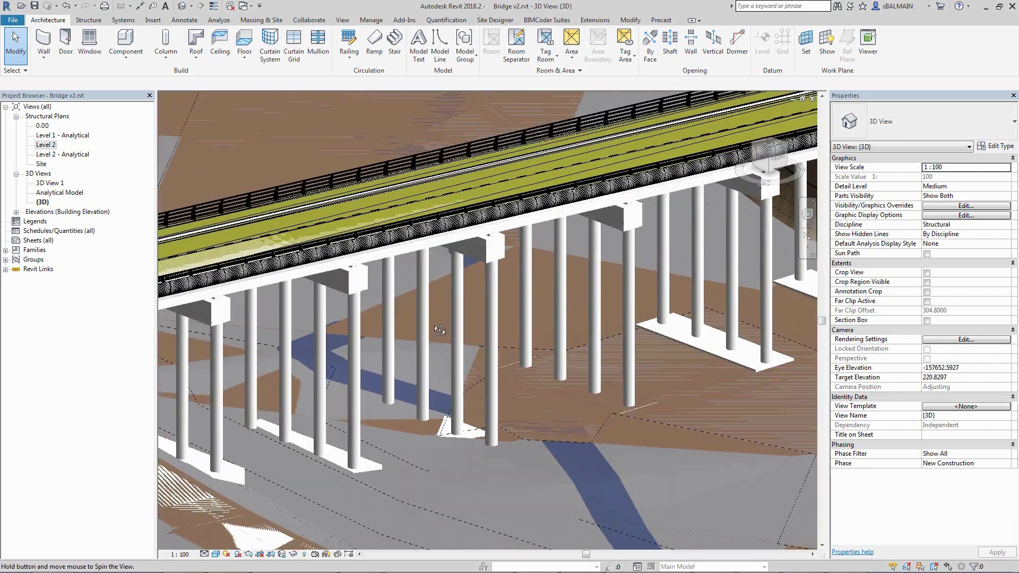
shift+middle_drag(440, 330, 508, 327)
scroll(508, 327, up, 4)
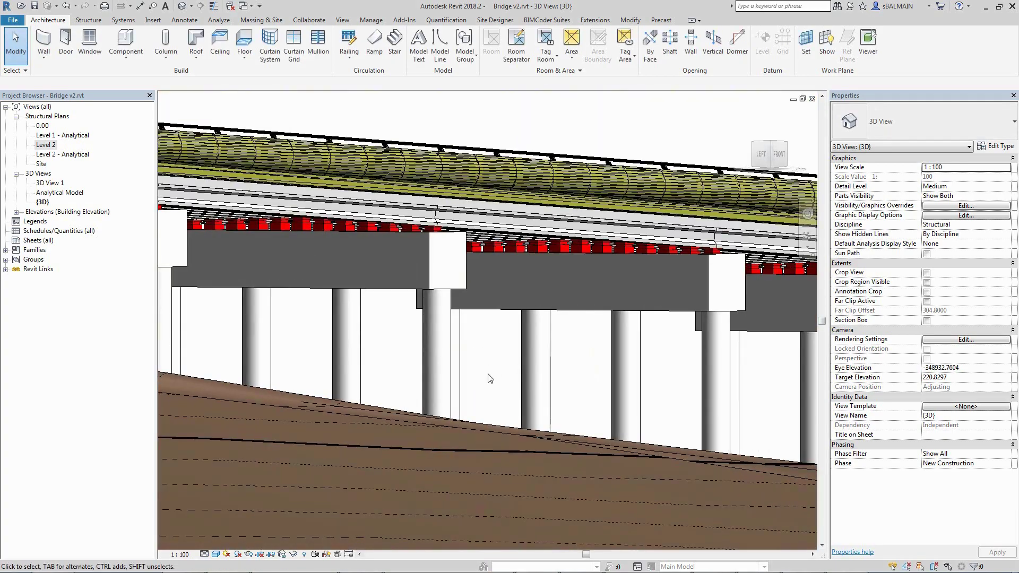
mouse_move(490, 378)
shift+middle_down()
mouse_move(474, 383)
mouse_move(476, 396)
shift+middle_up()
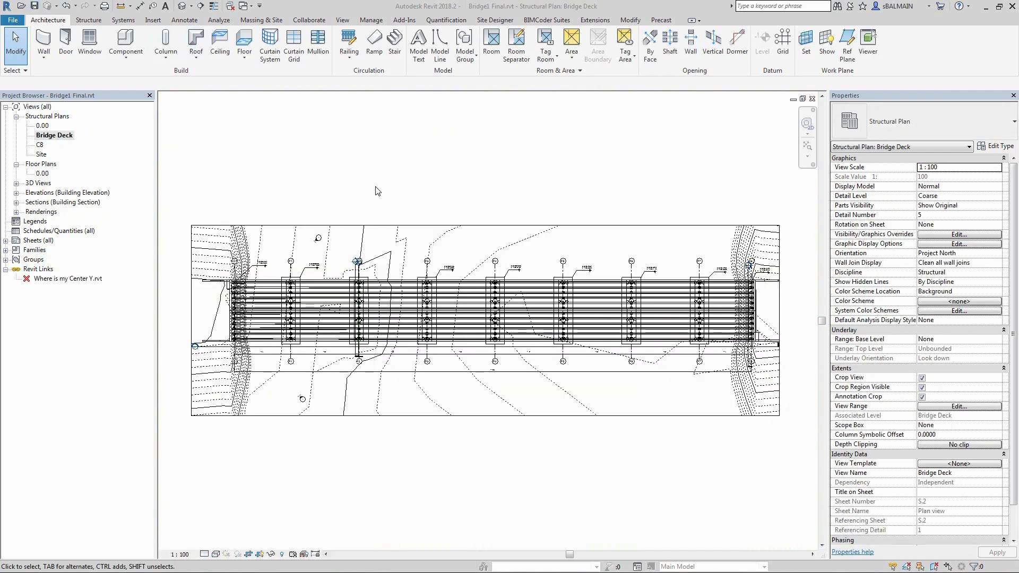
Zoom in and out around the S.1 - Global 3D sheet
scroll(641, 384, up, 2)
scroll(641, 383, up, 2)
scroll(641, 384, up, 1)
scroll(641, 383, down, 2)
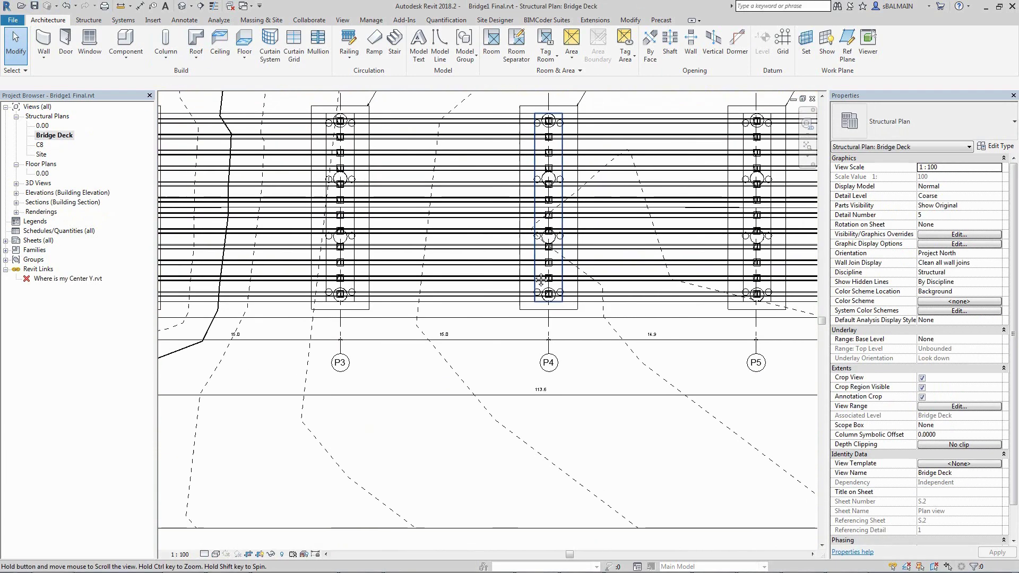
scroll(641, 384, down, 1)
scroll(641, 383, down, 1)
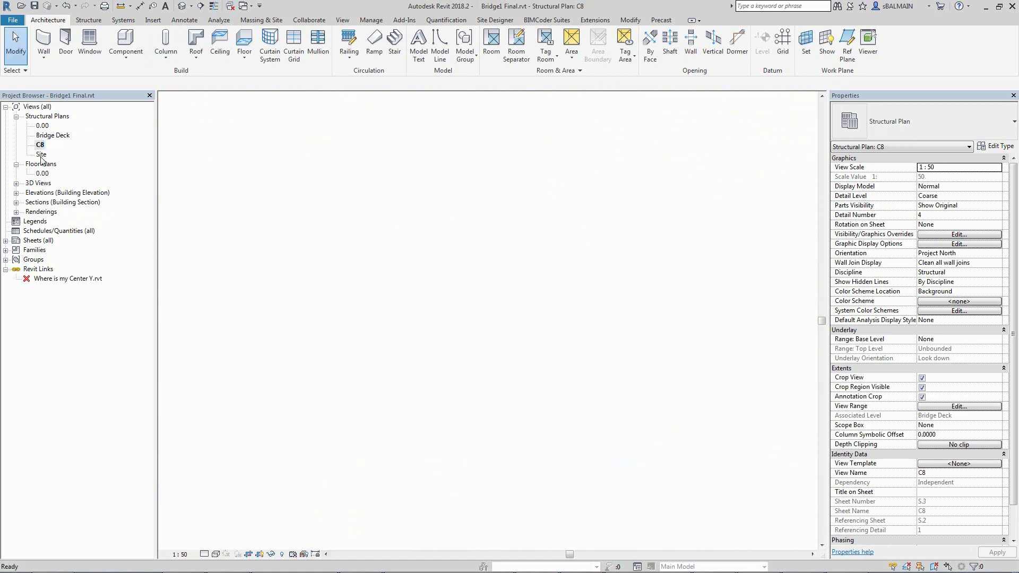
scroll(485, 340, up, 1)
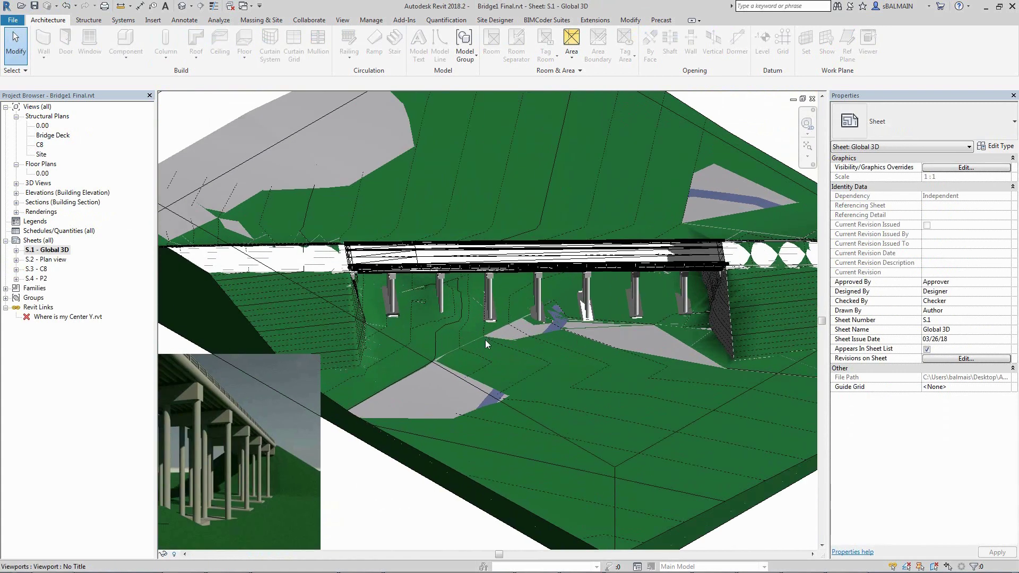
scroll(451, 350, up, 1)
scroll(414, 358, up, 1)
scroll(362, 368, up, 1)
scroll(362, 368, down, 3)
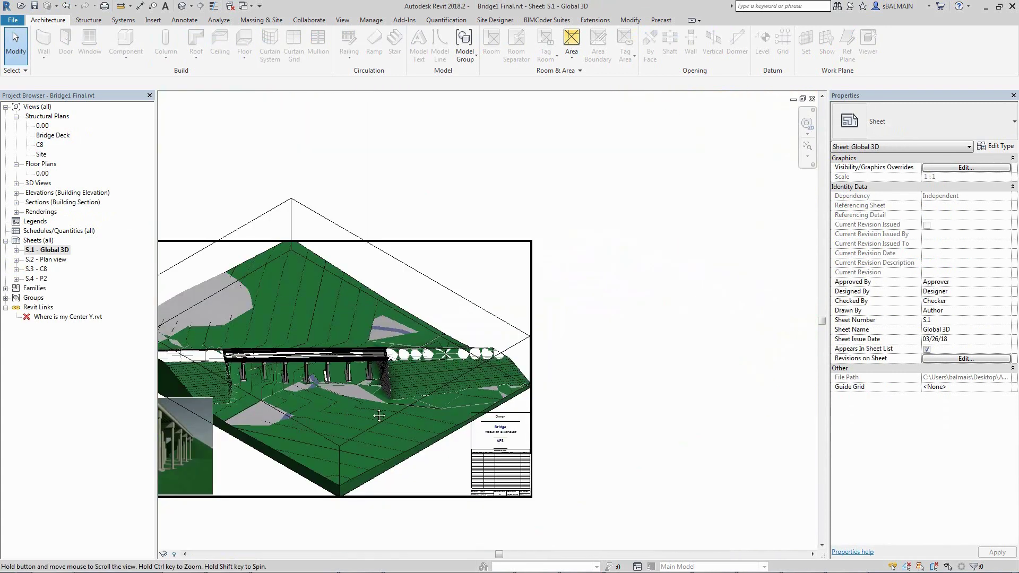
scroll(362, 369, down, 2)
Open sheet S.2 - Plan view and zoom around it
double_click(50, 259)
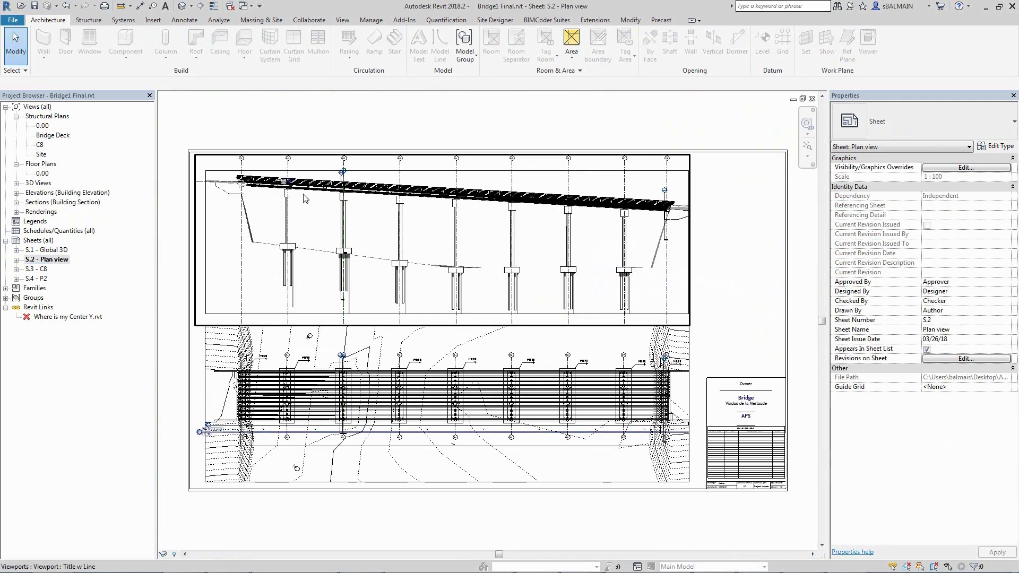
scroll(306, 198, up, 3)
scroll(531, 345, down, 3)
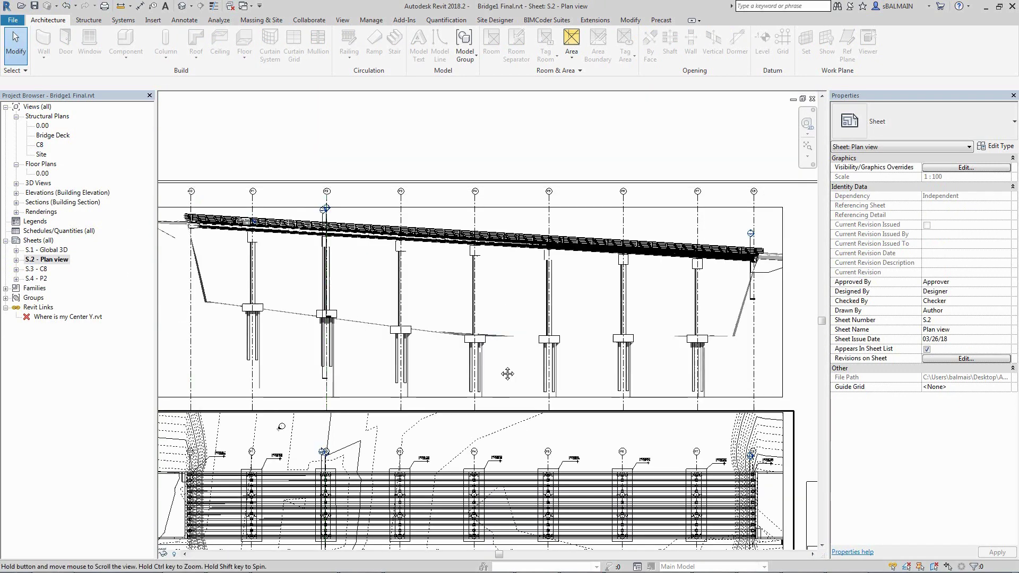
scroll(511, 361, up, 1)
Open sheet S.3 - C8 and zoom to its C8 grid bubble and coordinate tag
double_click(43, 269)
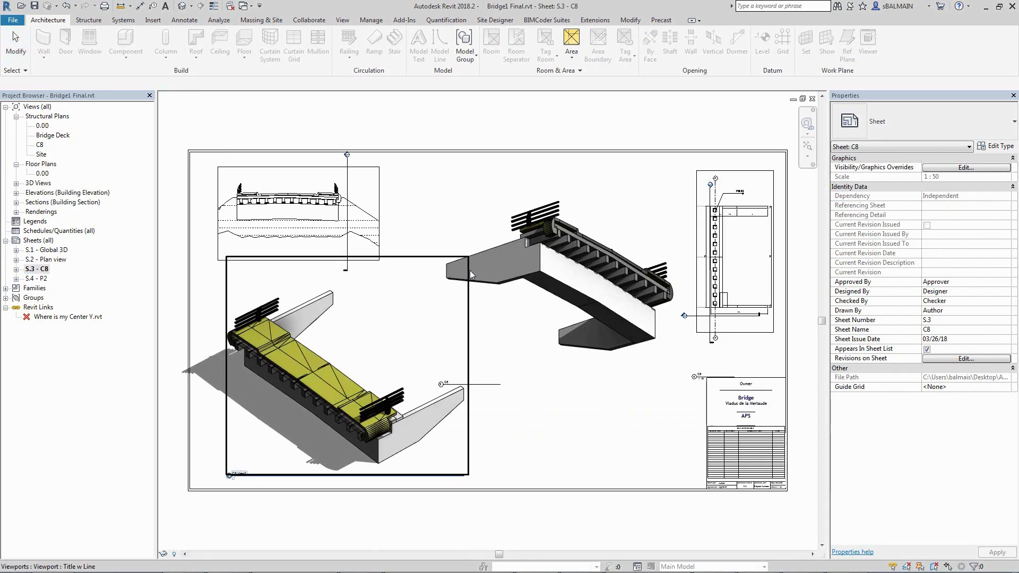
scroll(550, 432, up, 2)
scroll(584, 319, up, 2)
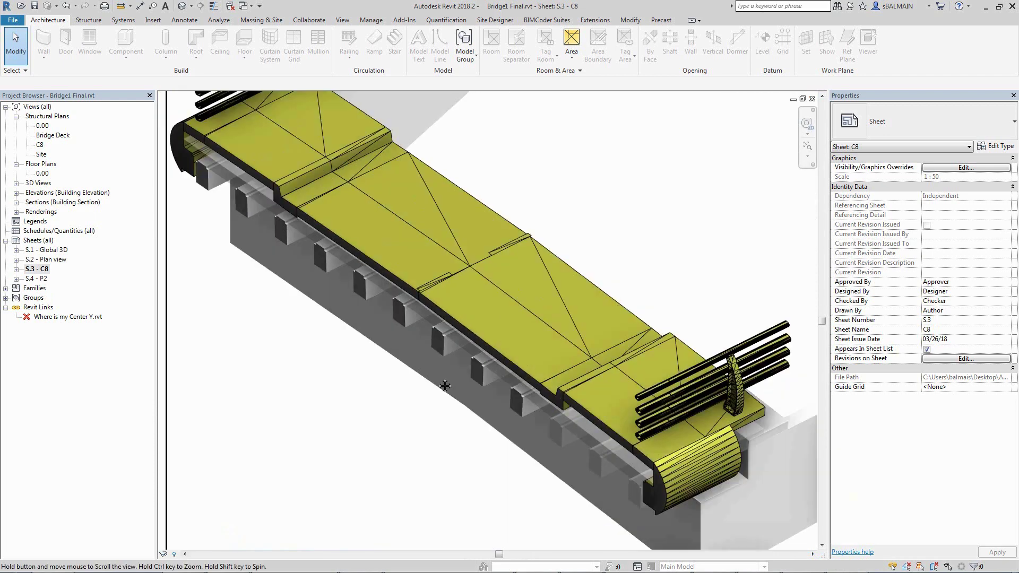
scroll(628, 173, up, 2)
scroll(628, 174, down, 2)
scroll(624, 296, down, 3)
scroll(652, 378, up, 3)
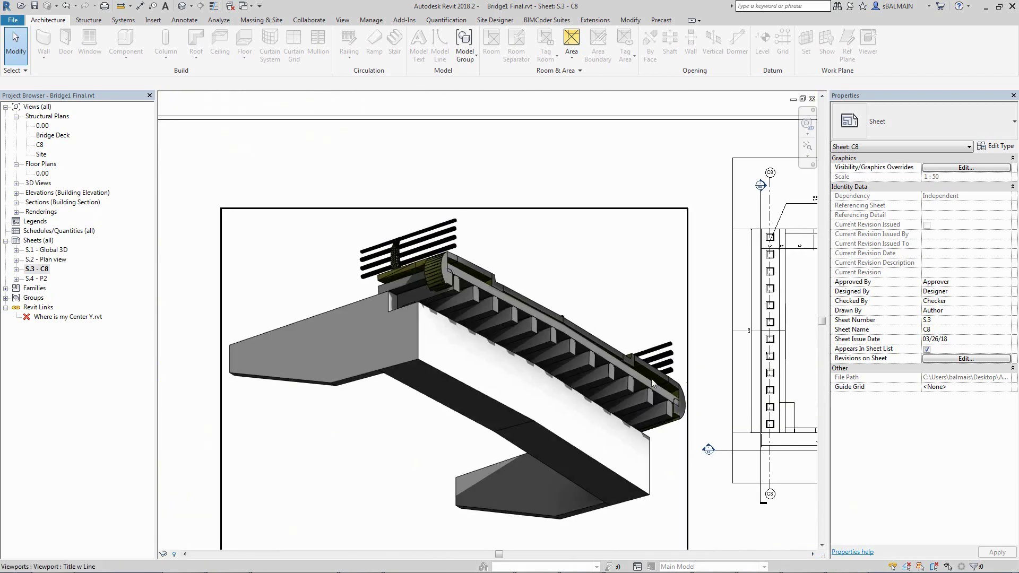
scroll(559, 368, up, 2)
scroll(472, 361, down, 2)
scroll(473, 361, down, 2)
scroll(470, 249, up, 2)
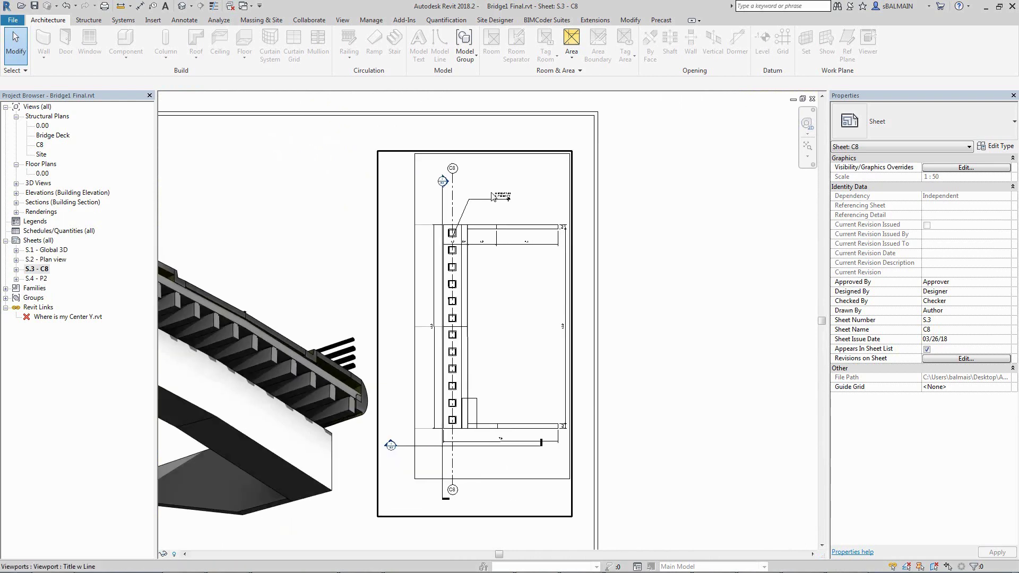
scroll(470, 248, up, 2)
scroll(468, 260, down, 1)
middle_drag(467, 260, 435, 328)
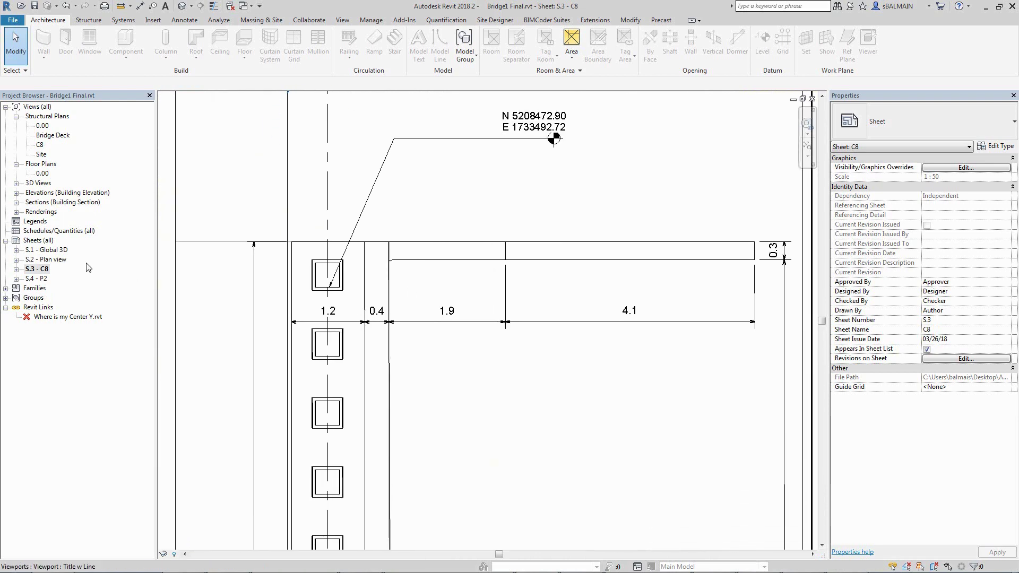
Zoom and pan around the 3D pier and pile cap viewports
scroll(511, 277, down, 3)
scroll(413, 355, up, 2)
scroll(413, 354, up, 2)
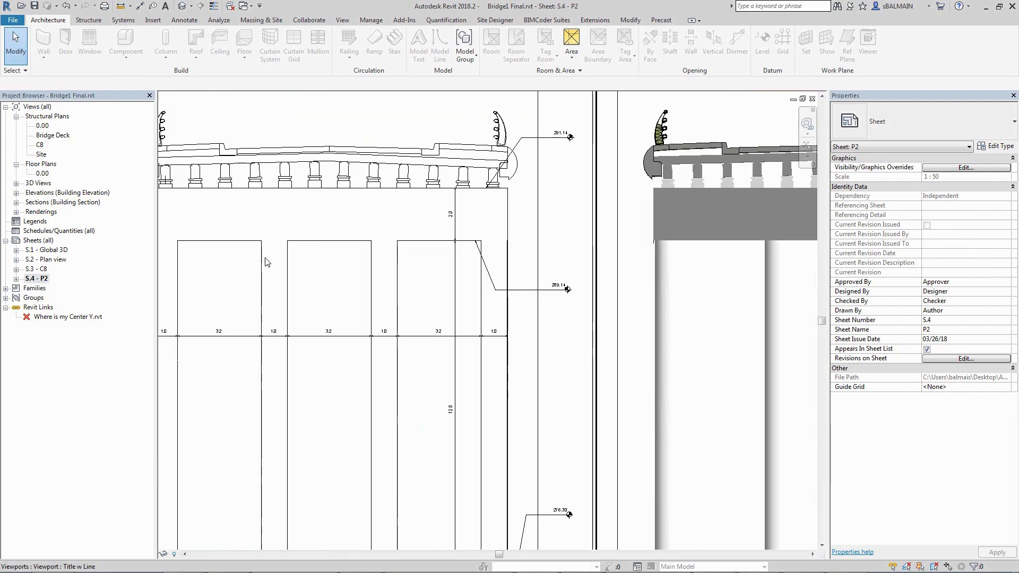
scroll(596, 320, down, 1)
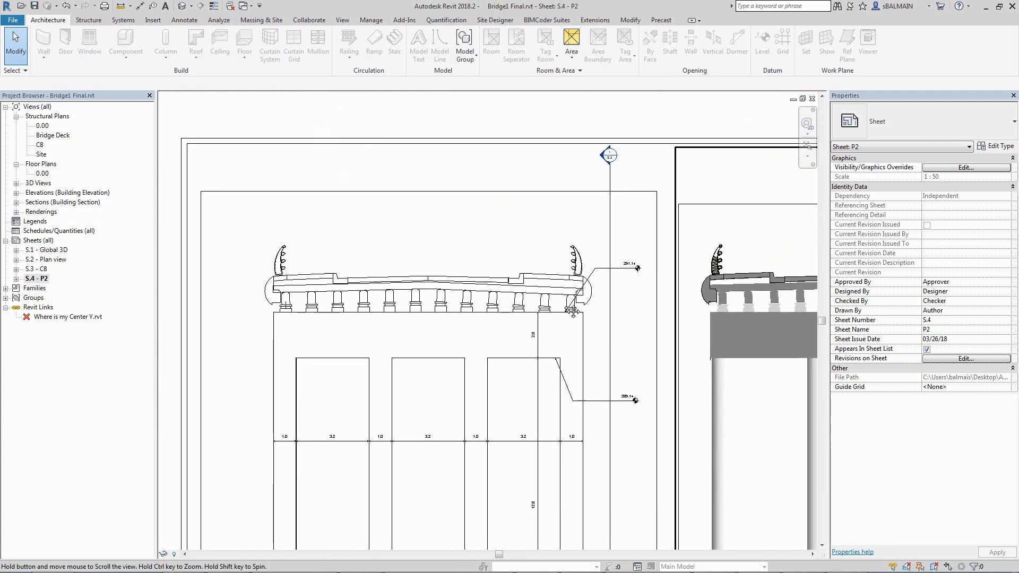
scroll(655, 371, down, 1)
scroll(455, 391, up, 4)
scroll(693, 262, up, 1)
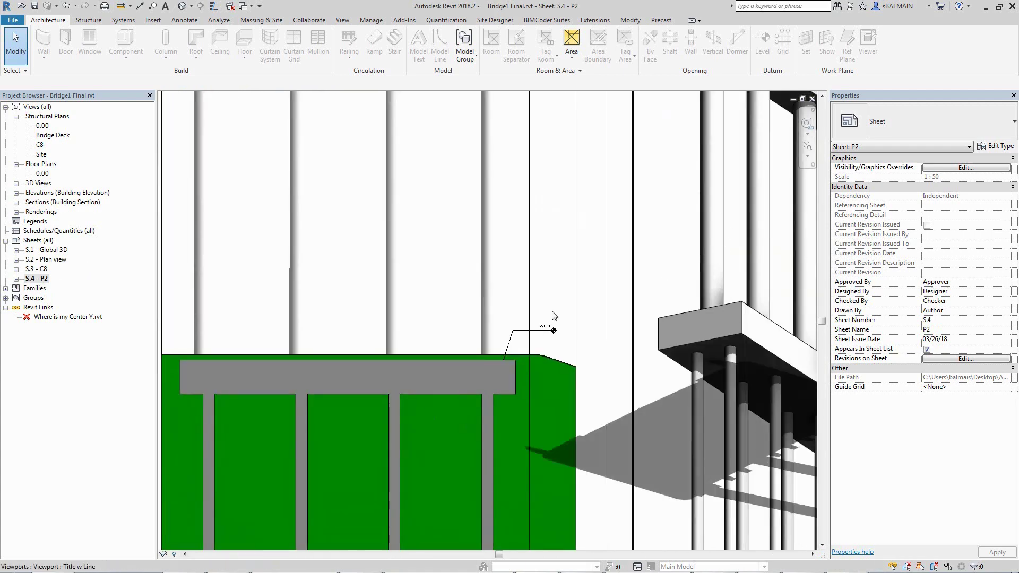
scroll(619, 266, down, 4)
scroll(372, 319, up, 2)
mouse_move(373, 319)
middle_down()
mouse_move(325, 416)
mouse_move(283, 419)
middle_up()
scroll(685, 496, down, 3)
mouse_move(637, 478)
middle_down()
mouse_move(611, 265)
mouse_move(610, 392)
mouse_move(743, 340)
middle_up()
scroll(611, 265, down, 2)
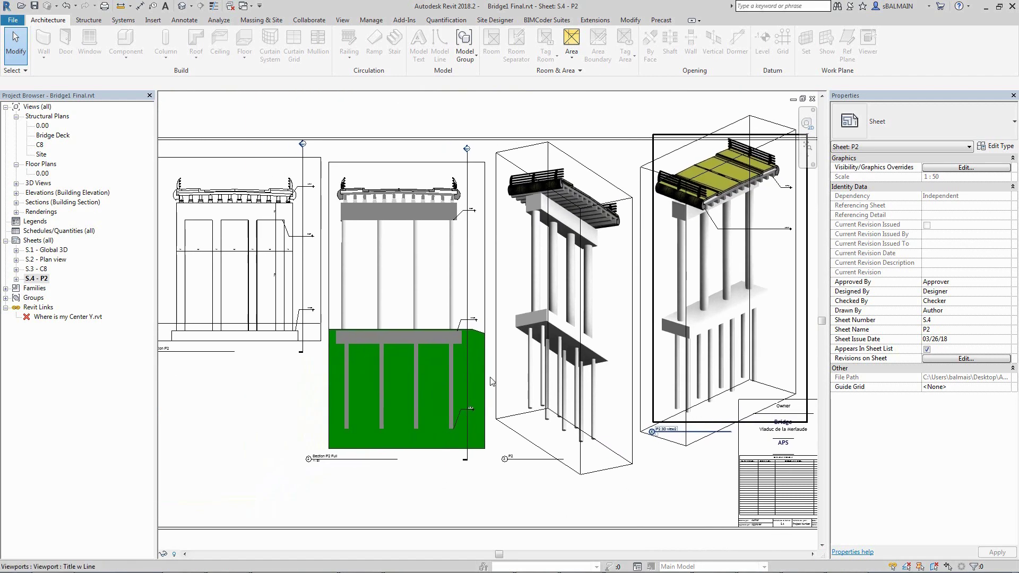
scroll(491, 379, down, 2)
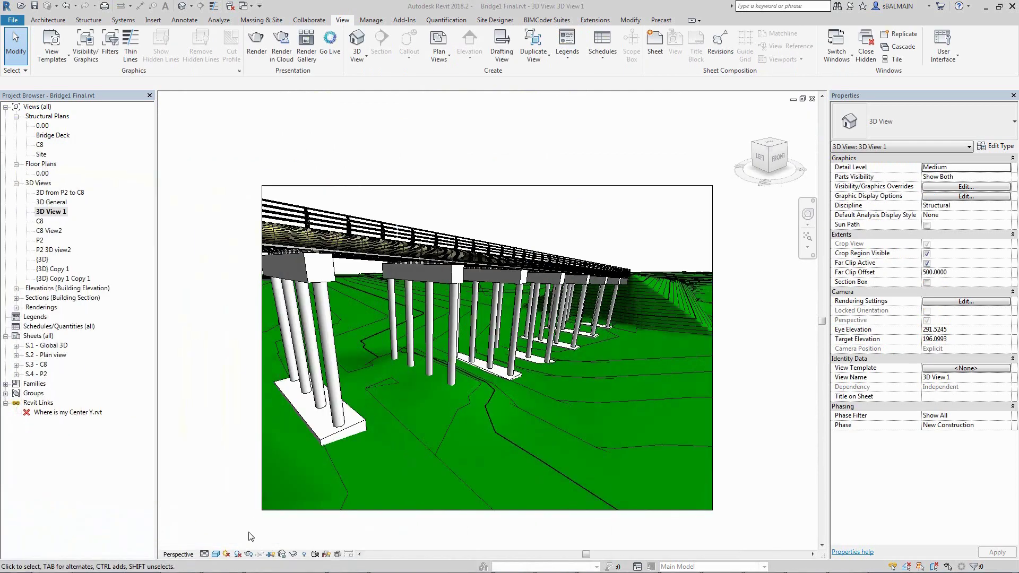
Open the rendering settings for 3D View 1
click(250, 555)
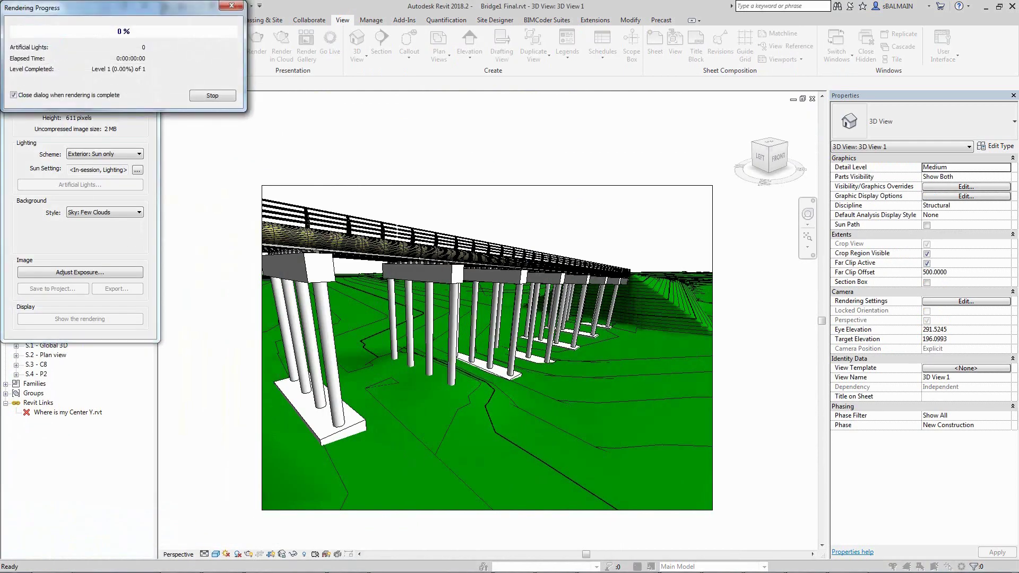